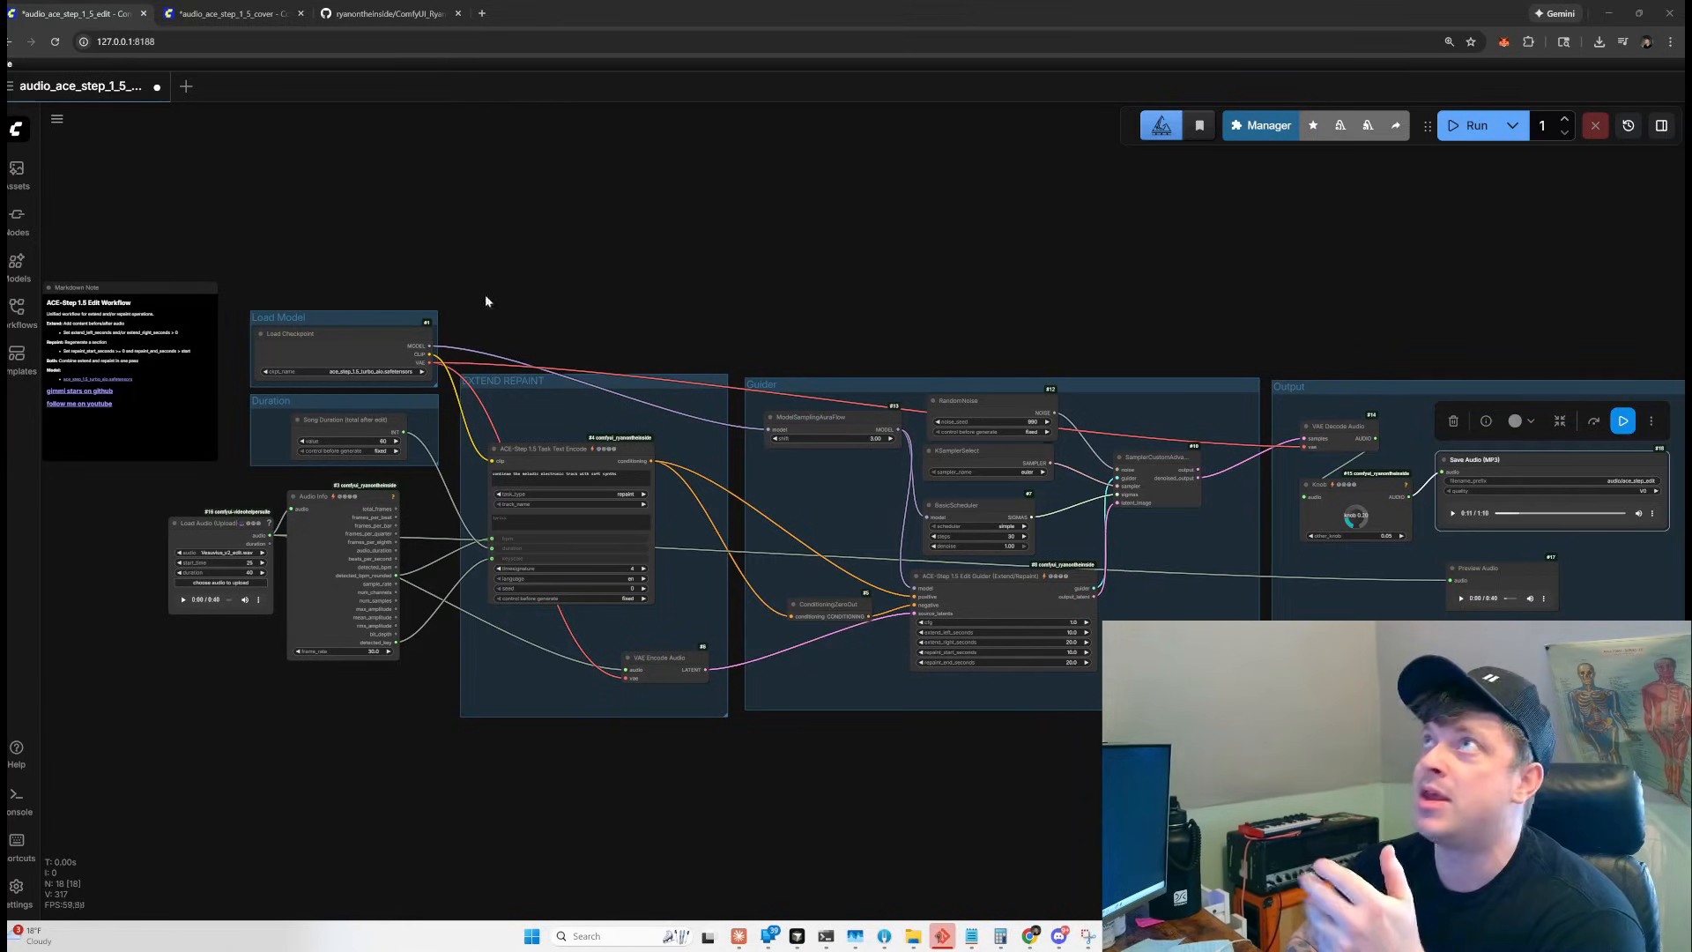
Move the Load Model group slightly upward, away from the Duration group.
{"action": "scroll", "coordinate": [428, 452], "scroll_direction": "up", "scroll_amount": 5}
{"action": "left_click_drag", "start_coordinate": [446, 473], "coordinate": [565, 605]}
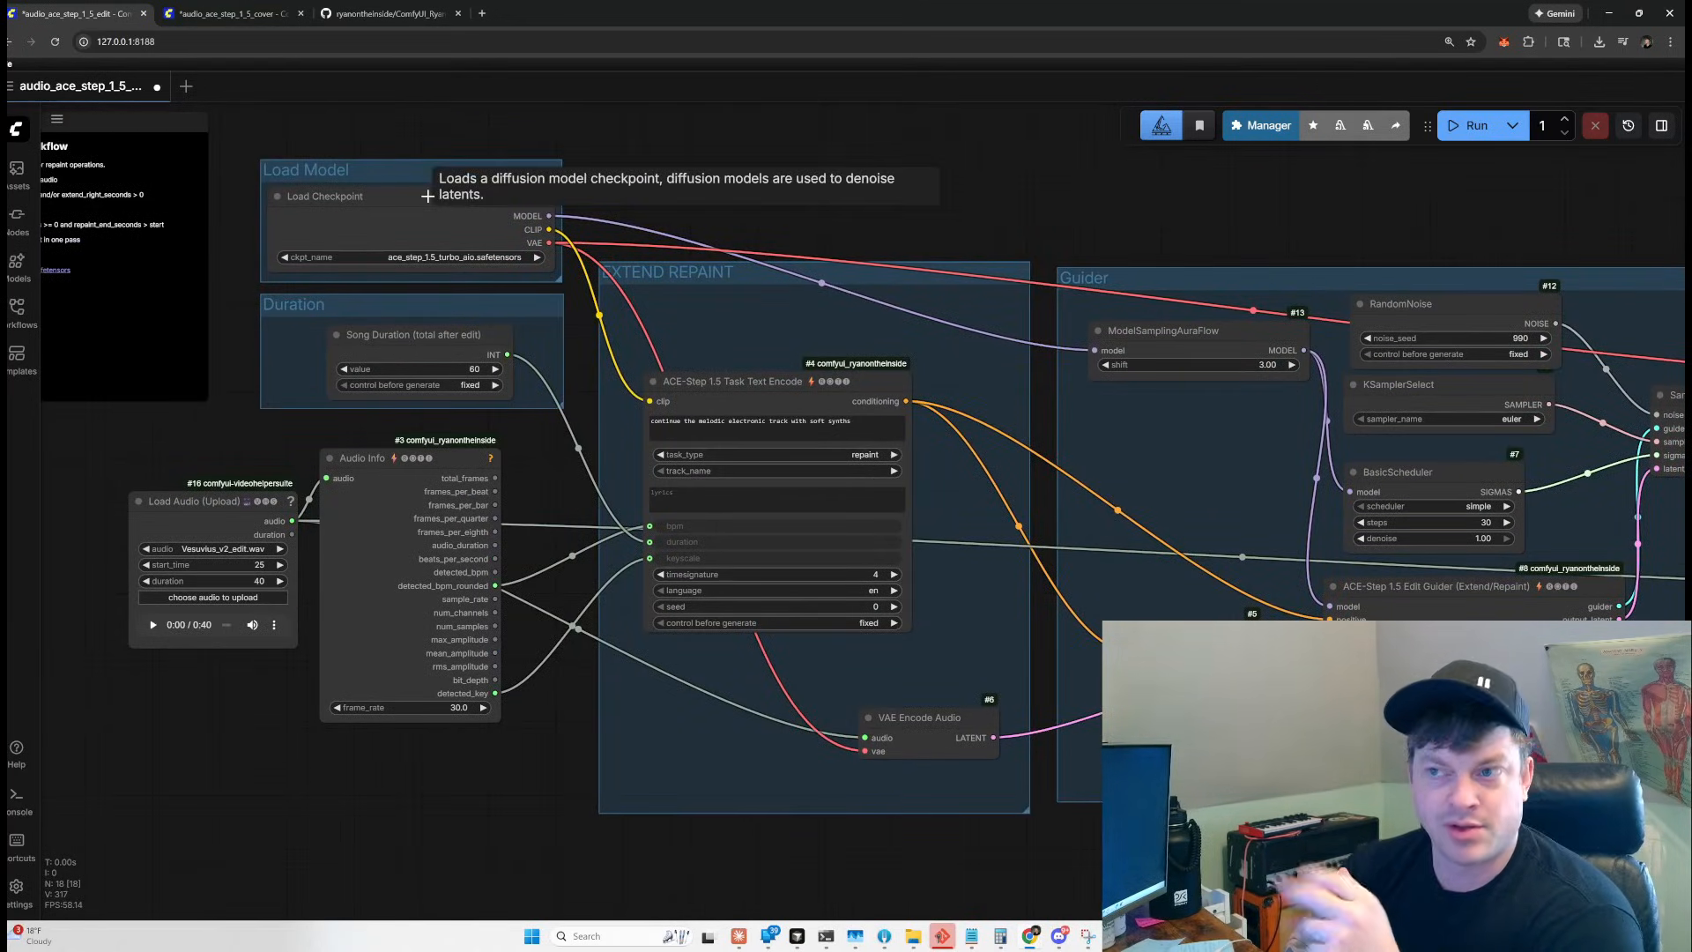
{"action": "left_click_drag", "start_coordinate": [634, 166], "coordinate": [770, 181]}
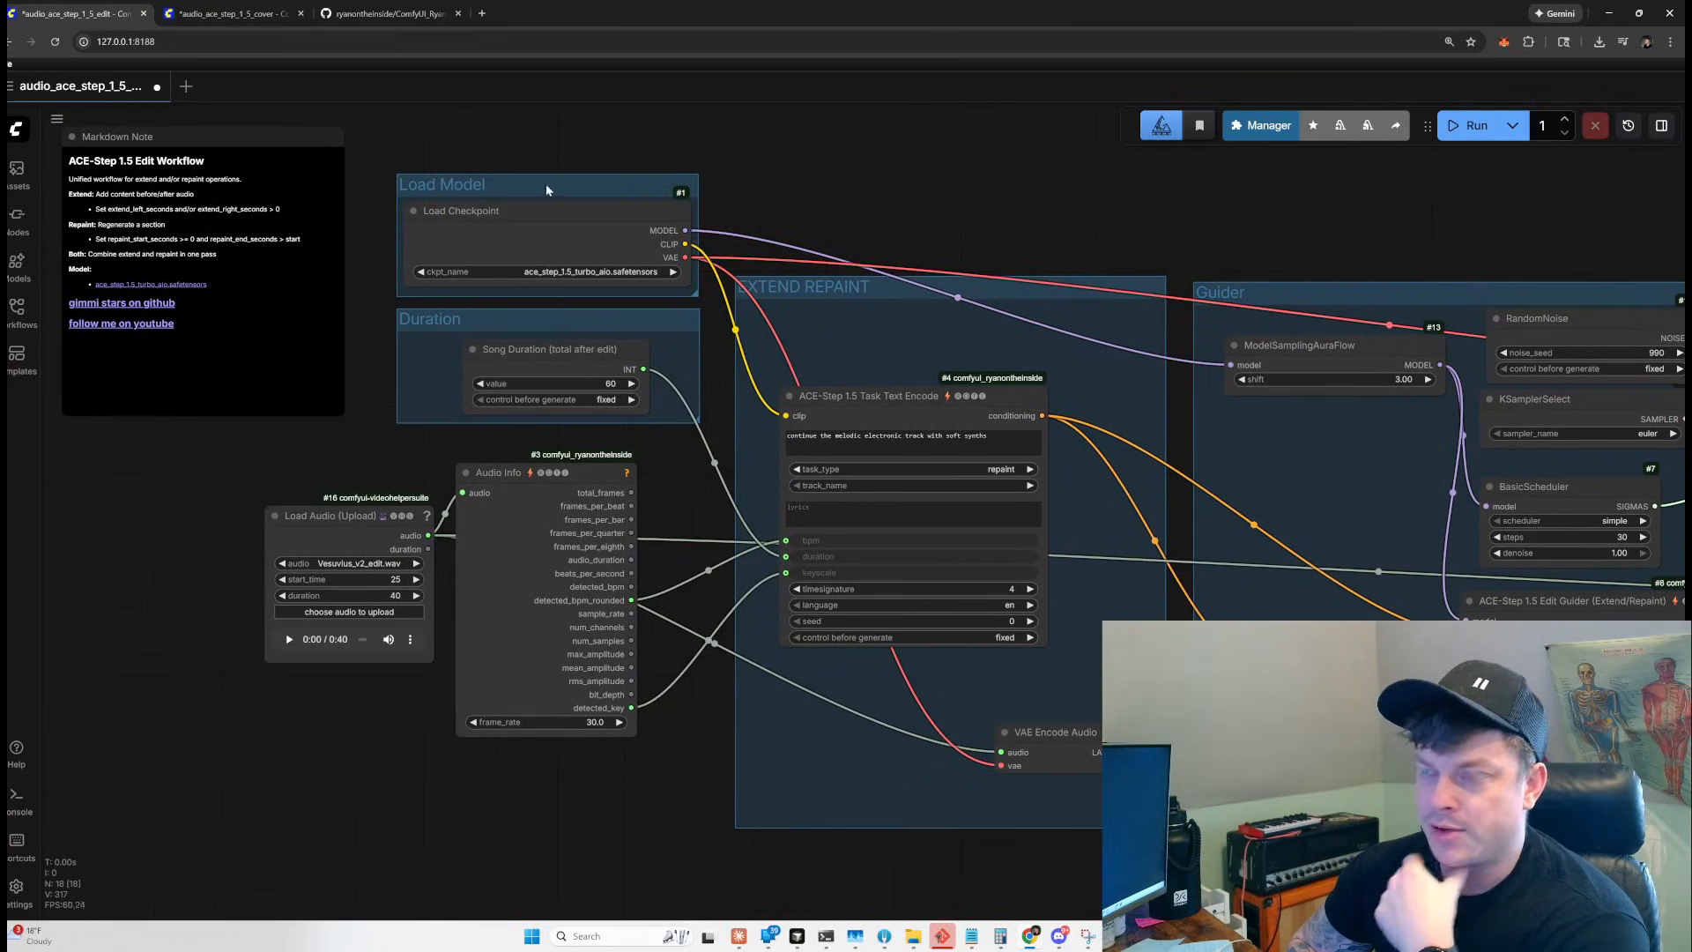
{"action": "left_click_drag", "start_coordinate": [532, 185], "coordinate": [529, 159]}
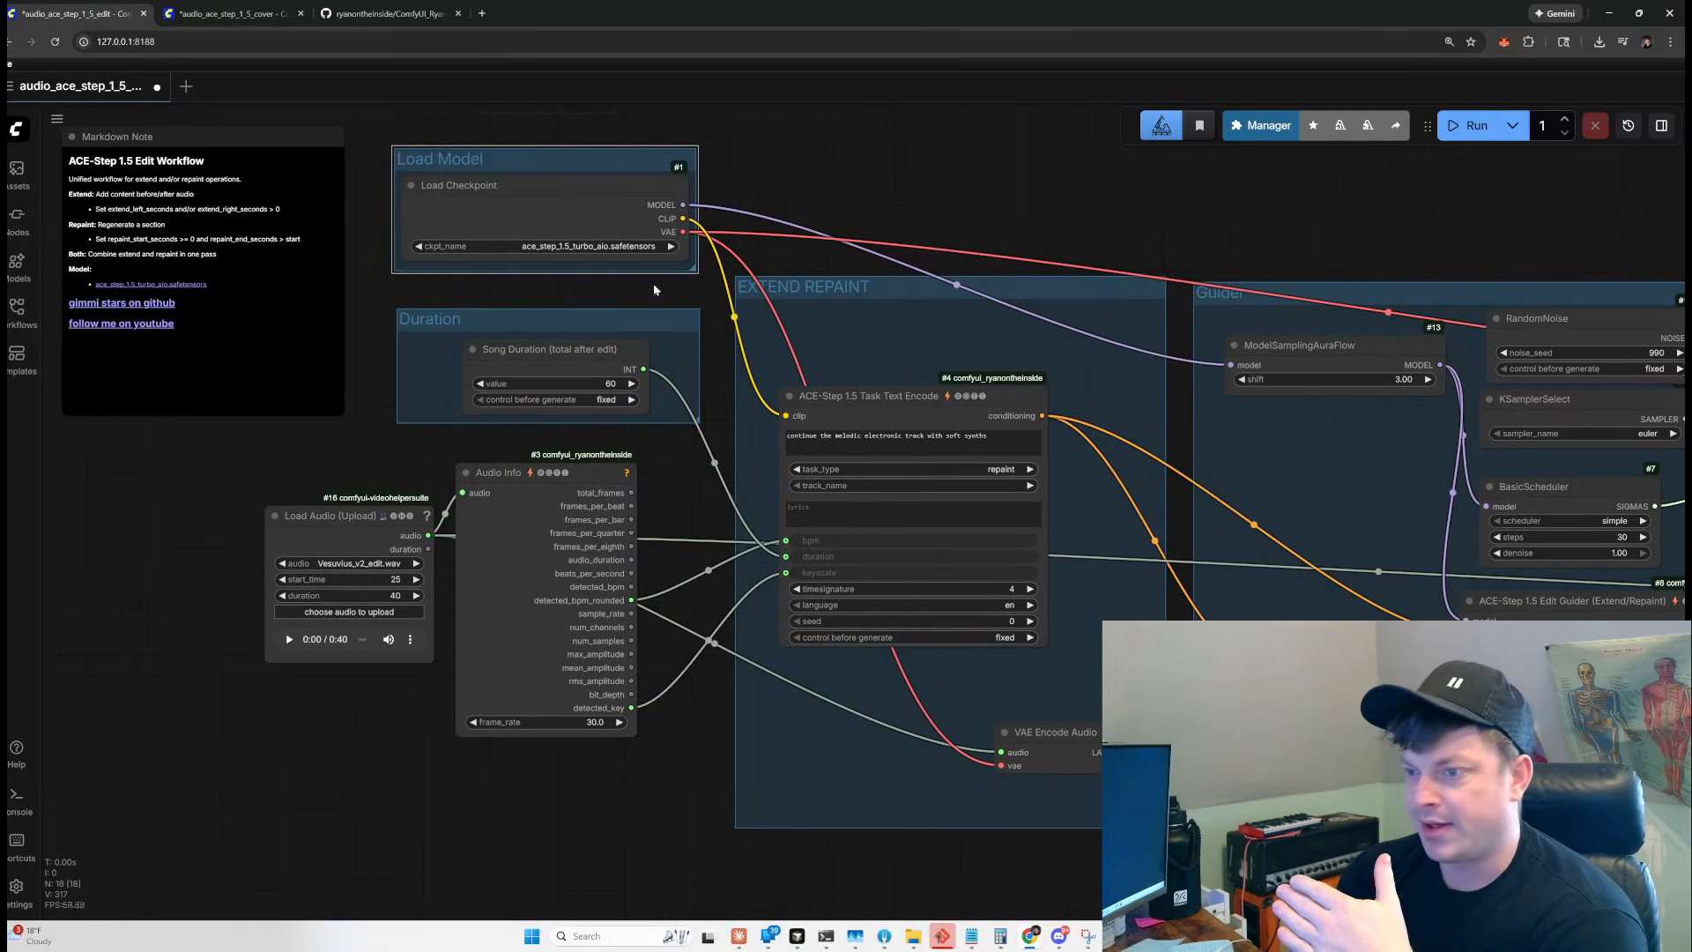
Play a few seconds of the source clip in the Load Audio node and pause it.
{"action": "left_click", "coordinate": [286, 639]}
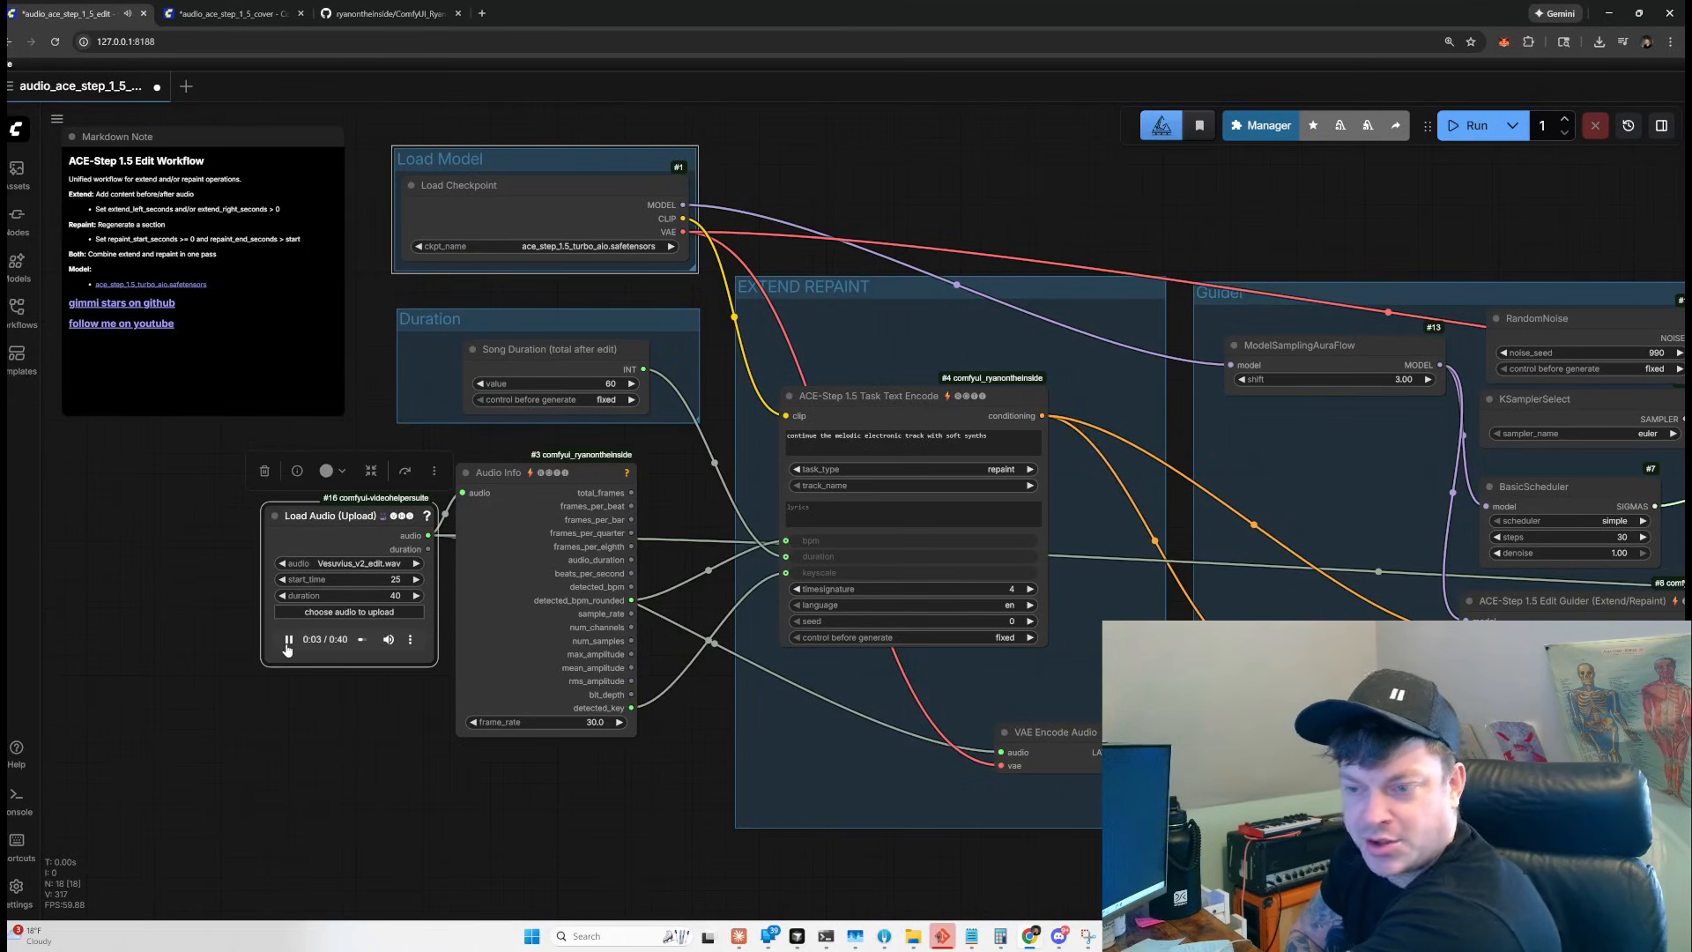
{"action": "left_click", "coordinate": [287, 642]}
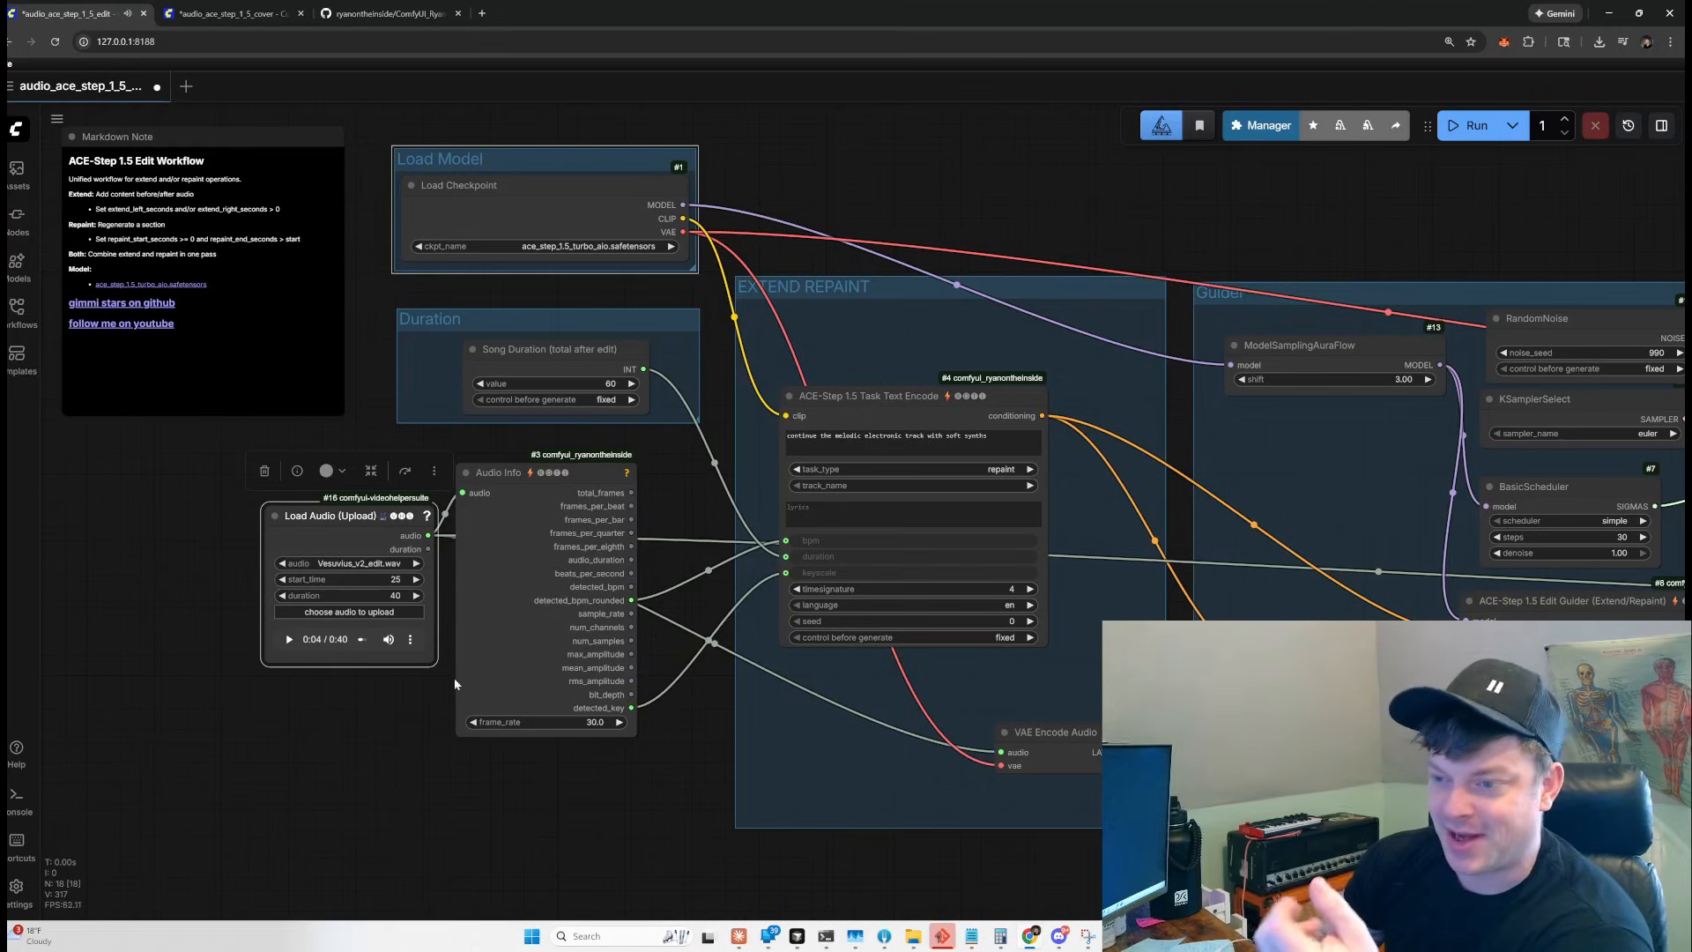
Nudge the Audio Info and Load Audio nodes slightly to the left.
{"action": "left_click_drag", "start_coordinate": [704, 659], "coordinate": [588, 576]}
{"action": "left_click_drag", "start_coordinate": [223, 459], "coordinate": [192, 454]}
{"action": "left_click_drag", "start_coordinate": [467, 434], "coordinate": [455, 430]}
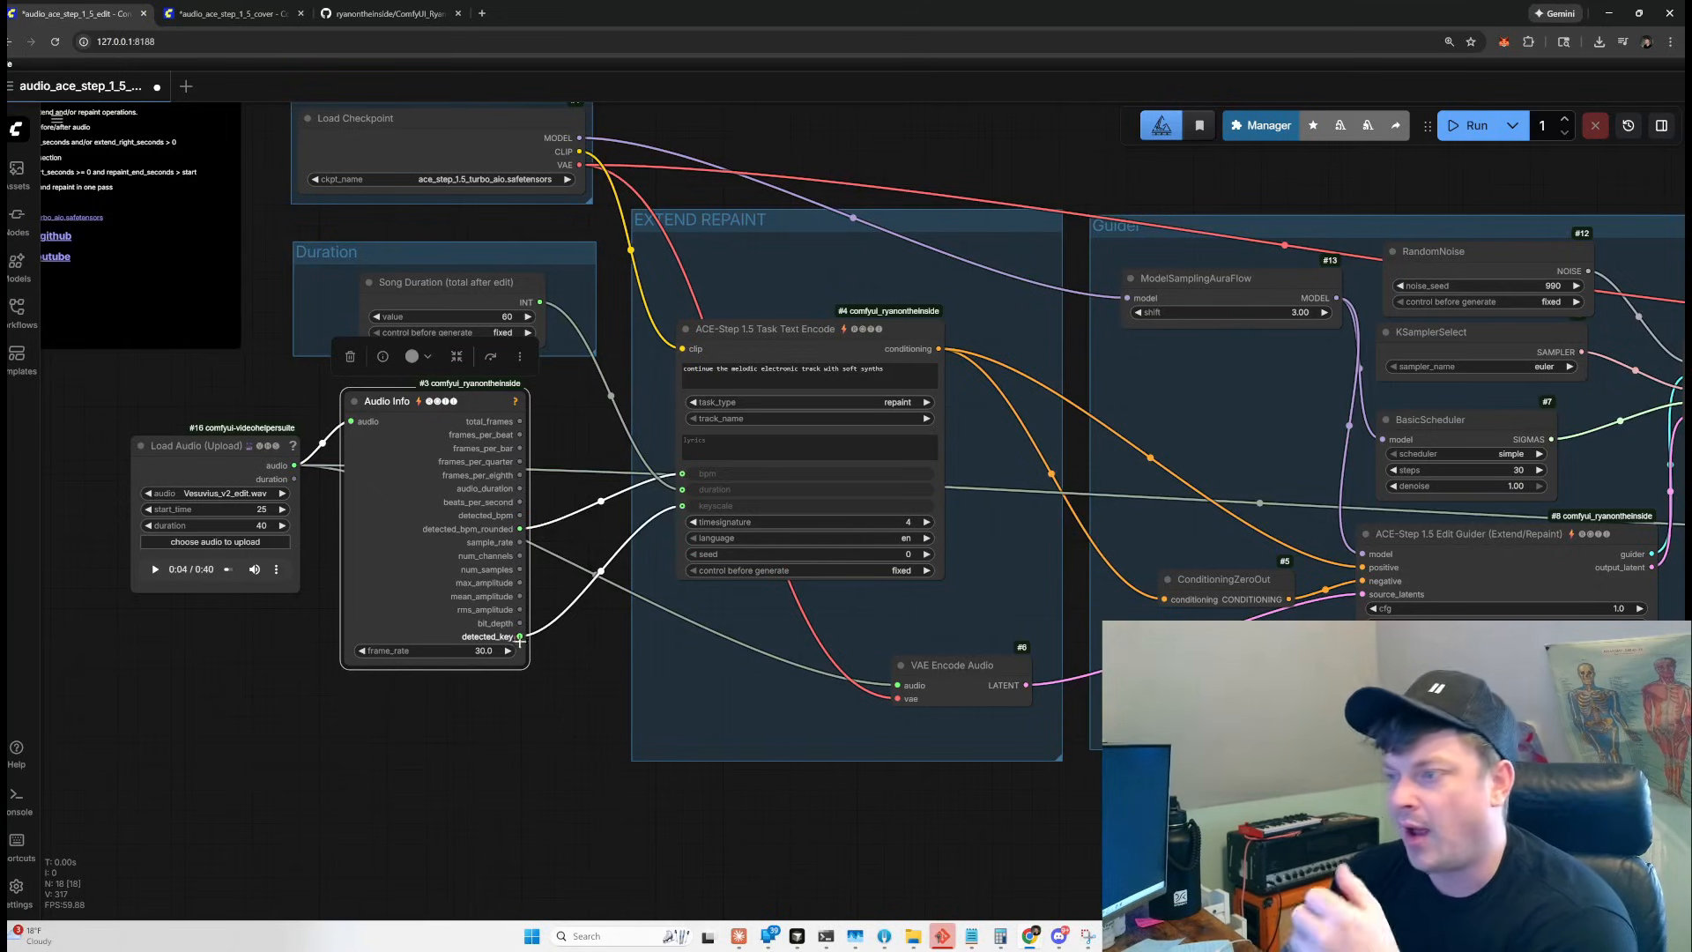
{"action": "left_click_drag", "start_coordinate": [225, 476], "coordinate": [216, 475]}
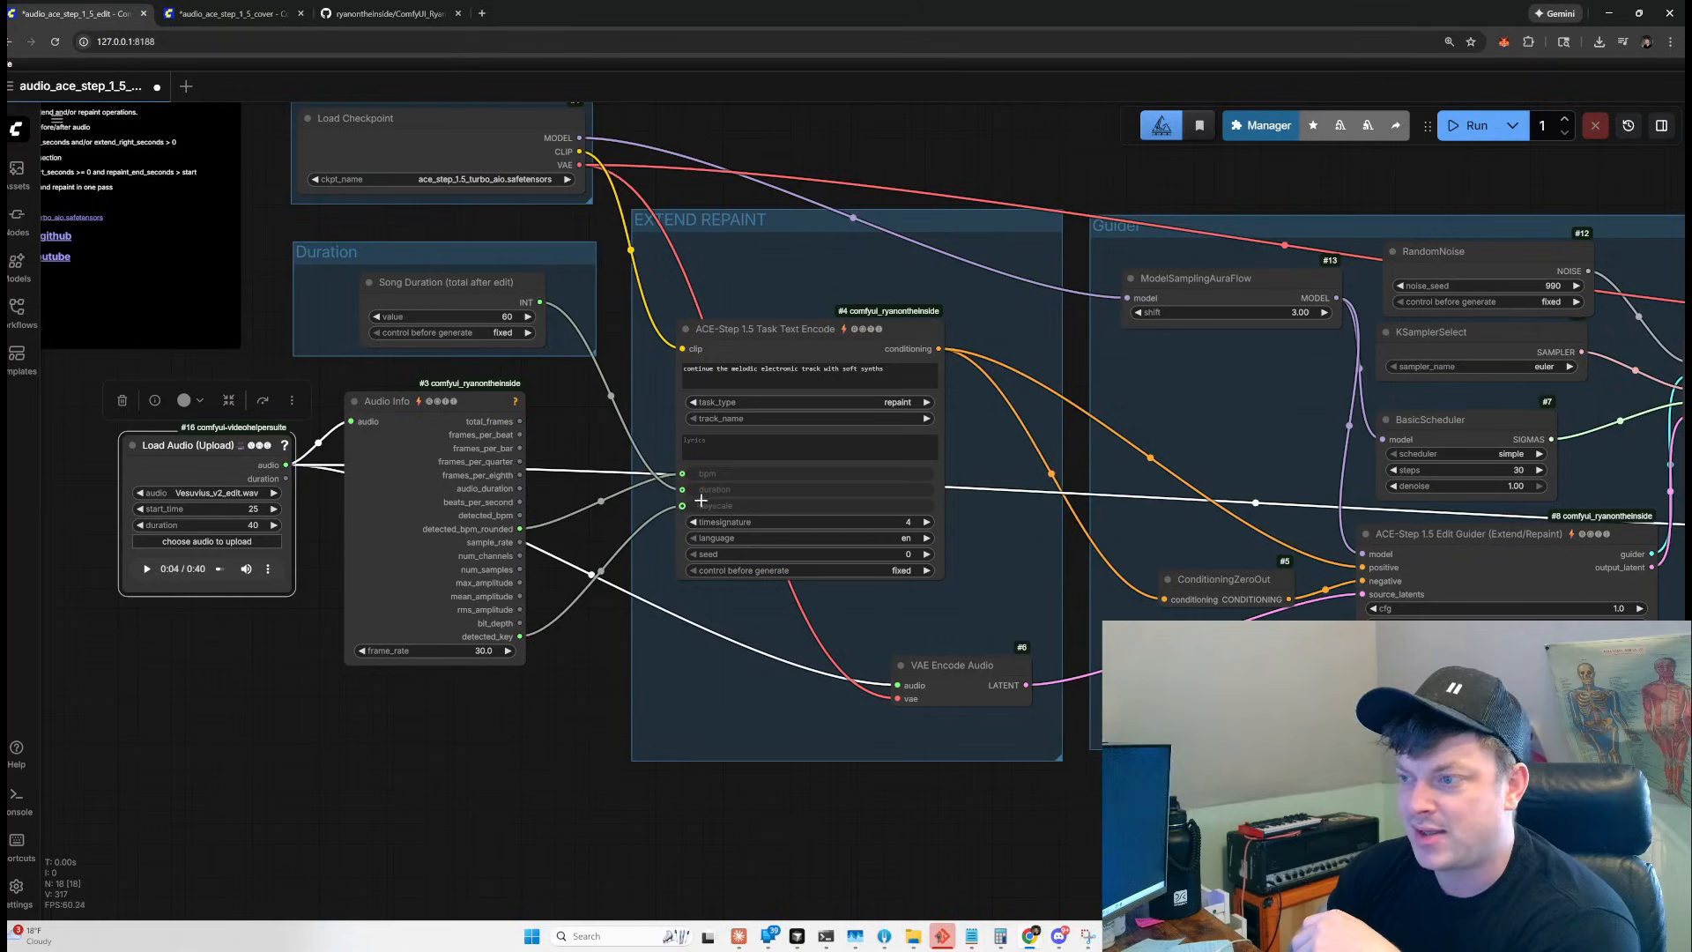
Open the Song Duration value for editing and close it without a change.
{"action": "left_click", "coordinate": [472, 317]}
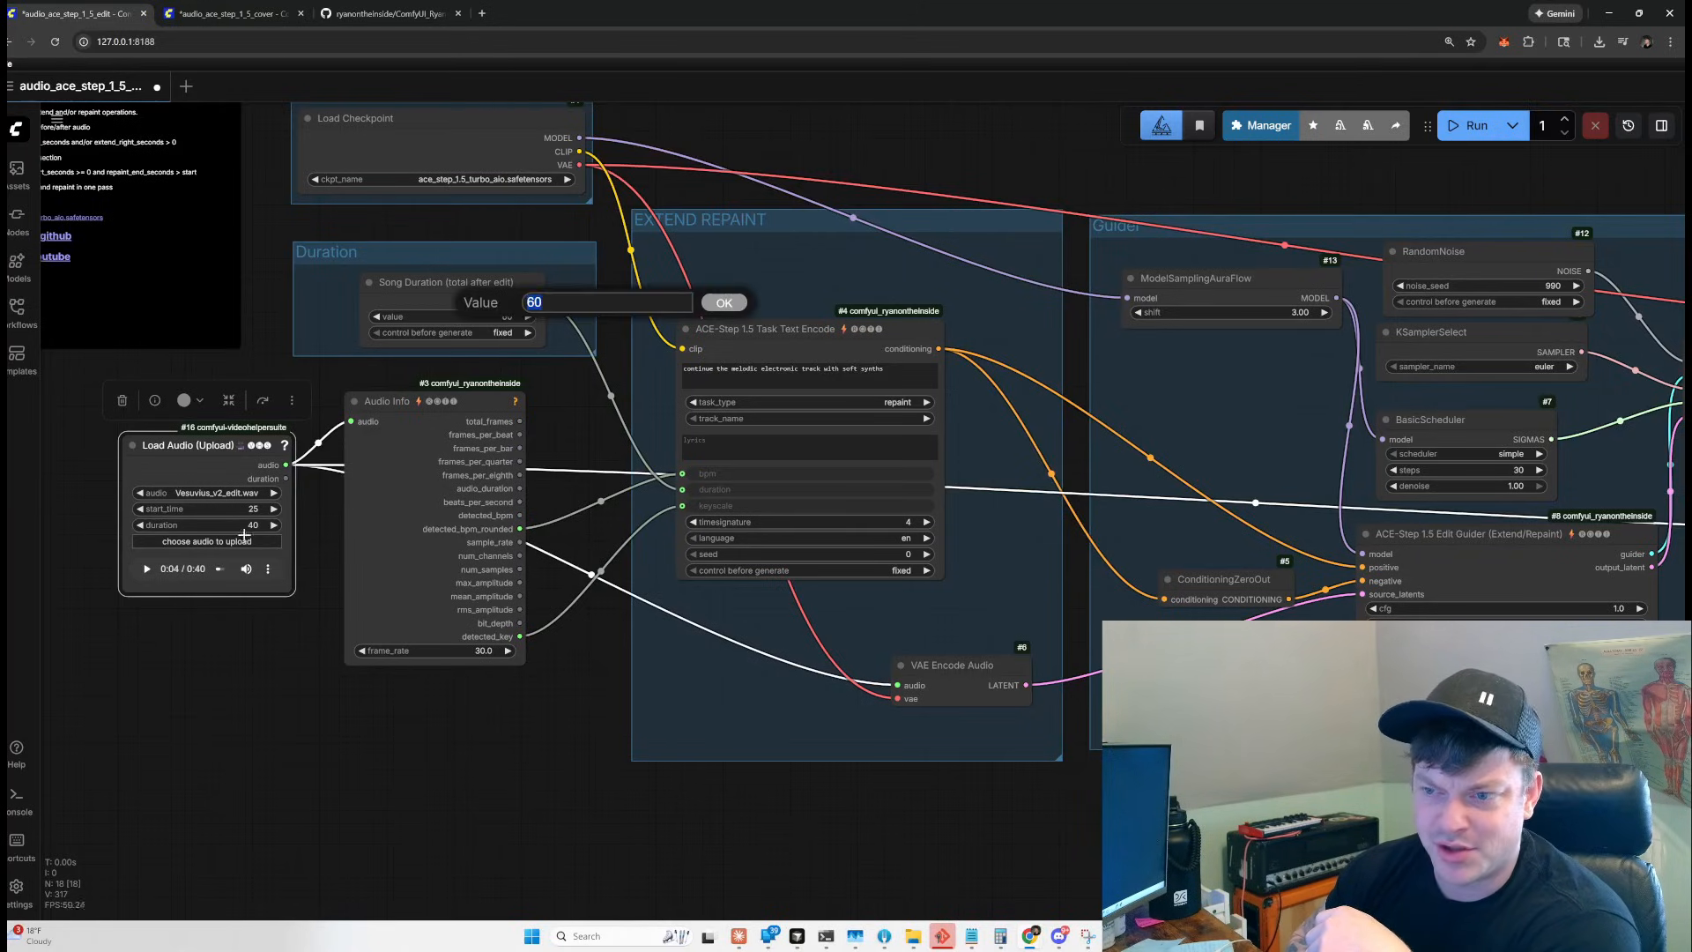
{"action": "left_click", "coordinate": [238, 523]}
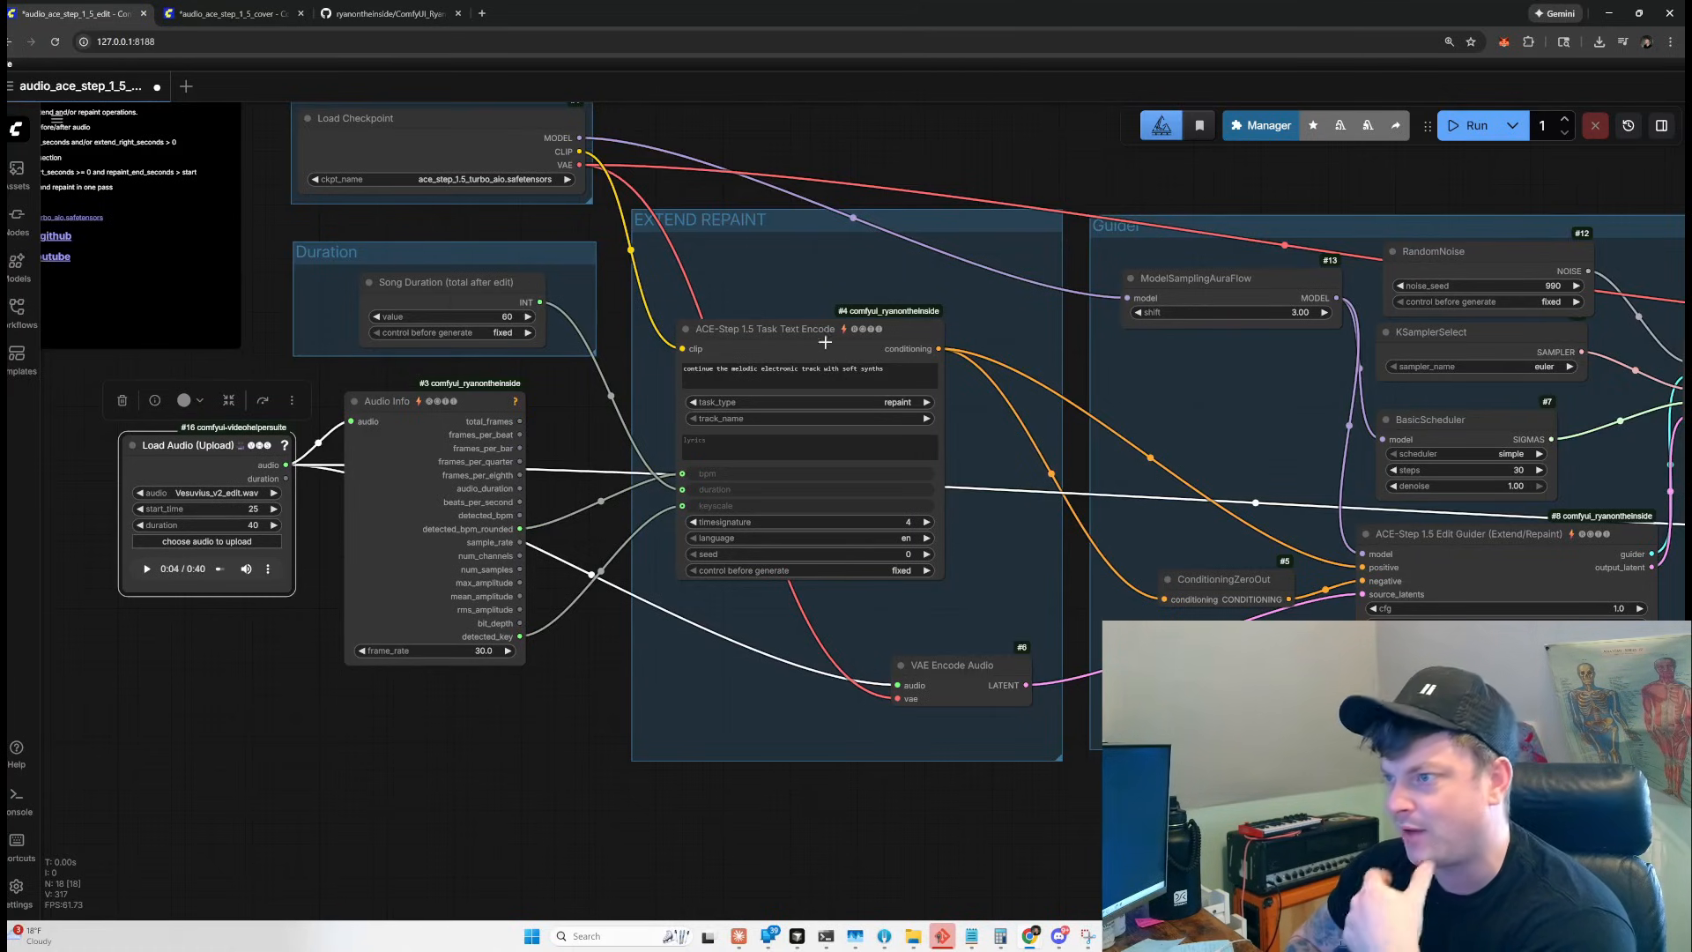
Enlarge the ACE-Step 1.5 Task Text Encode node to give its prompt and lyrics boxes more room.
{"action": "left_click_drag", "start_coordinate": [713, 166], "coordinate": [618, 142]}
{"action": "left_click", "coordinate": [715, 288]}
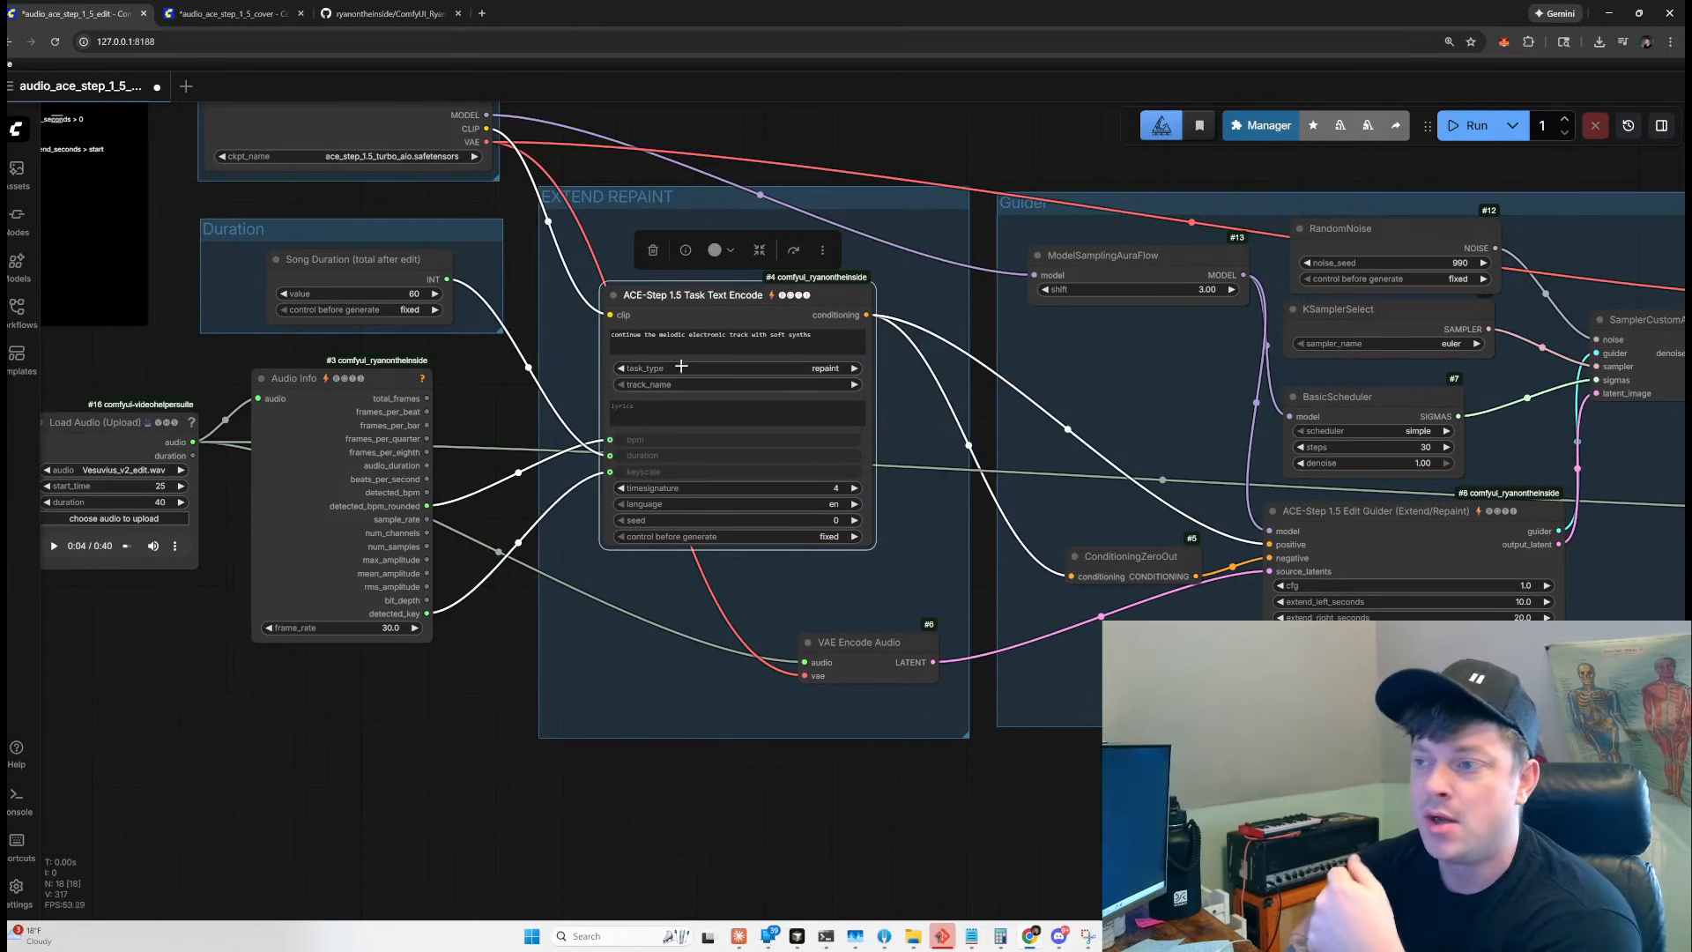
{"action": "left_click", "coordinate": [687, 330]}
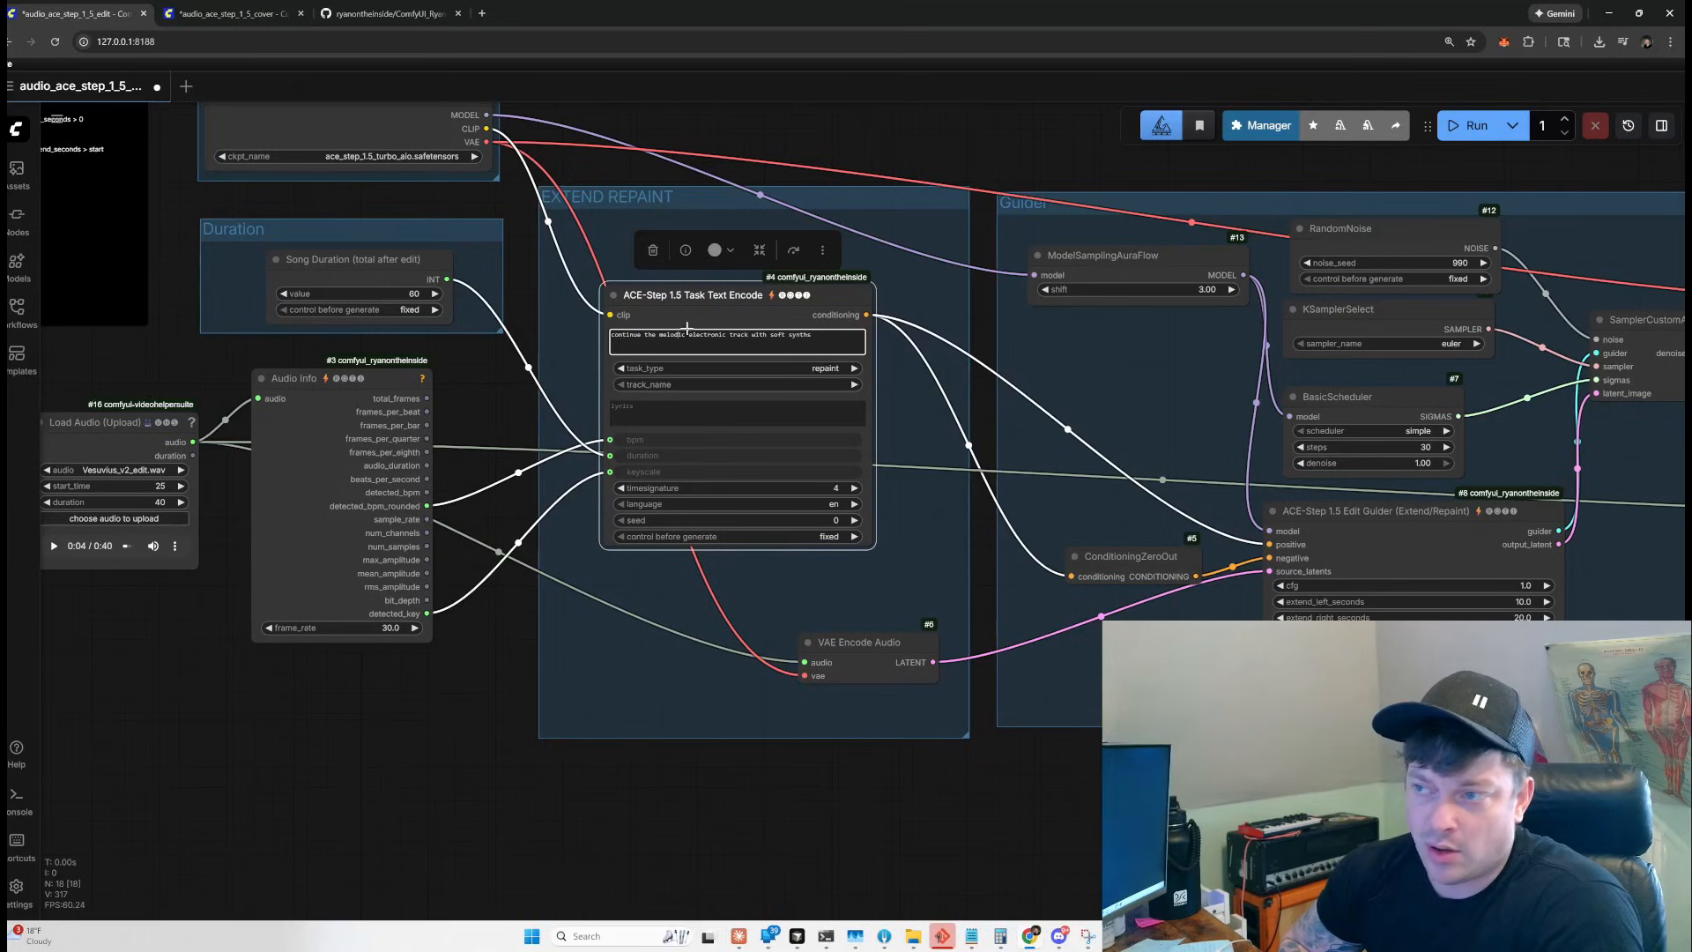
{"action": "key", "text": "ctrl+a"}
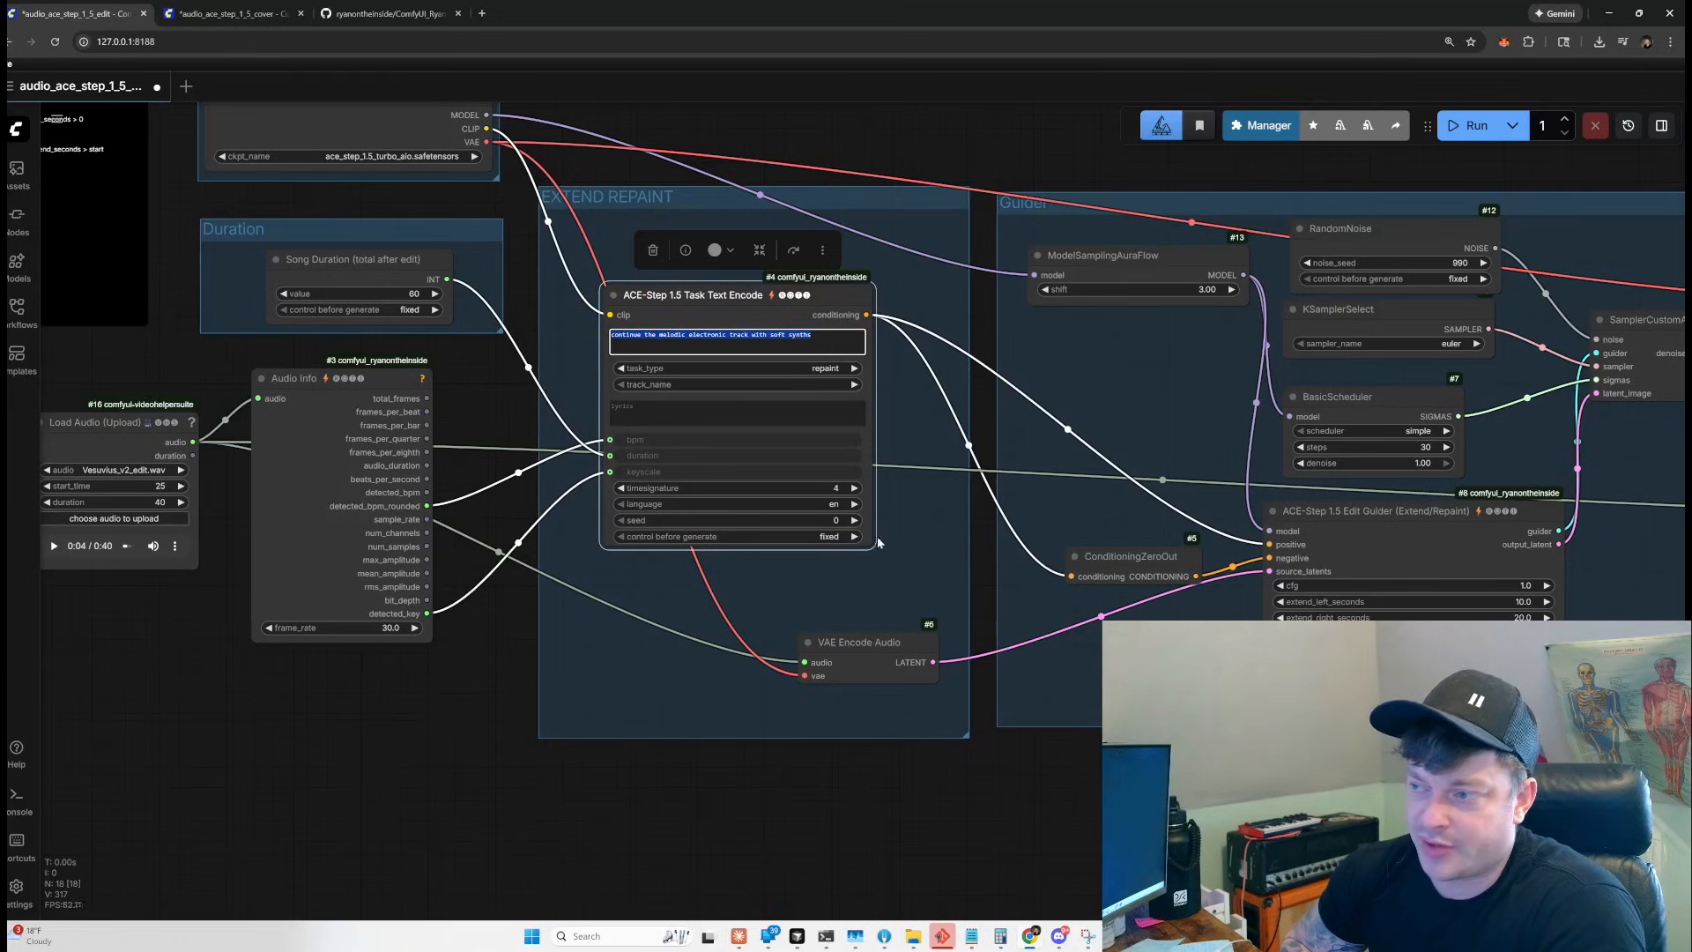
{"action": "left_click_drag", "start_coordinate": [877, 538], "coordinate": [922, 664]}
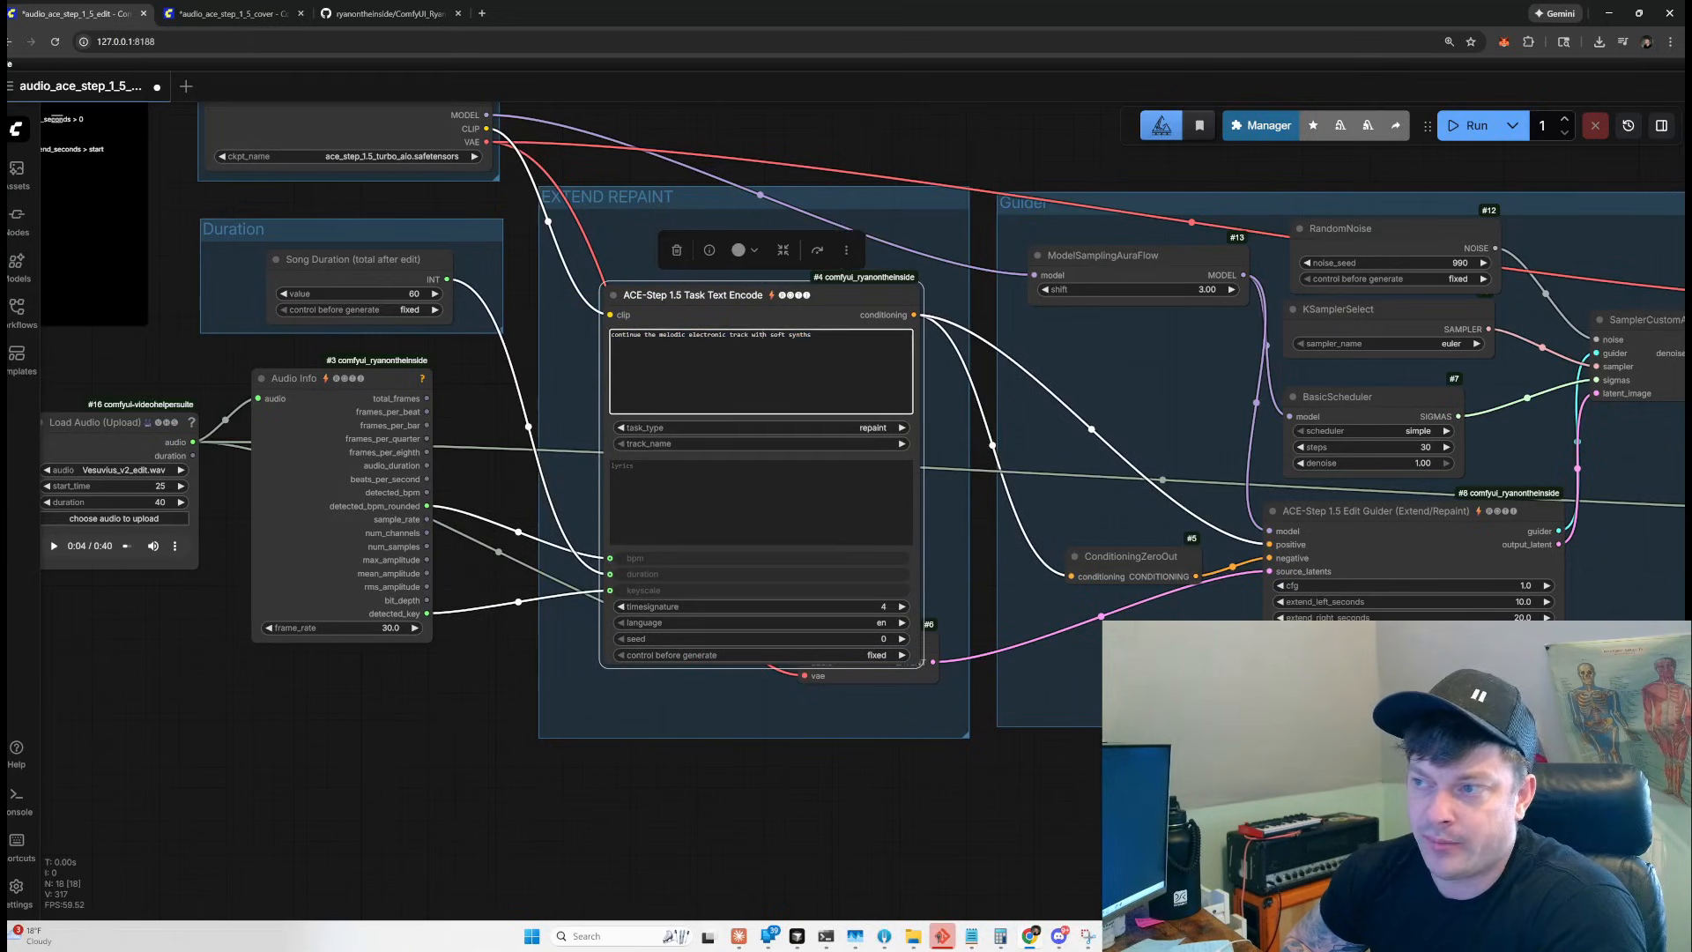
{"action": "left_click", "coordinate": [670, 494]}
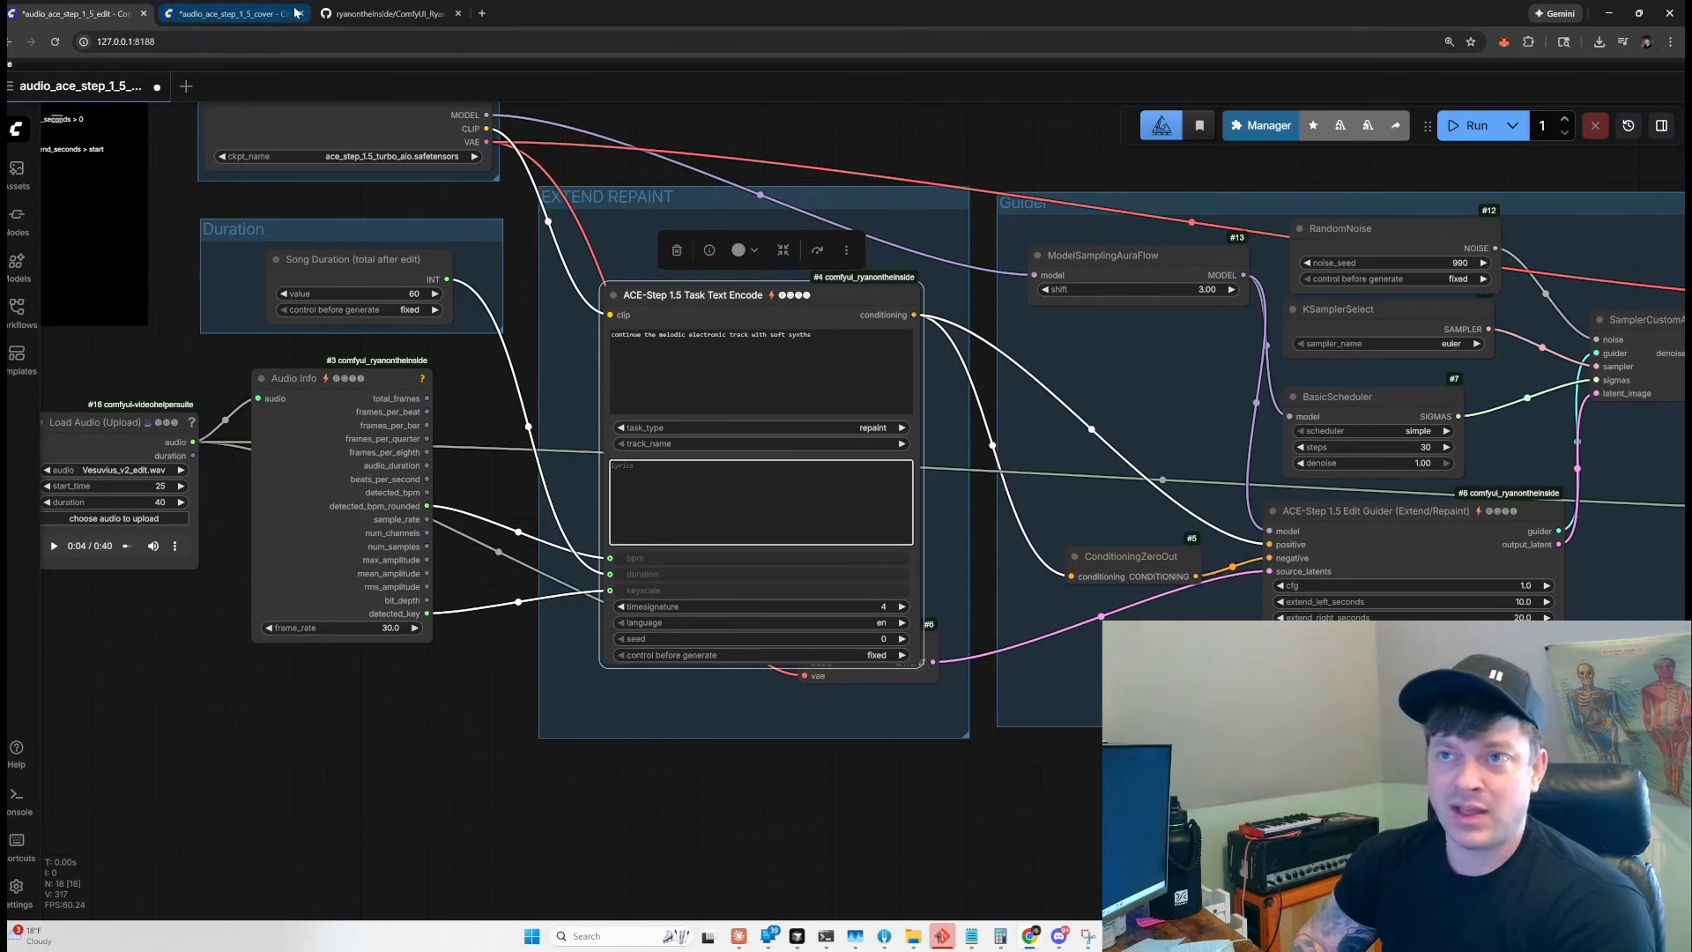
{"action": "mouse_move", "coordinate": [233, 14]}
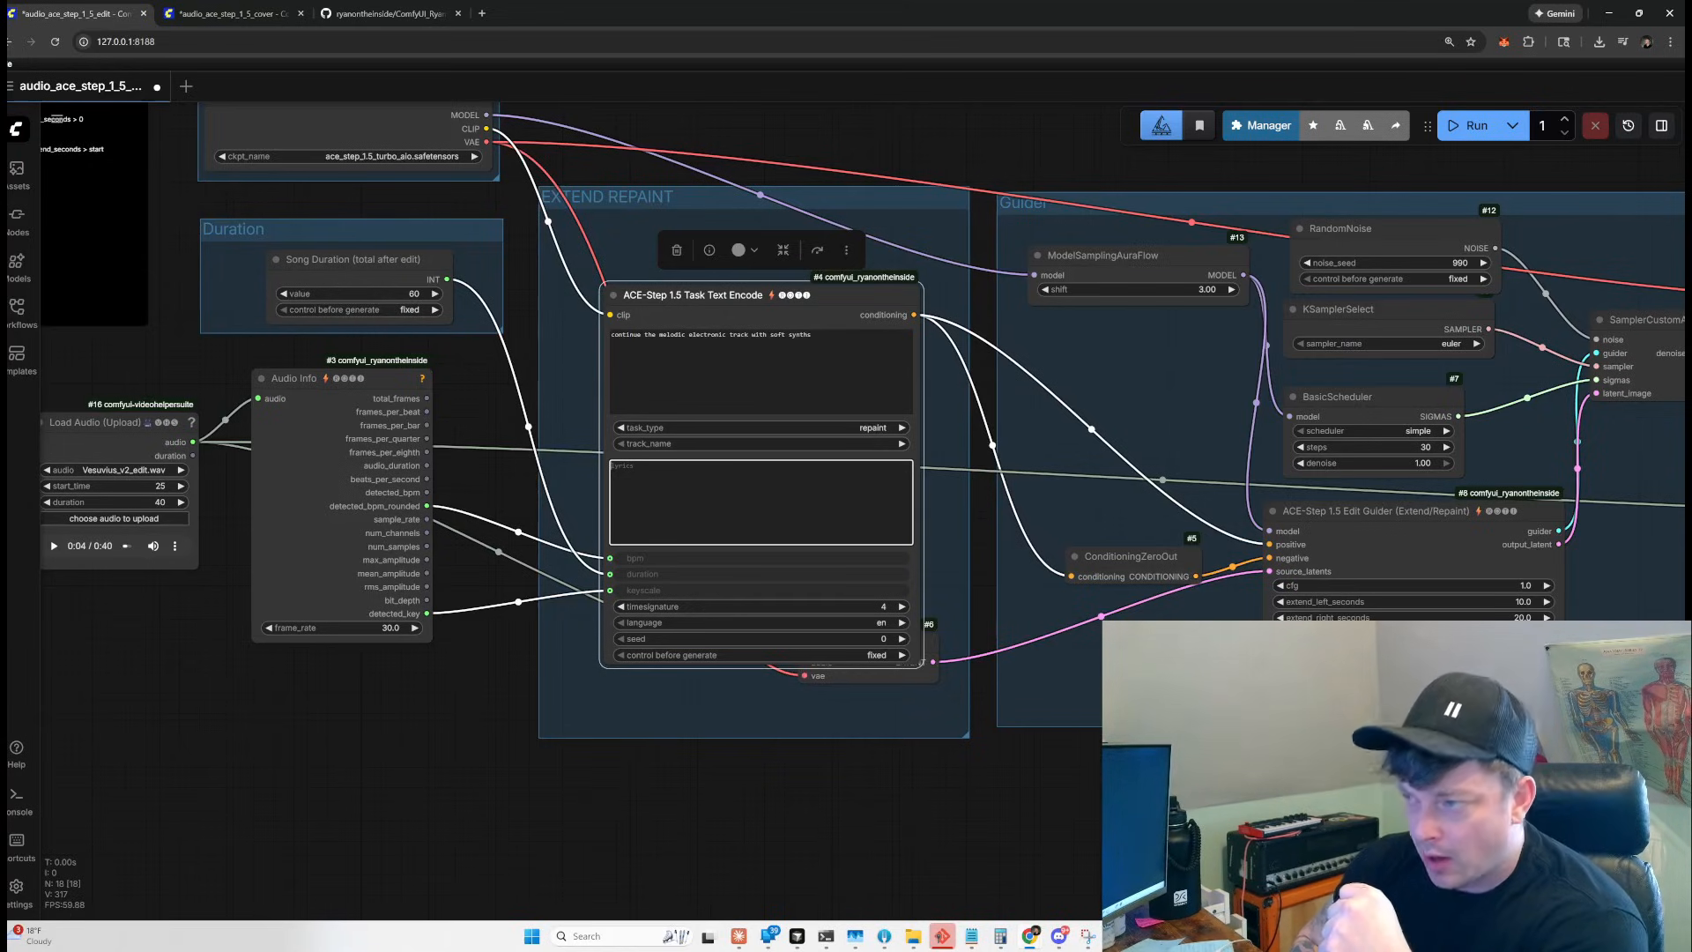
Review the task_type options of the Task Text Encode node and keep repaint selected.
{"action": "left_click", "coordinate": [844, 429]}
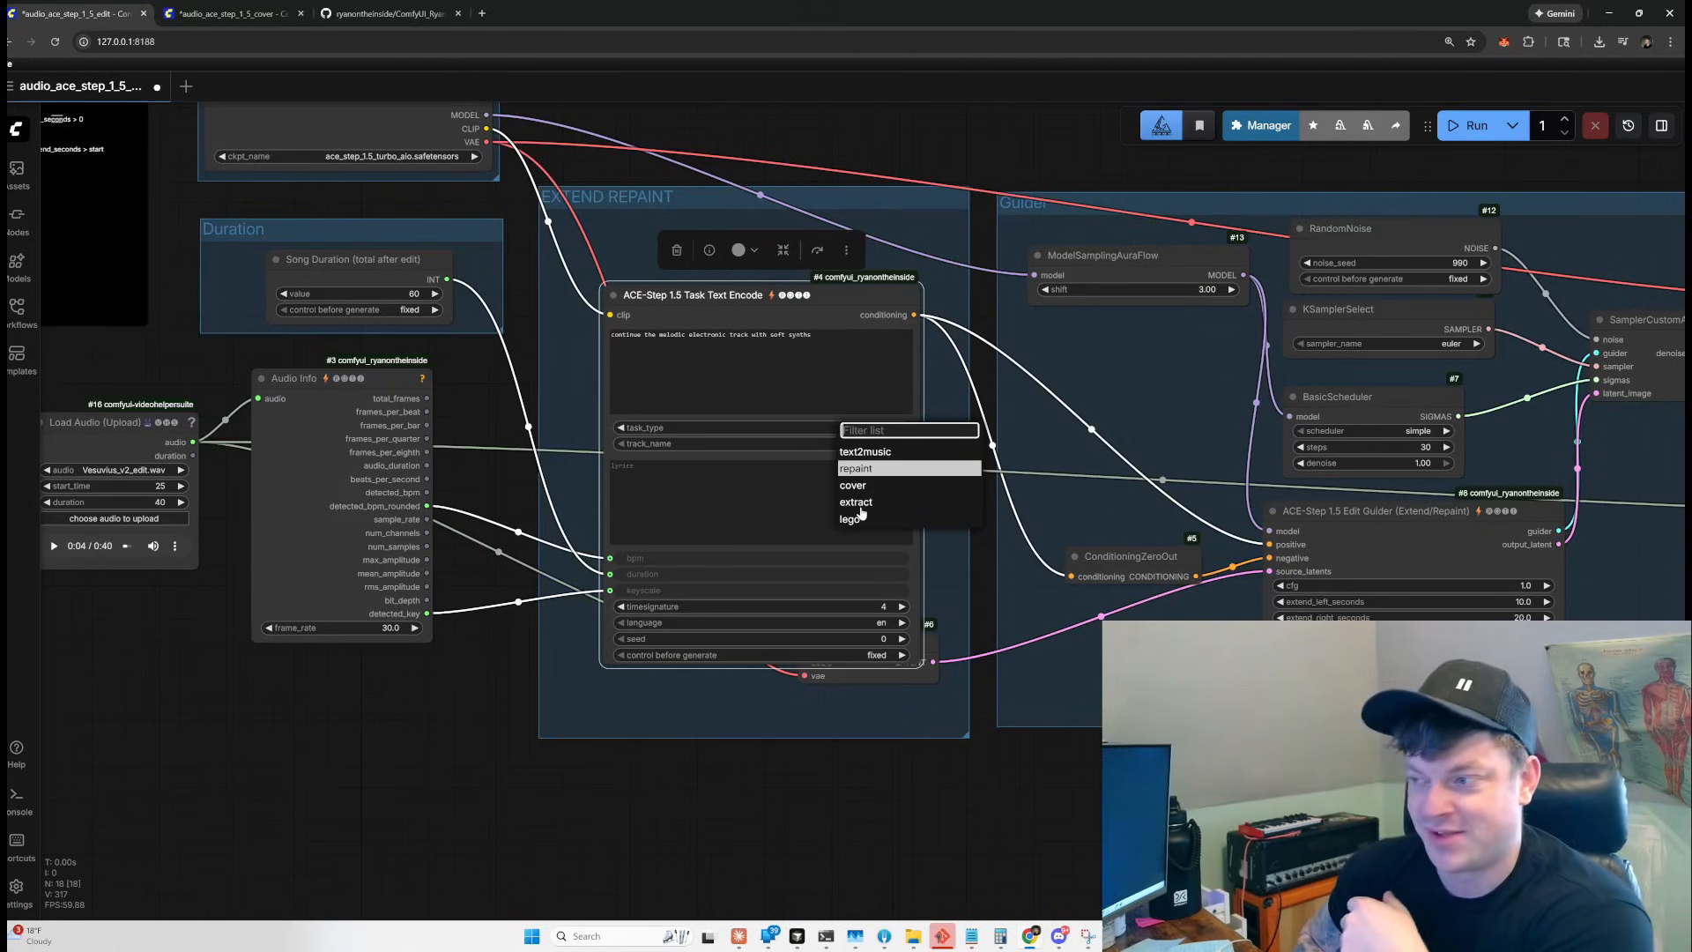
{"action": "left_click", "coordinate": [869, 470]}
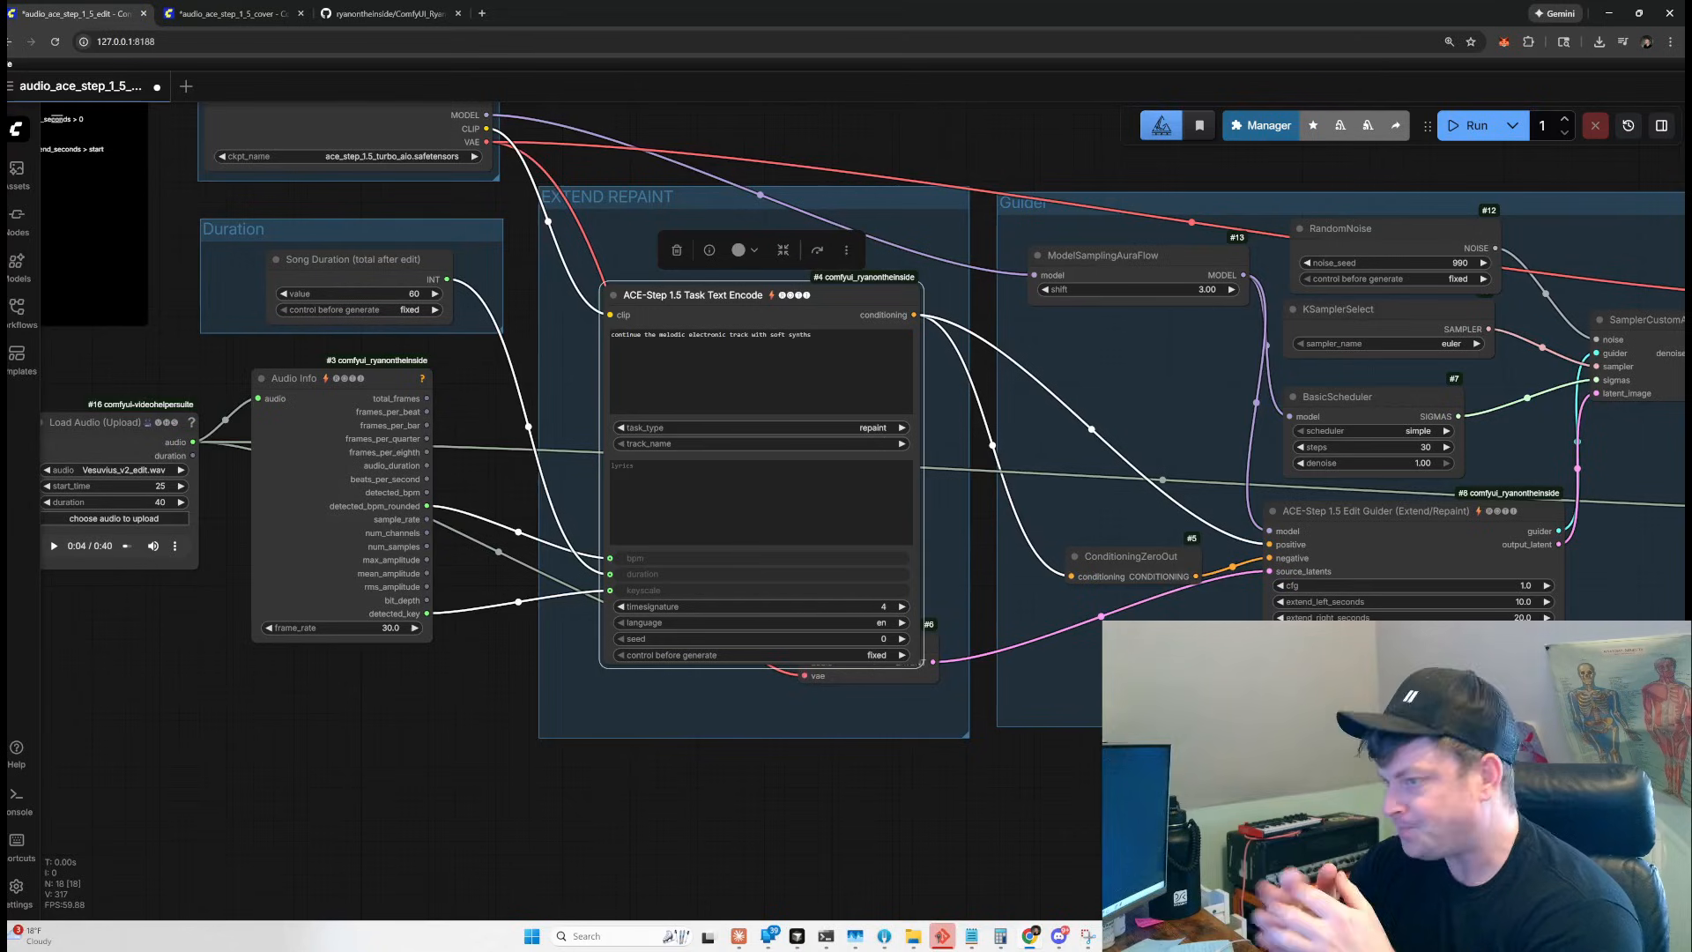
{"action": "left_click", "coordinate": [873, 429]}
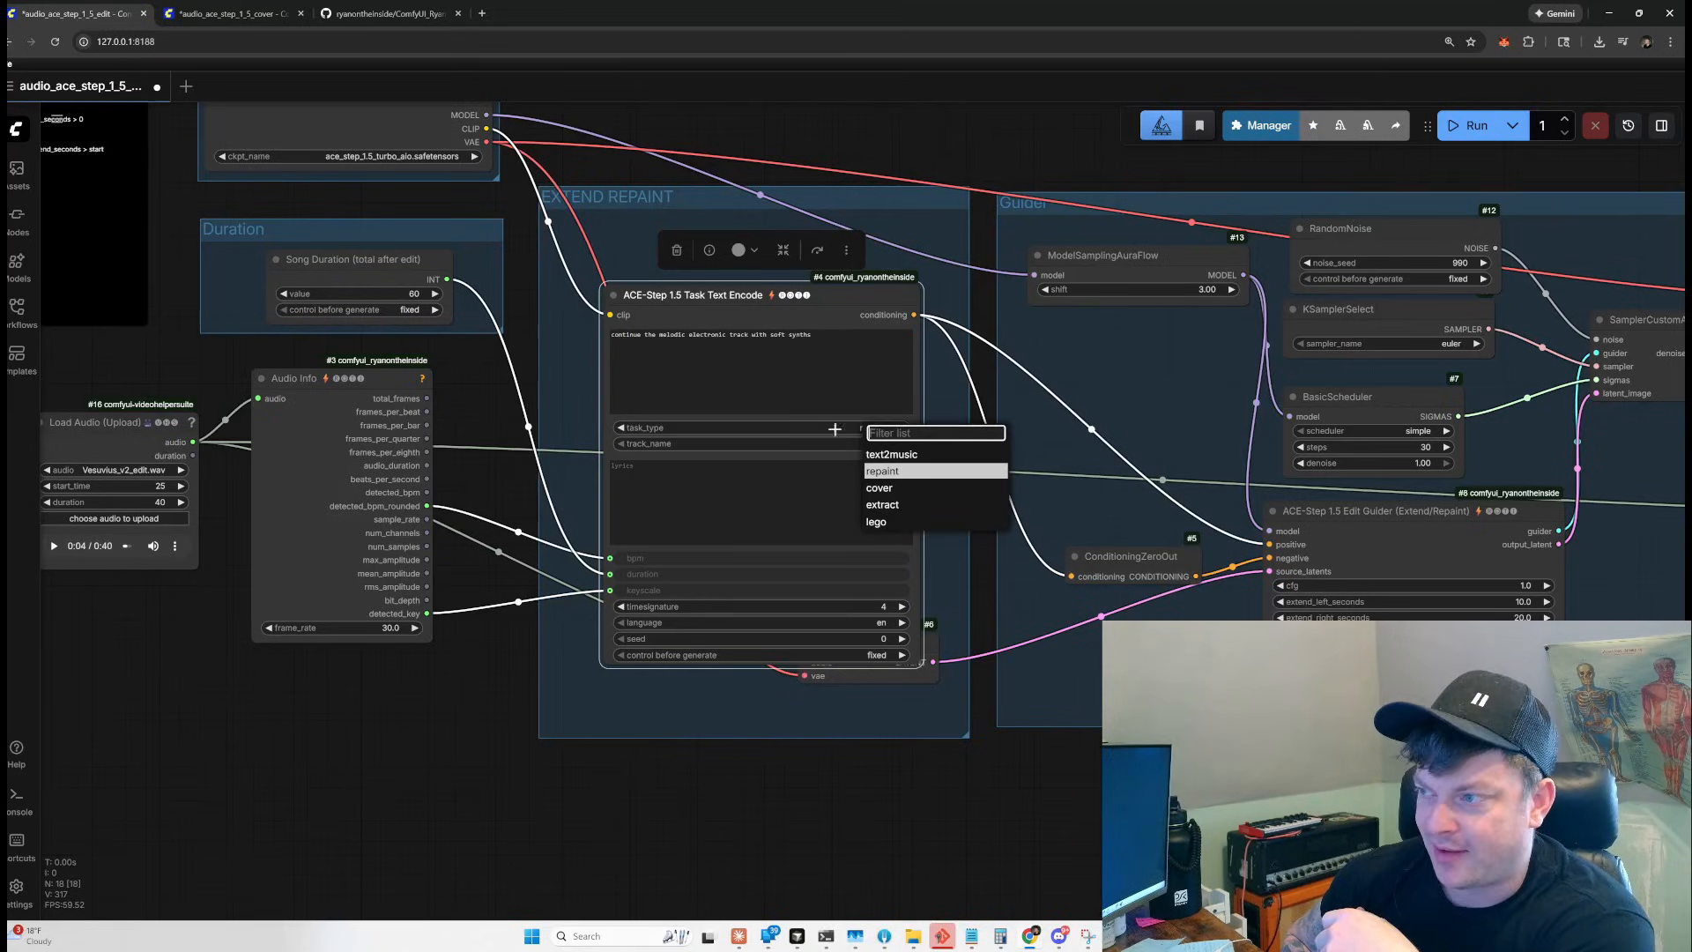
{"action": "left_click", "coordinate": [891, 471]}
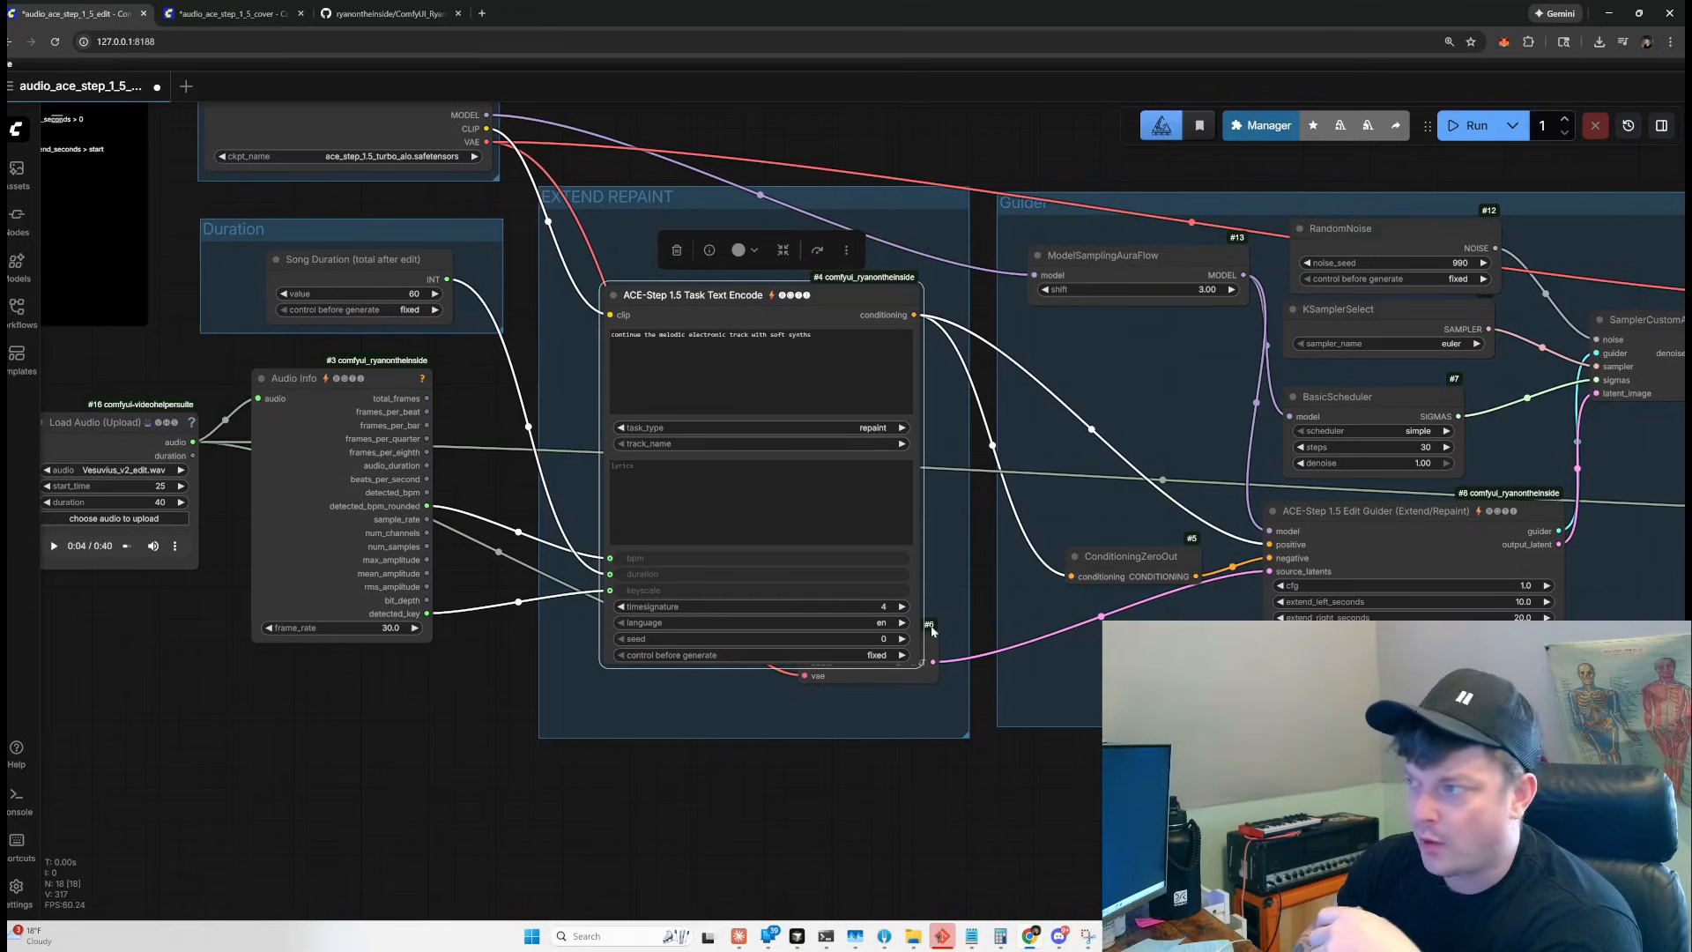
Nudge the Task Text Encode node up, the ConditioningZeroOut node down and the Edit Guider node slightly left.
{"action": "left_click_drag", "start_coordinate": [827, 321], "coordinate": [842, 307]}
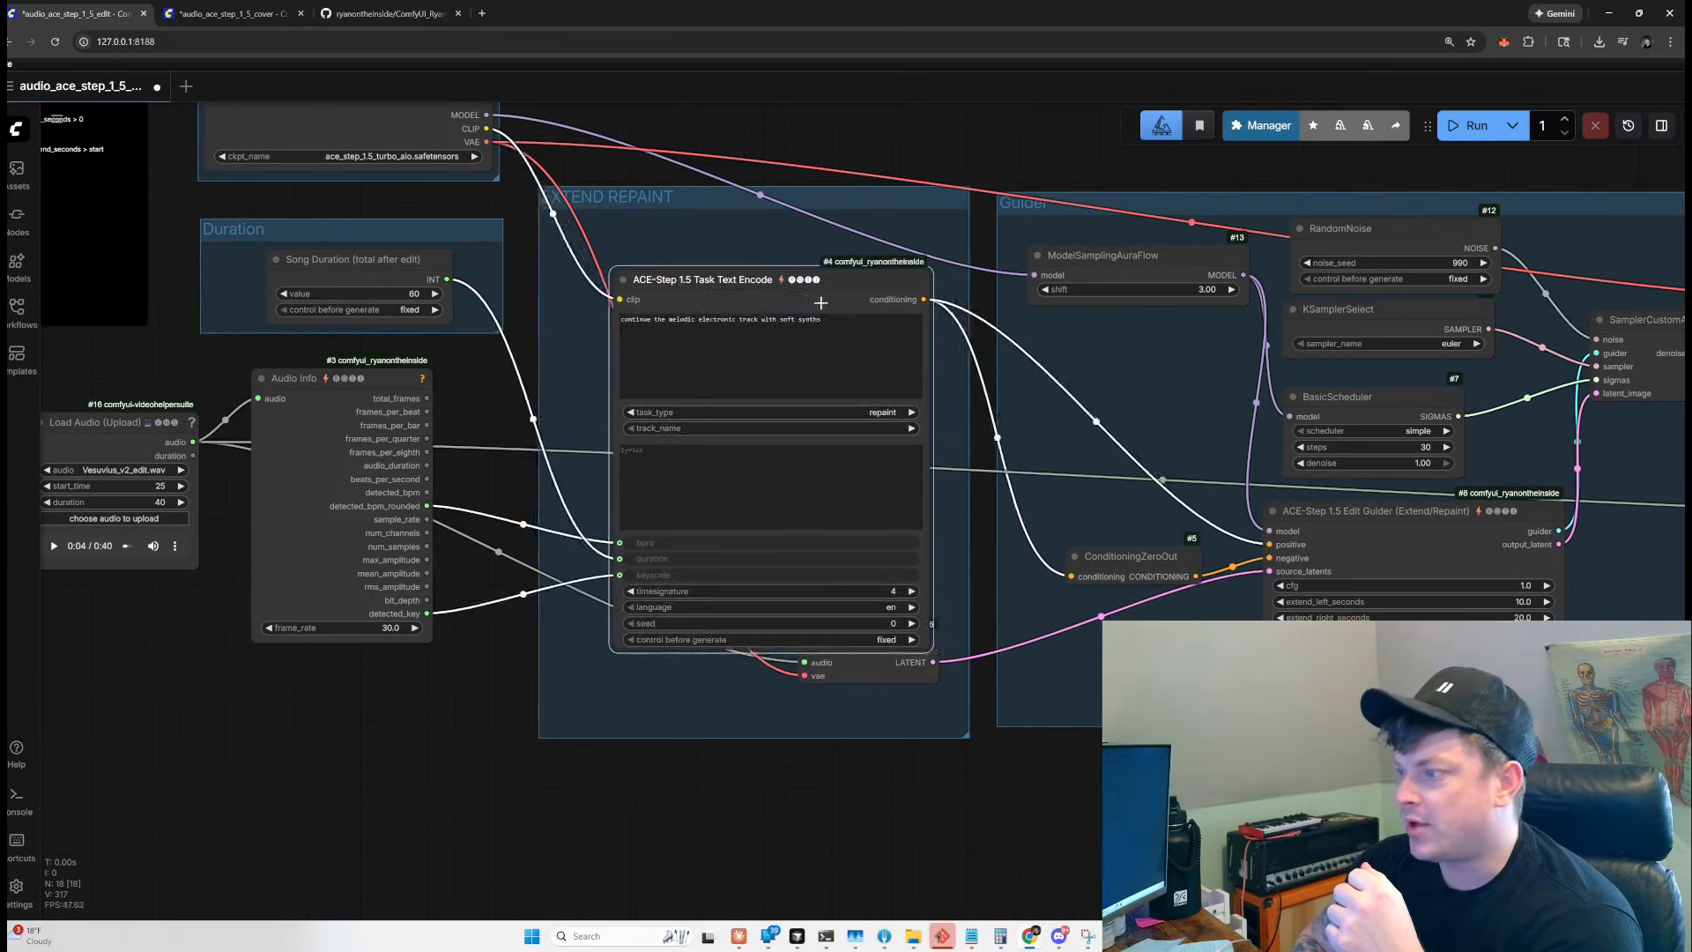
{"action": "left_click_drag", "start_coordinate": [1154, 572], "coordinate": [1117, 642]}
{"action": "left_click_drag", "start_coordinate": [1170, 765], "coordinate": [923, 729]}
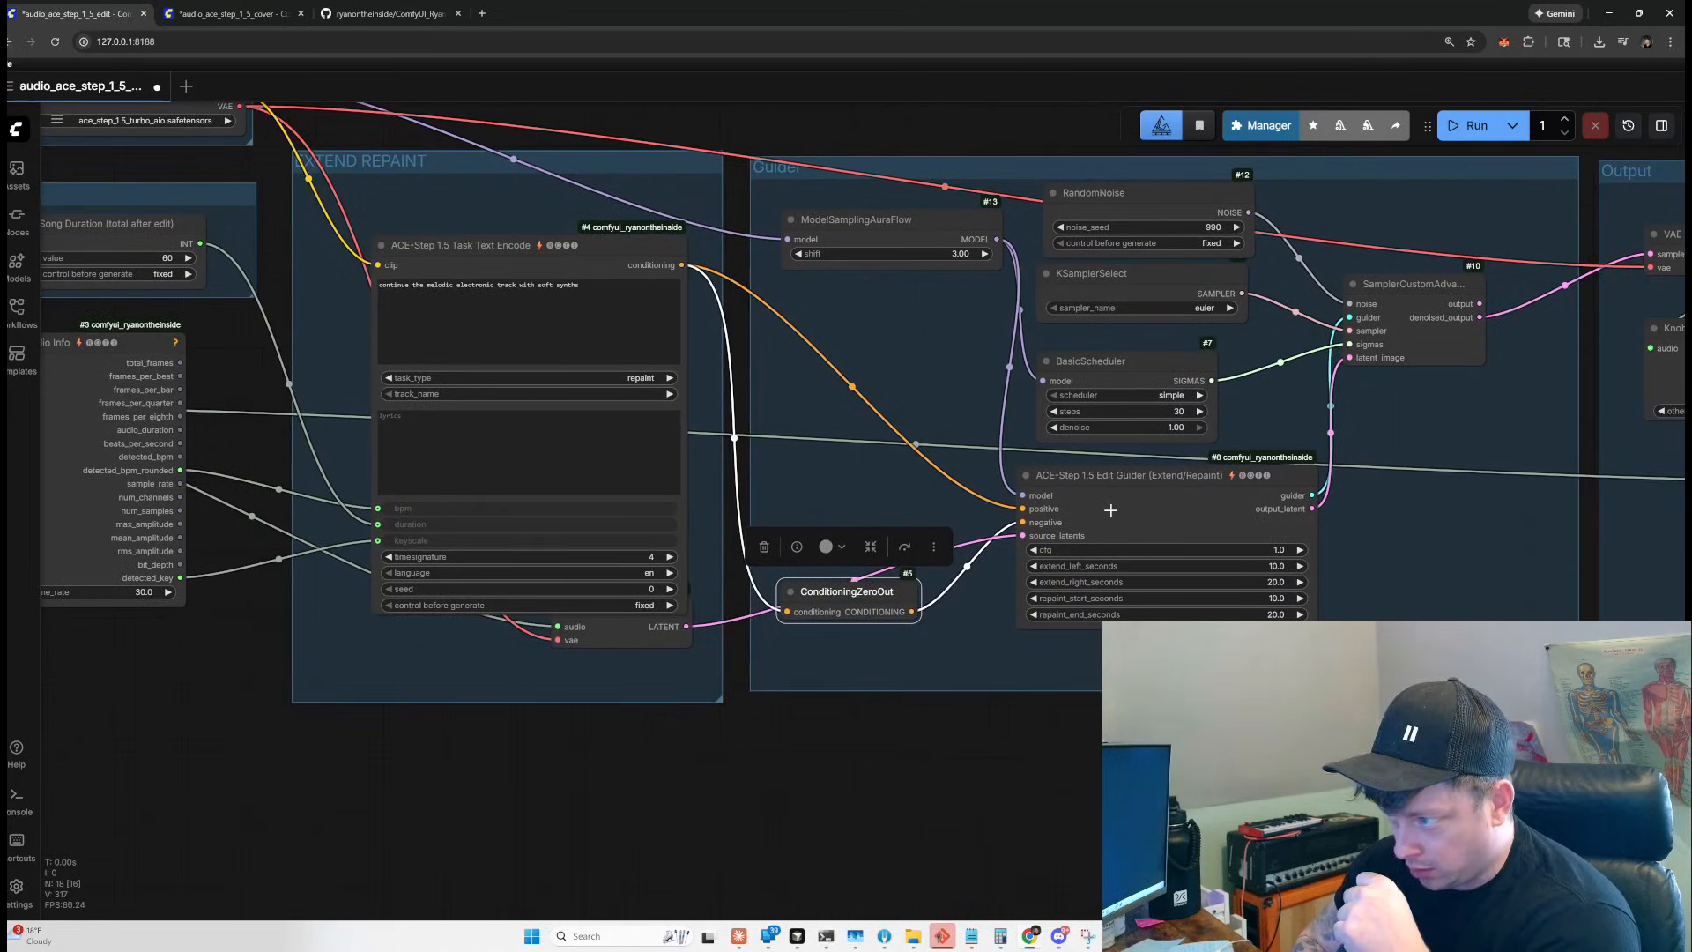
{"action": "left_click_drag", "start_coordinate": [1089, 501], "coordinate": [1060, 513]}
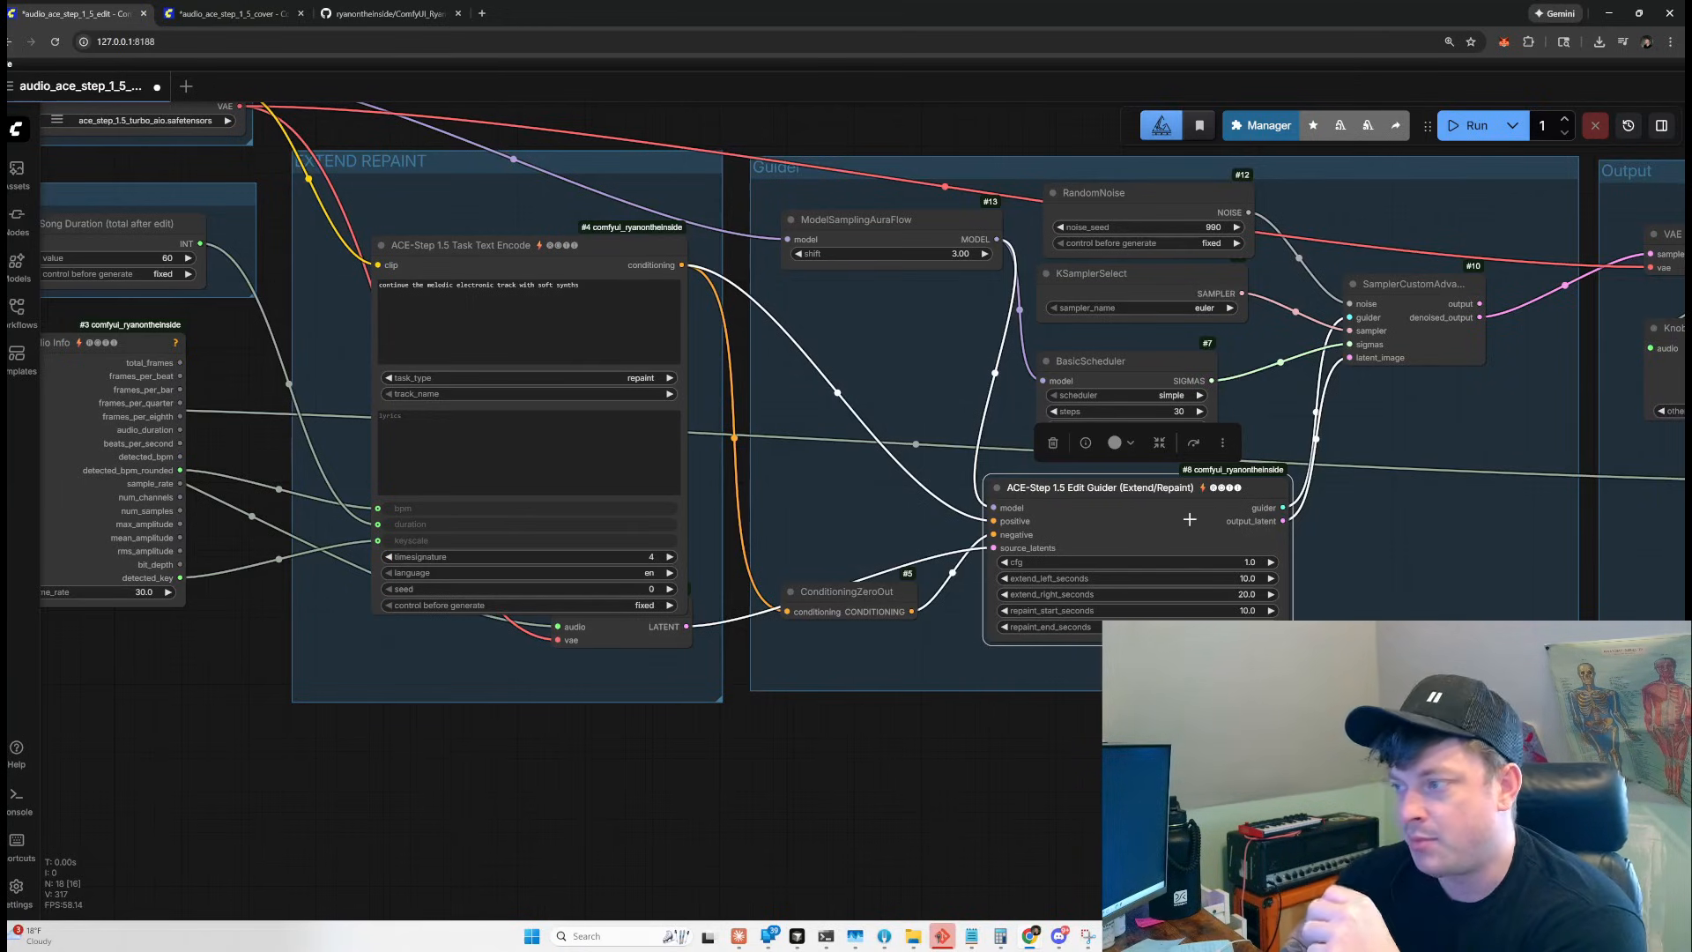
{"action": "left_click_drag", "start_coordinate": [1184, 524], "coordinate": [1181, 509]}
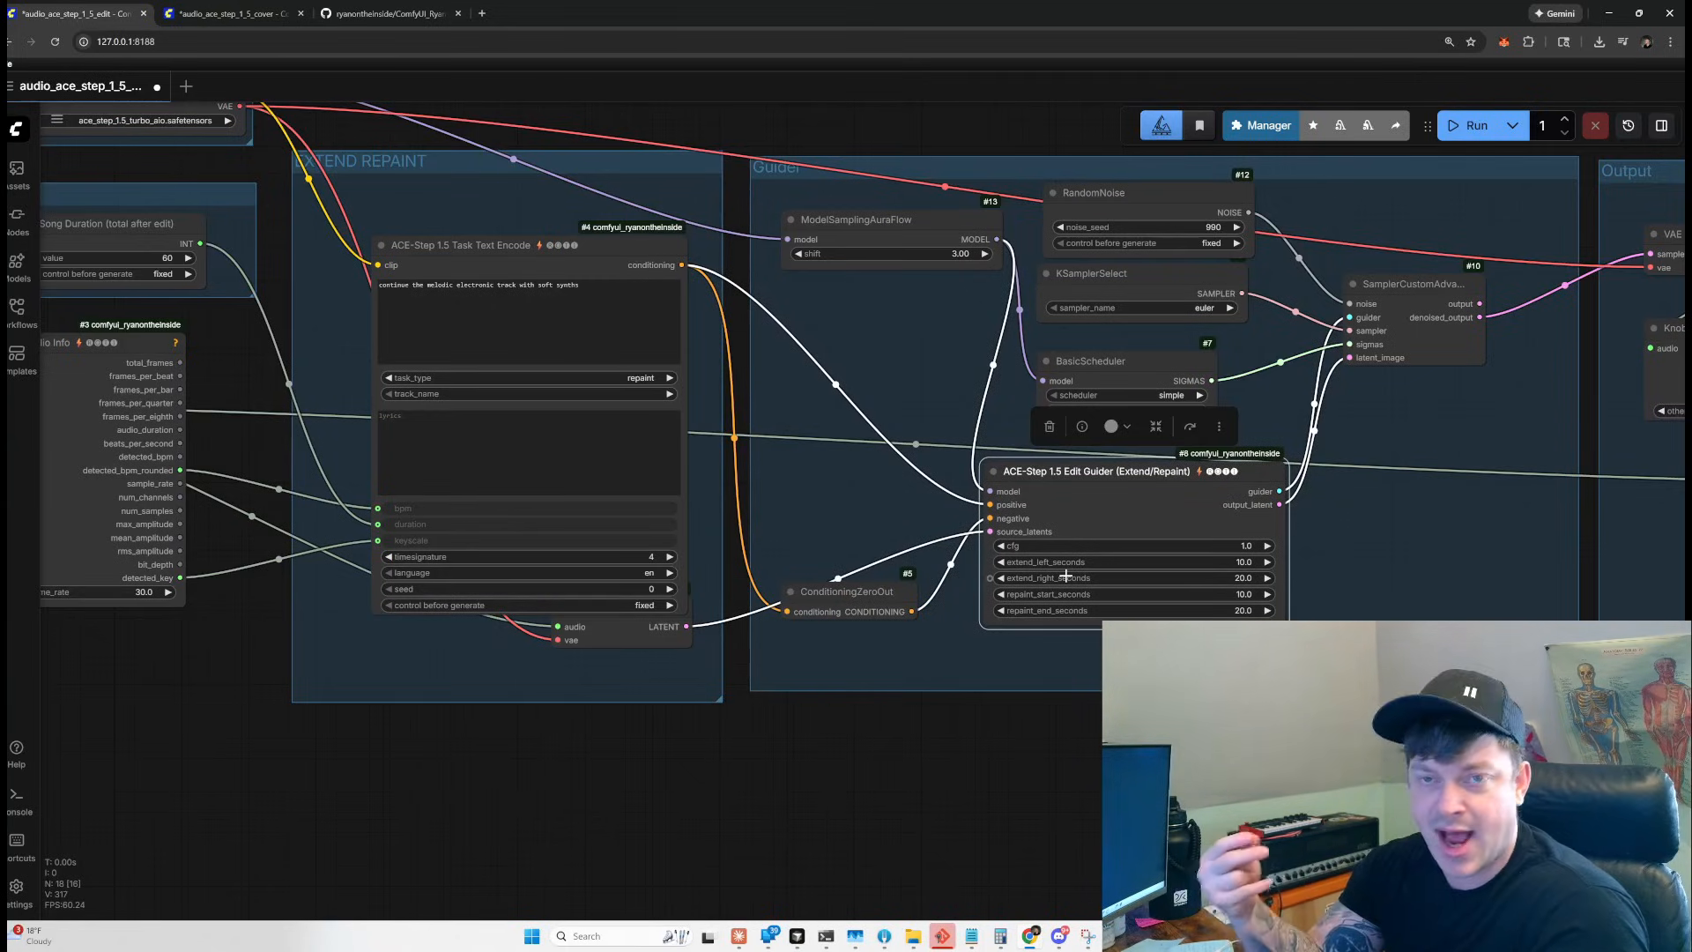
{"action": "left_click_drag", "start_coordinate": [1121, 629], "coordinate": [1046, 644]}
{"action": "left_click_drag", "start_coordinate": [1010, 518], "coordinate": [1019, 525]}
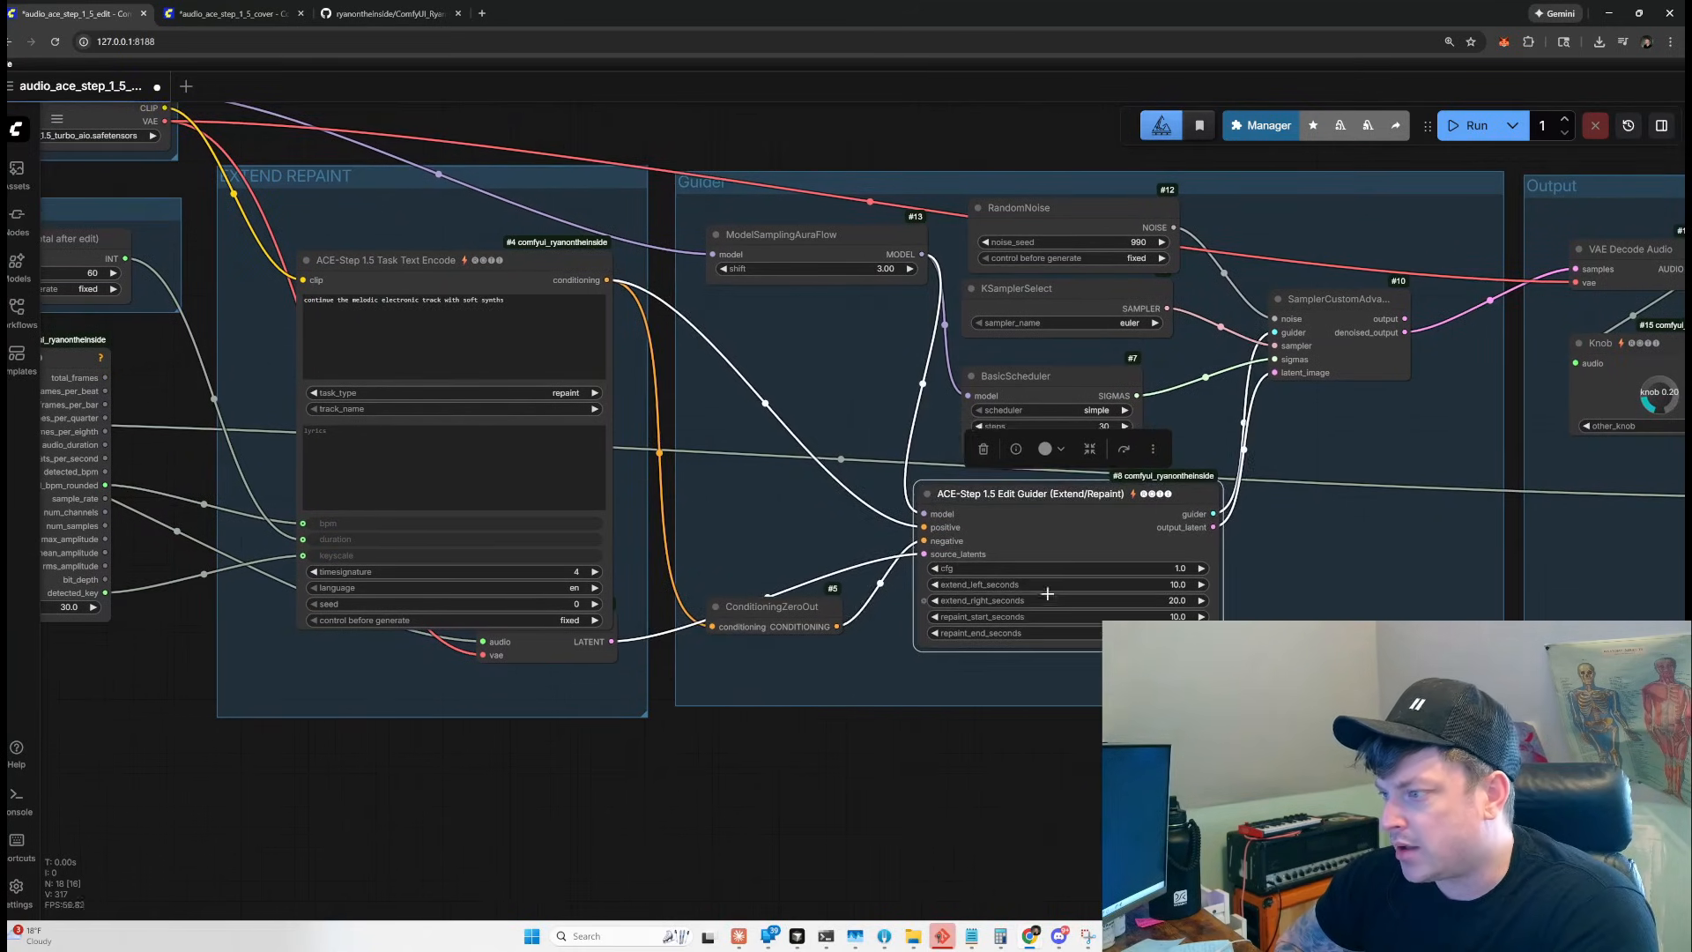
{"action": "scroll", "coordinate": [1029, 603], "scroll_direction": "up", "scroll_amount": 4}
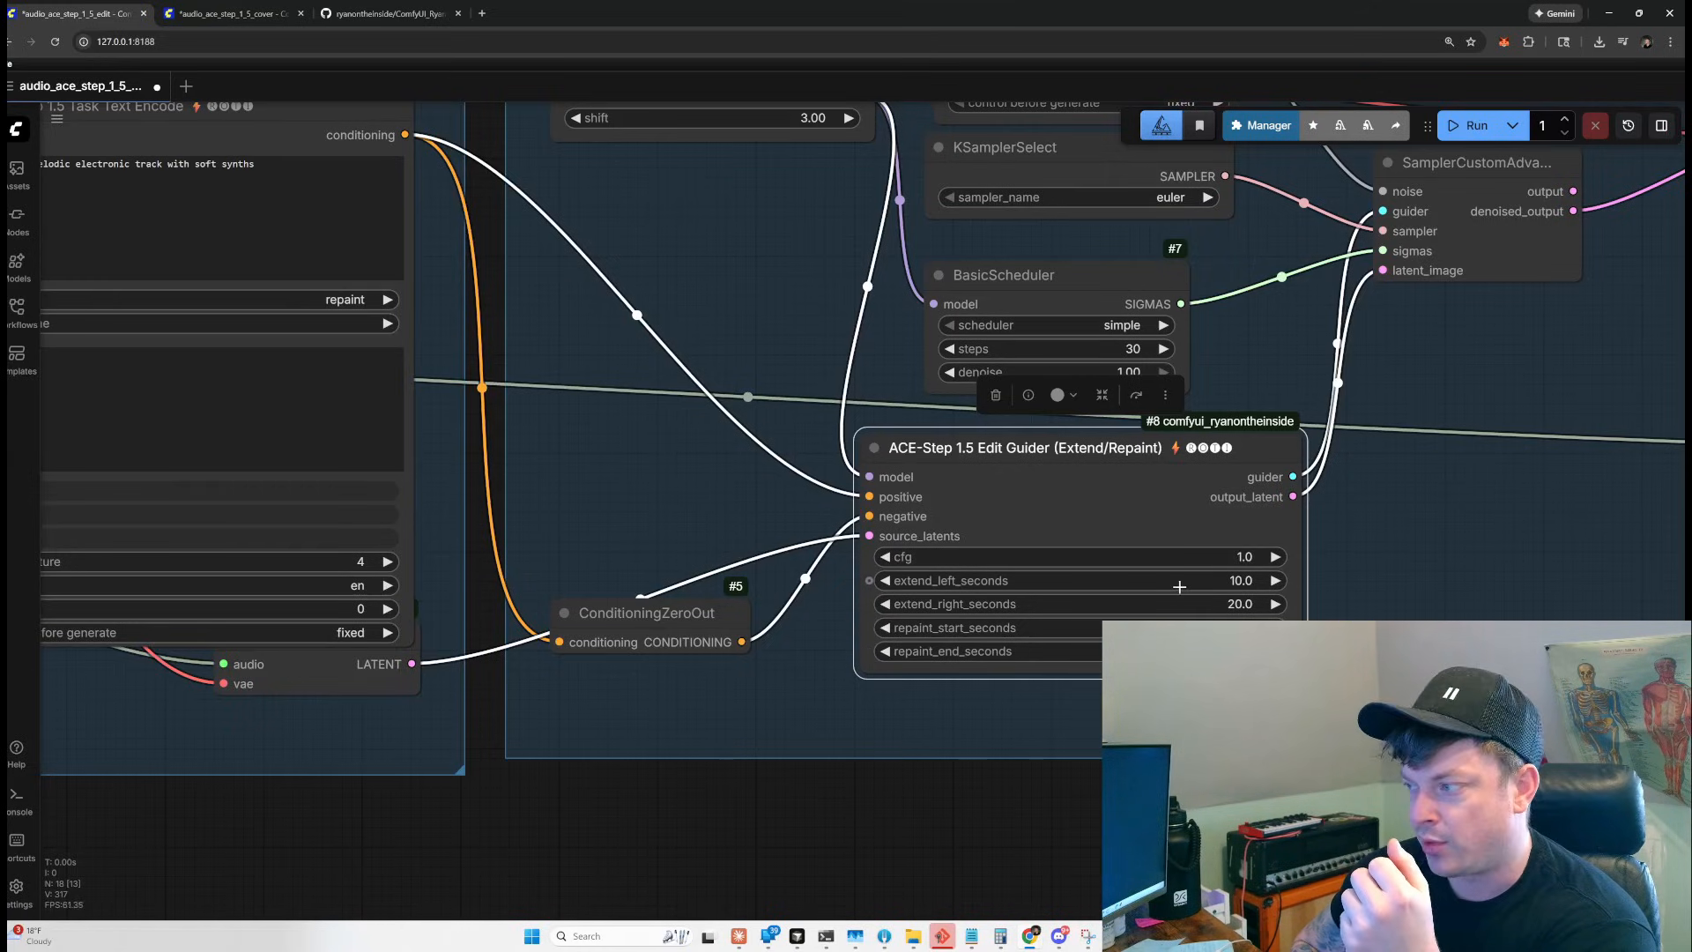
Slightly reposition the RandomNoise, SamplerCustomAdvanced and KSamplerSelect nodes inside the Guider group.
{"action": "scroll", "coordinate": [1277, 569], "scroll_direction": "down", "scroll_amount": 2}
{"action": "left_click_drag", "start_coordinate": [1385, 496], "coordinate": [1279, 580]}
{"action": "mouse_move", "coordinate": [1031, 215]}
{"action": "left_mouse_down"}
{"action": "mouse_move", "coordinate": [983, 223]}
{"action": "mouse_move", "coordinate": [1032, 198]}
{"action": "left_mouse_up"}
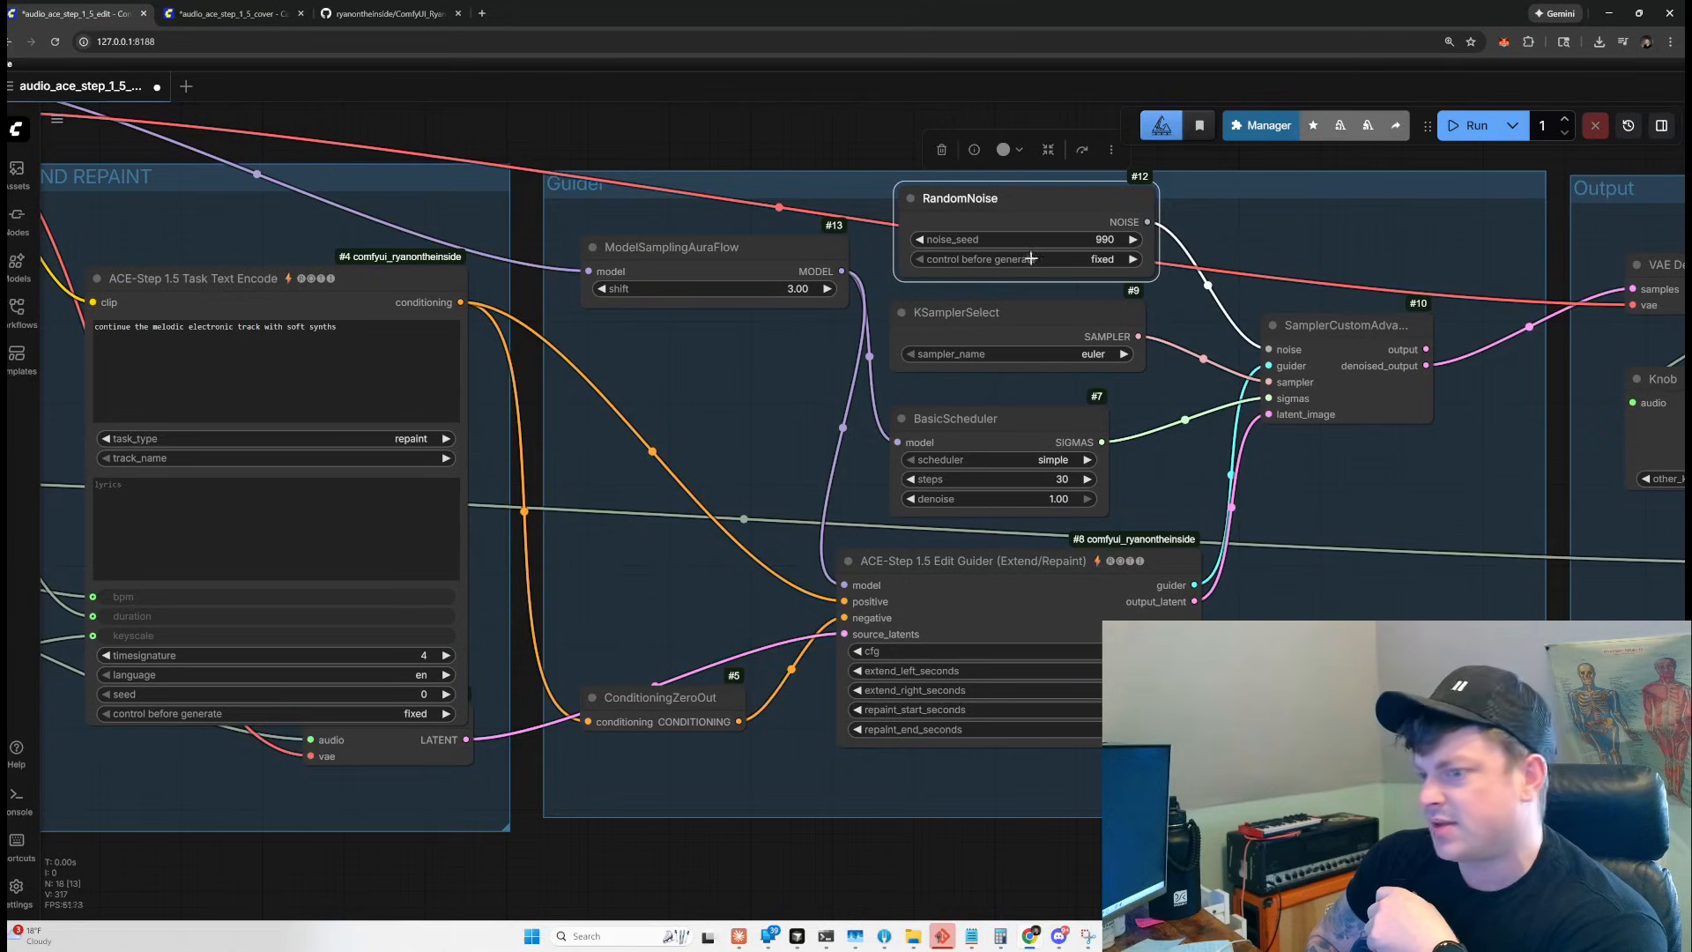
{"action": "left_click_drag", "start_coordinate": [1037, 216], "coordinate": [1029, 227]}
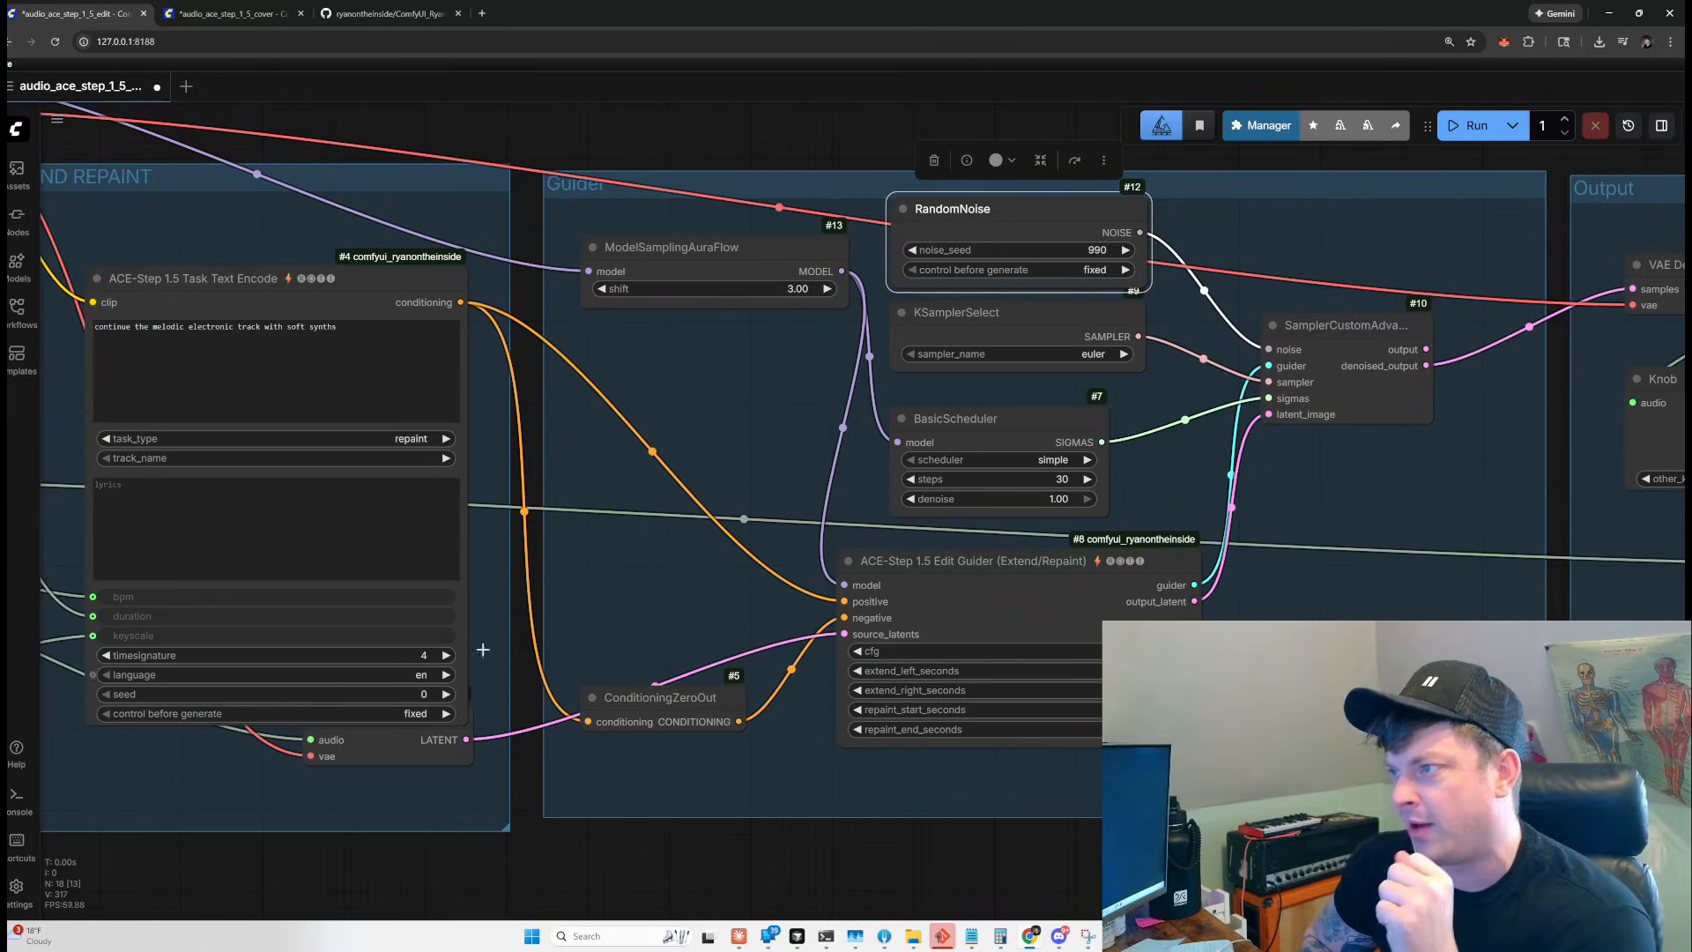
{"action": "left_click_drag", "start_coordinate": [1043, 197], "coordinate": [1042, 191]}
{"action": "left_click_drag", "start_coordinate": [1347, 331], "coordinate": [1346, 336]}
{"action": "left_click_drag", "start_coordinate": [1027, 317], "coordinate": [1045, 317]}
{"action": "left_click", "coordinate": [1077, 166]}
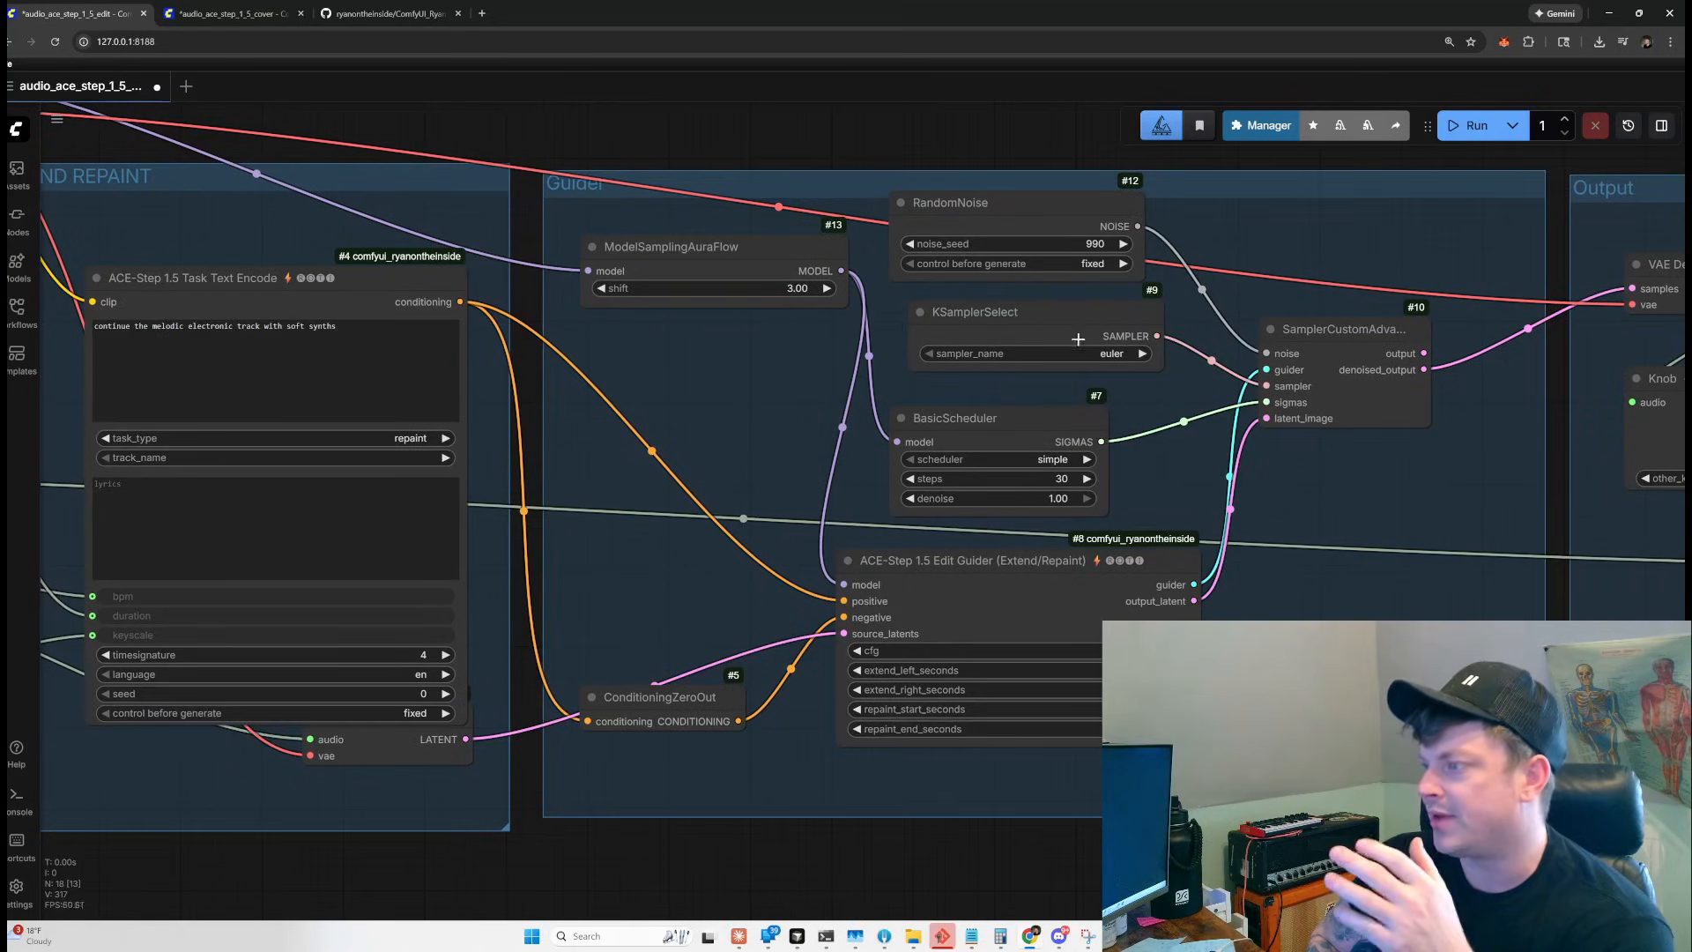
Nudge the BasicScheduler node up toward KSamplerSelect and select the KSamplerSelect node.
{"action": "left_click_drag", "start_coordinate": [1027, 457], "coordinate": [1035, 450]}
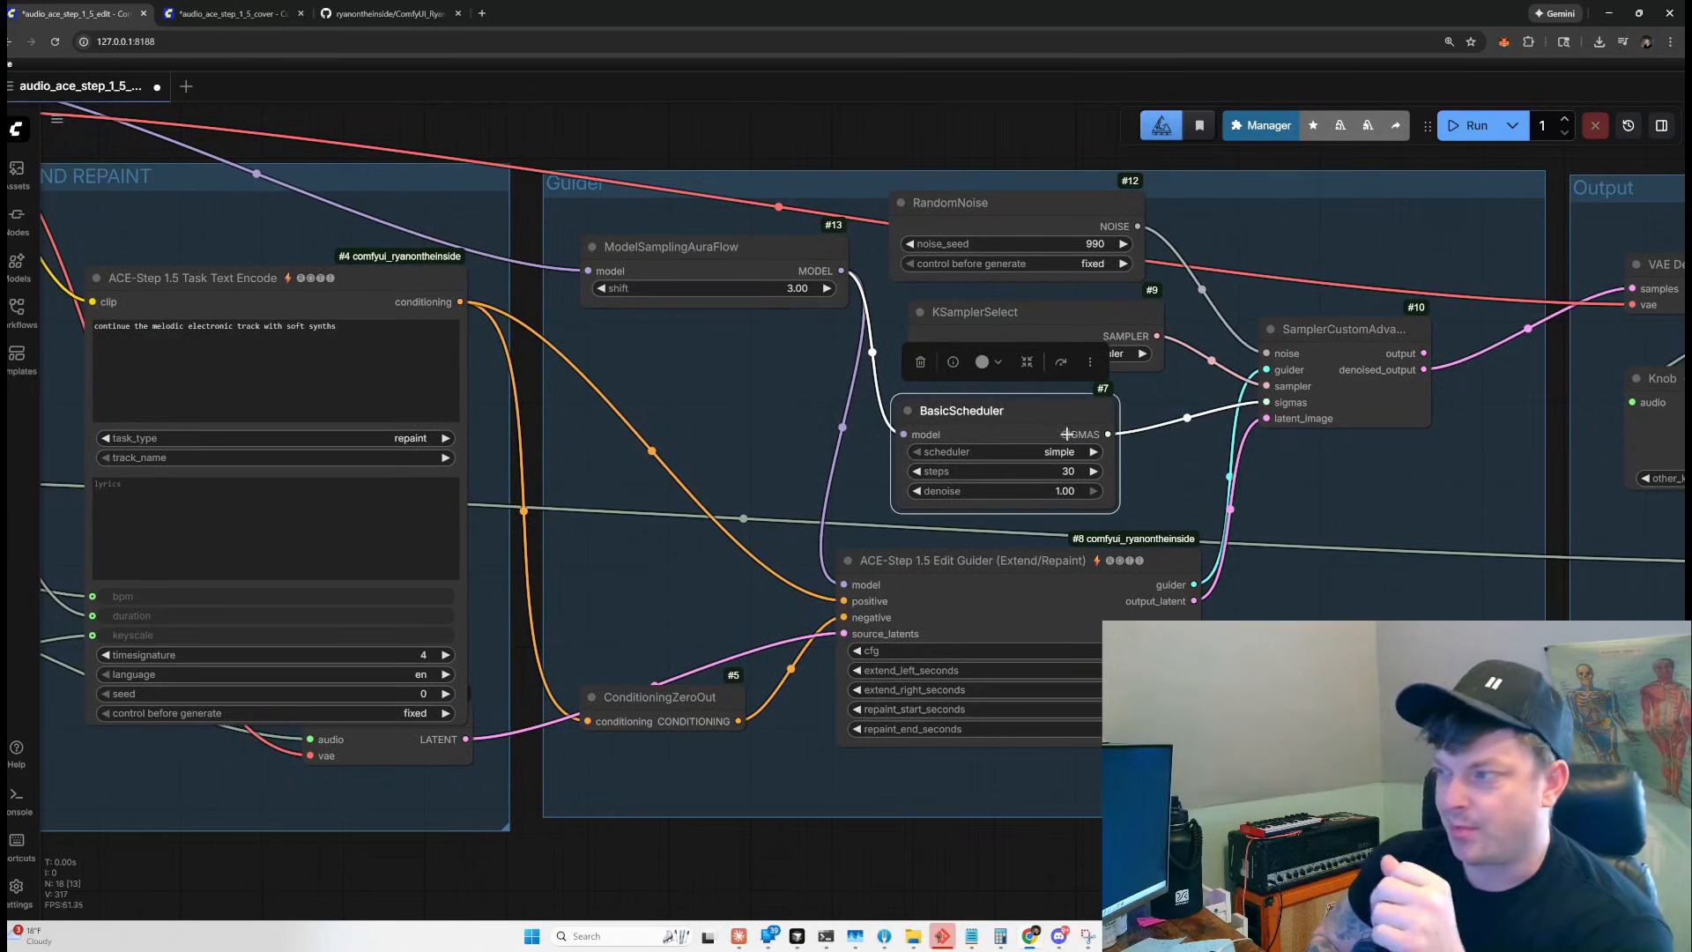
{"action": "left_click", "coordinate": [1054, 368]}
{"action": "left_click", "coordinate": [1050, 393]}
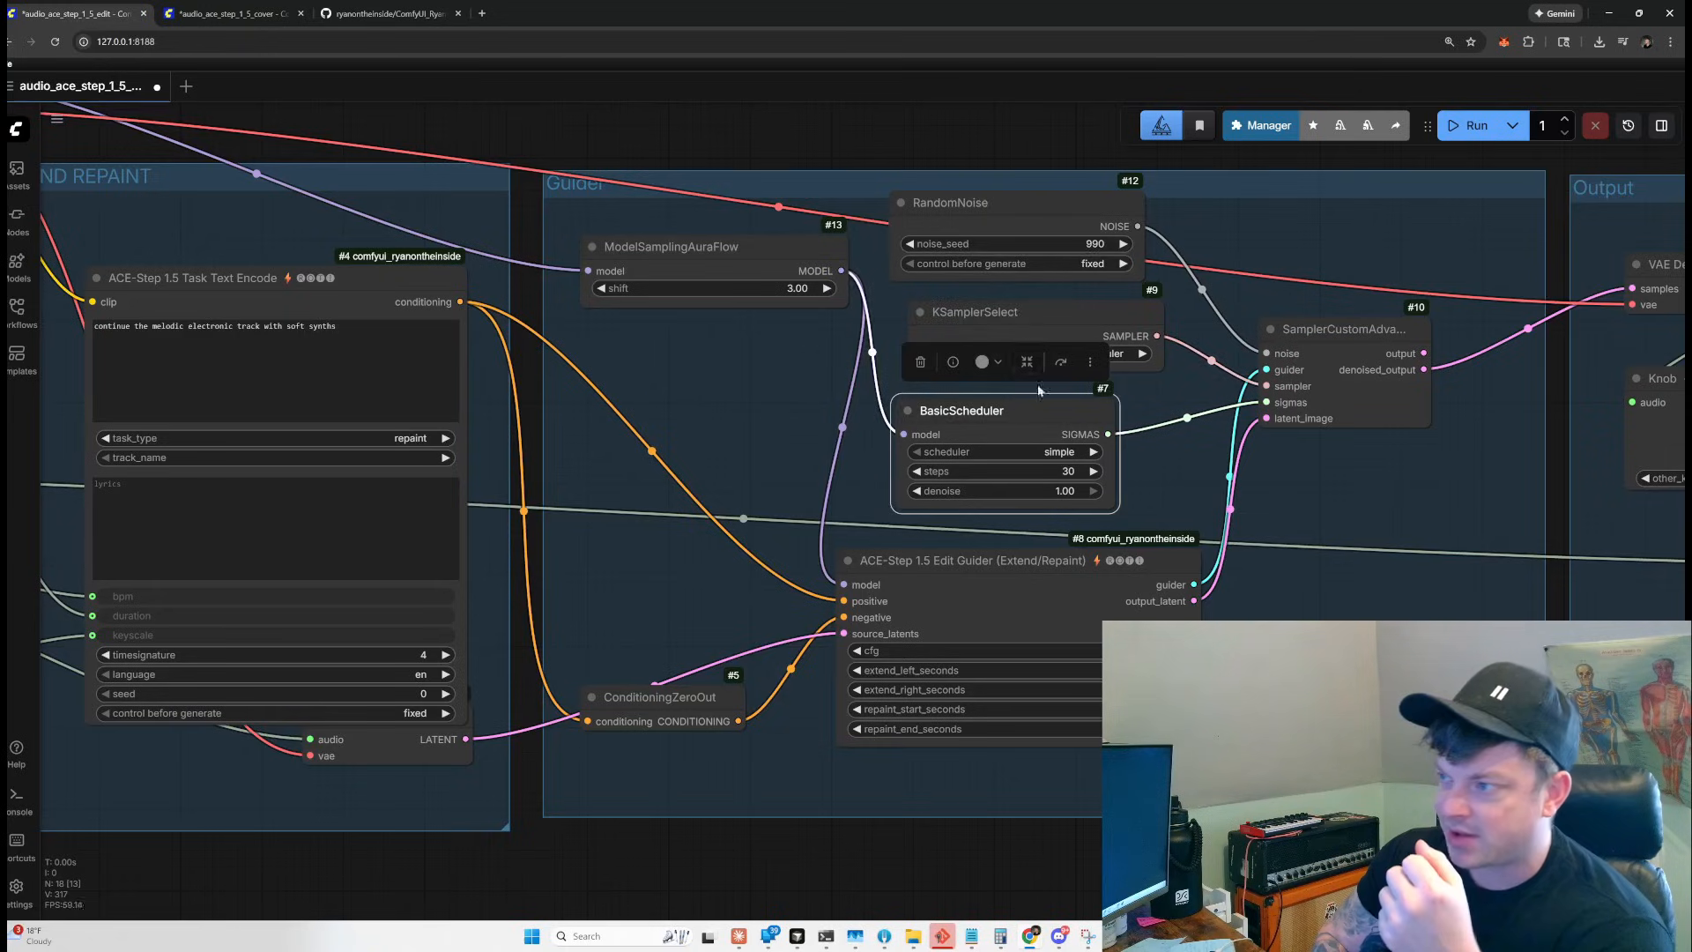
{"action": "left_click", "coordinate": [1019, 319]}
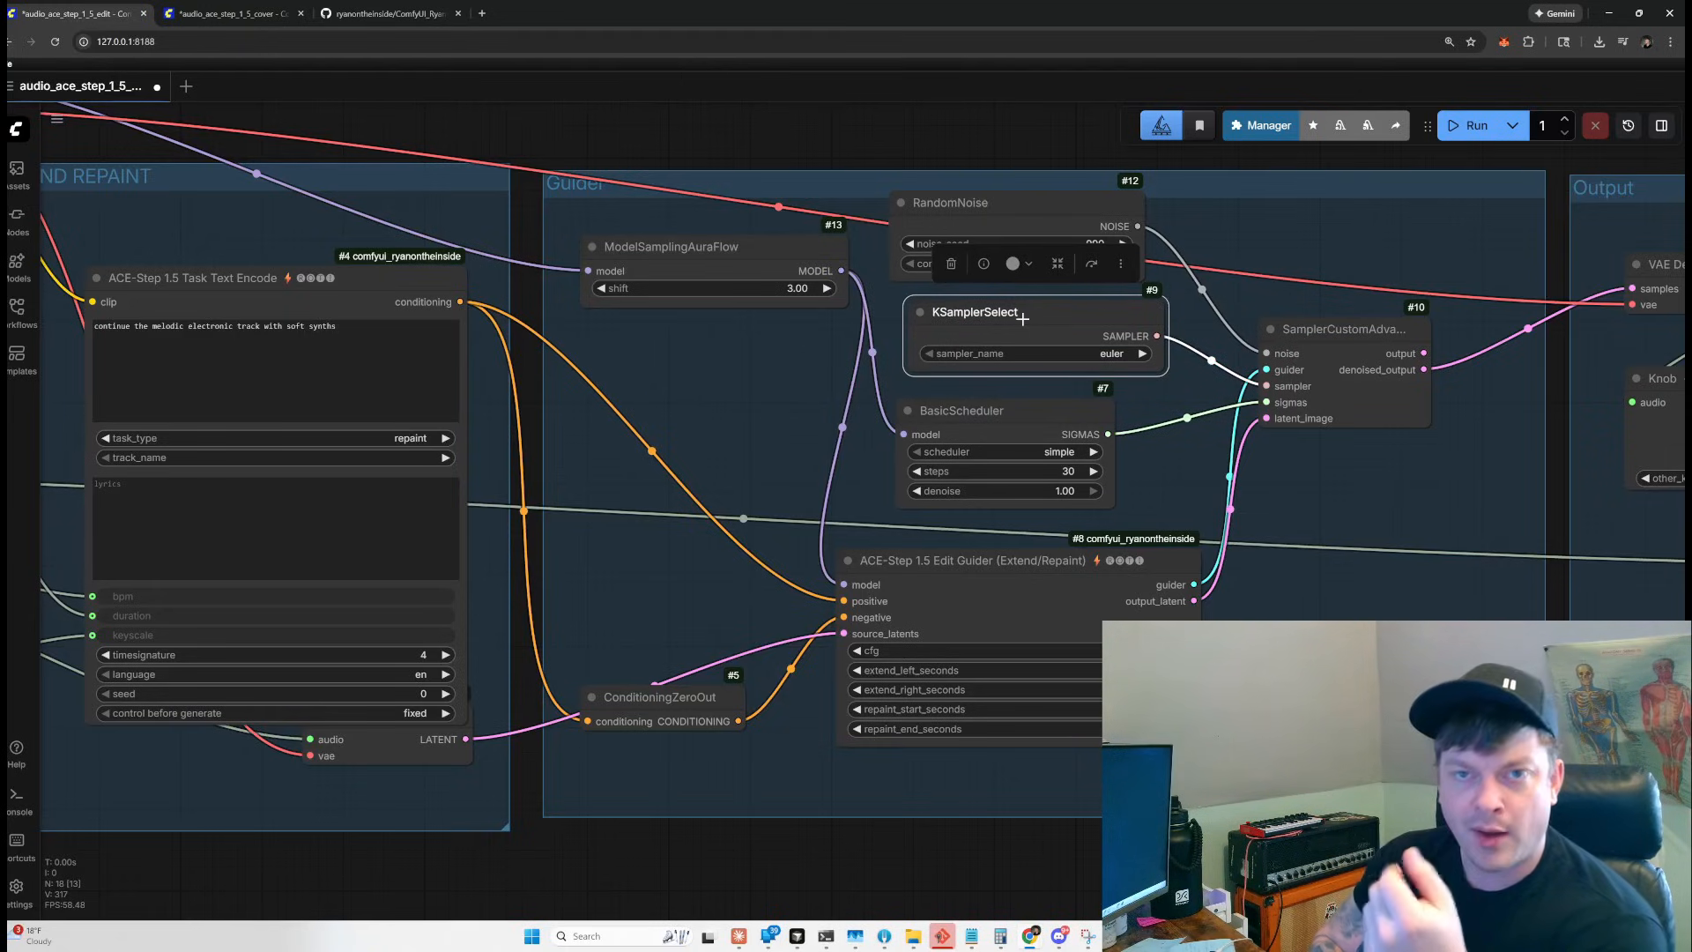
{"action": "left_click", "coordinate": [1077, 357]}
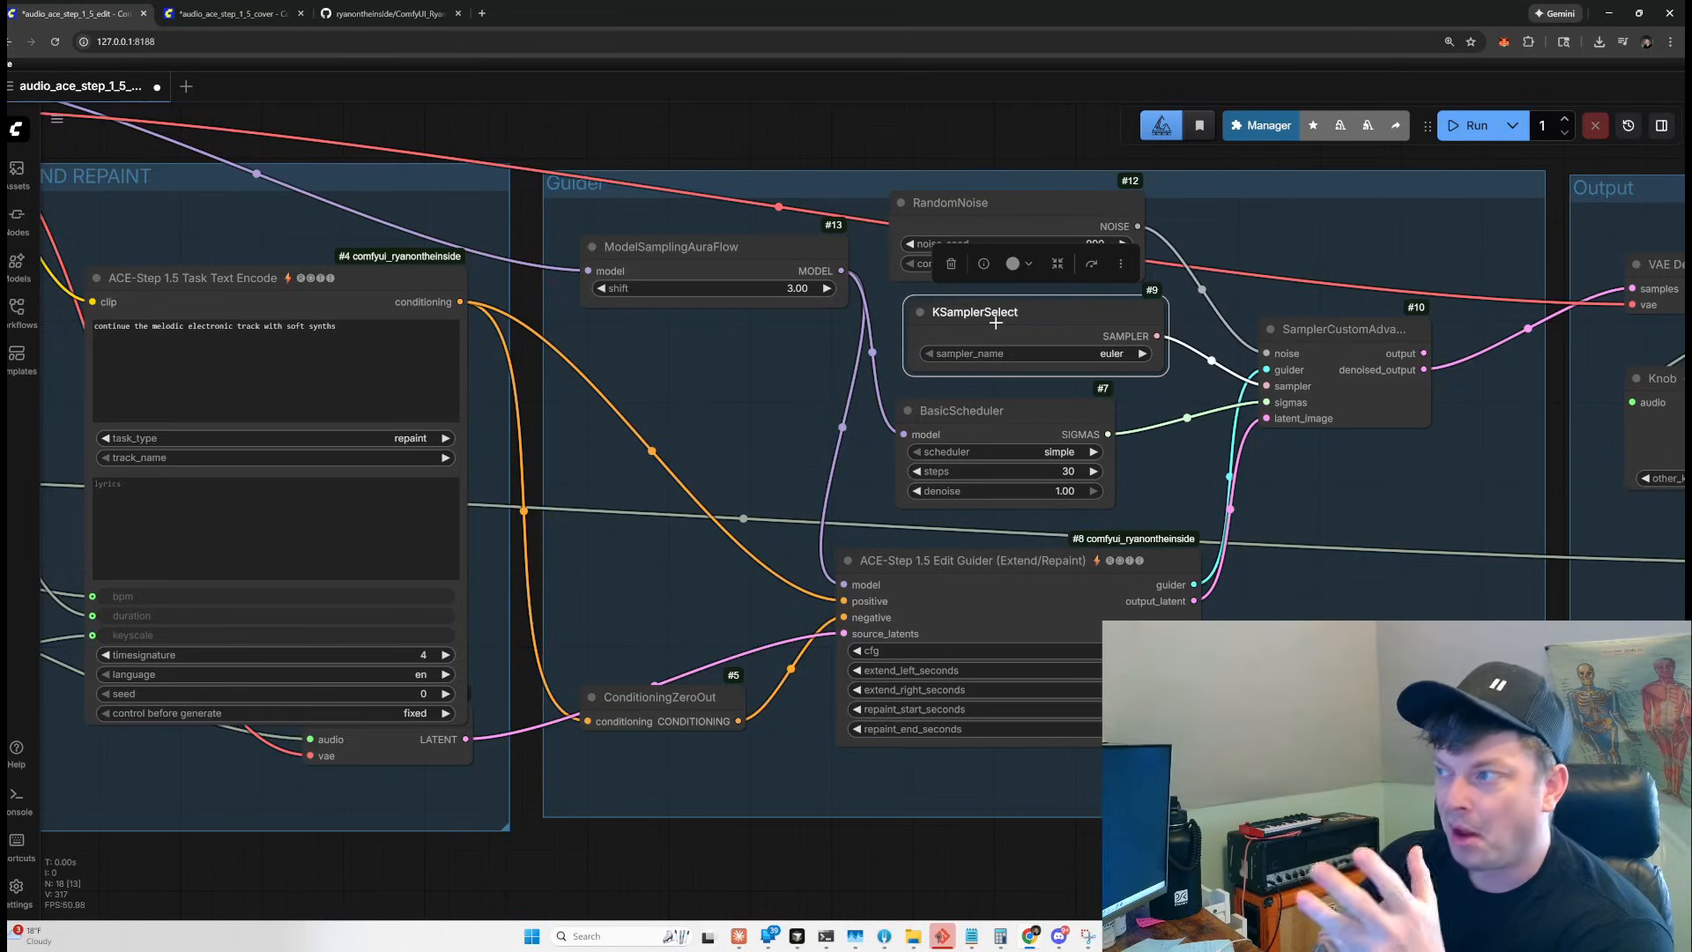
Nudge the VAE Decode Audio node slightly upward in the Output group.
{"action": "scroll", "coordinate": [996, 323], "scroll_direction": "down", "scroll_amount": 3}
{"action": "left_click_drag", "start_coordinate": [1124, 473], "coordinate": [843, 458]}
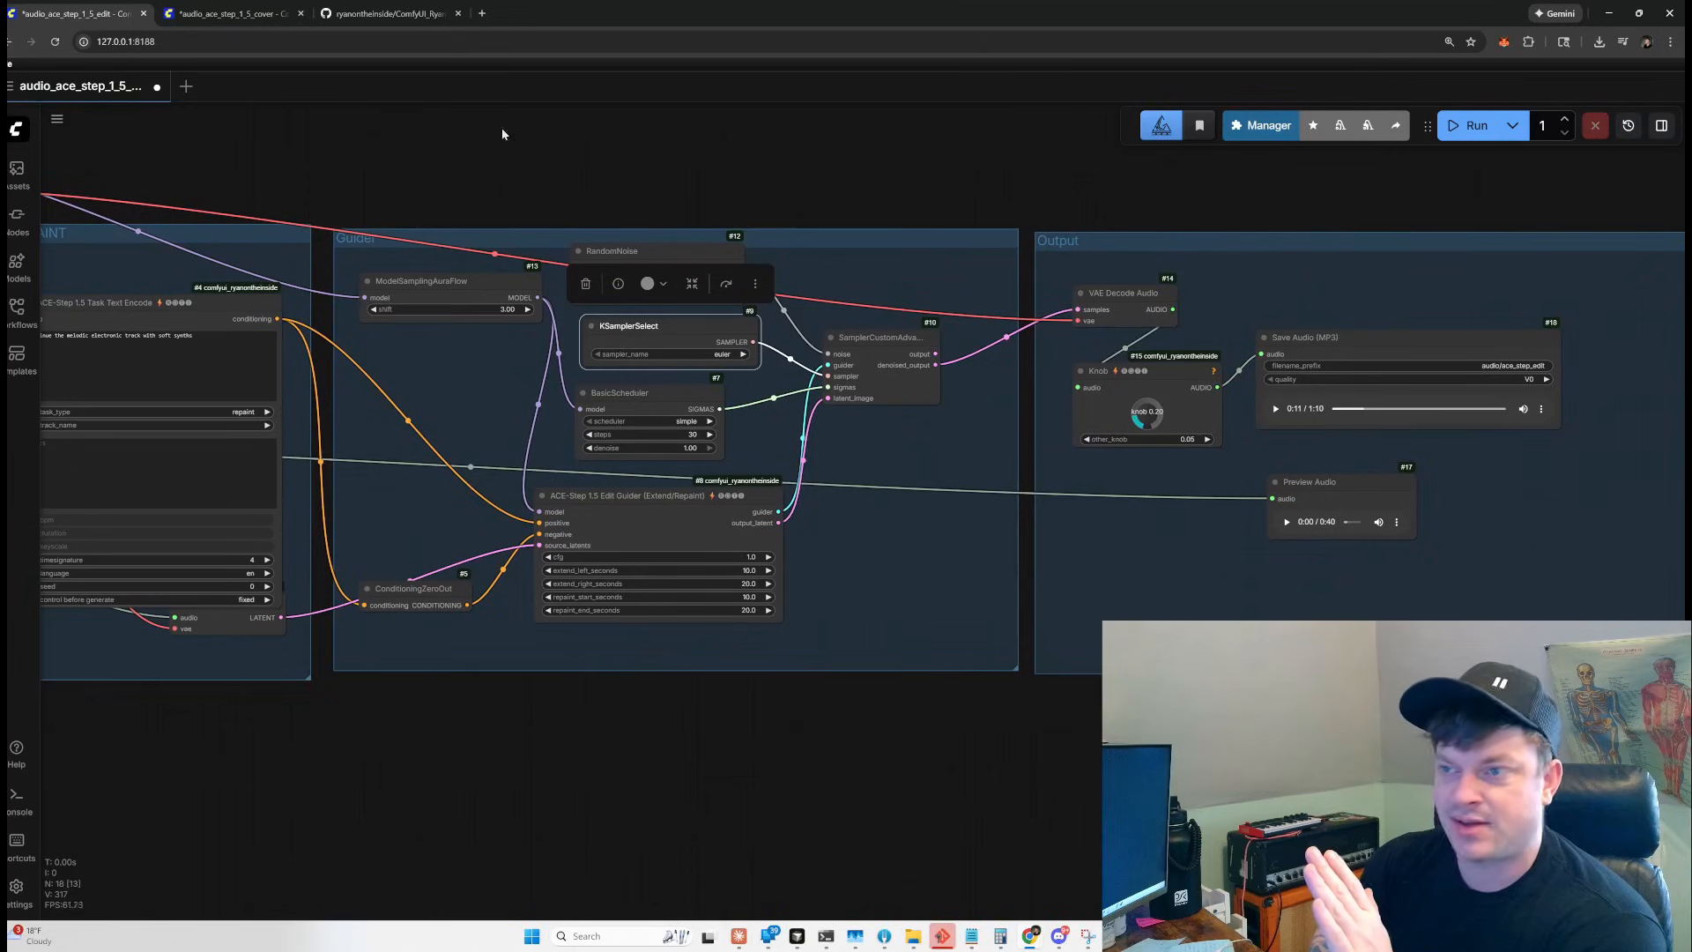
{"action": "left_click_drag", "start_coordinate": [1109, 299], "coordinate": [1106, 288]}
Move the VAE Encode Audio node out from behind the Task Text Encode node, to the lower edge of the EXTEND REPAINT group.
{"action": "left_click_drag", "start_coordinate": [348, 705], "coordinate": [790, 644]}
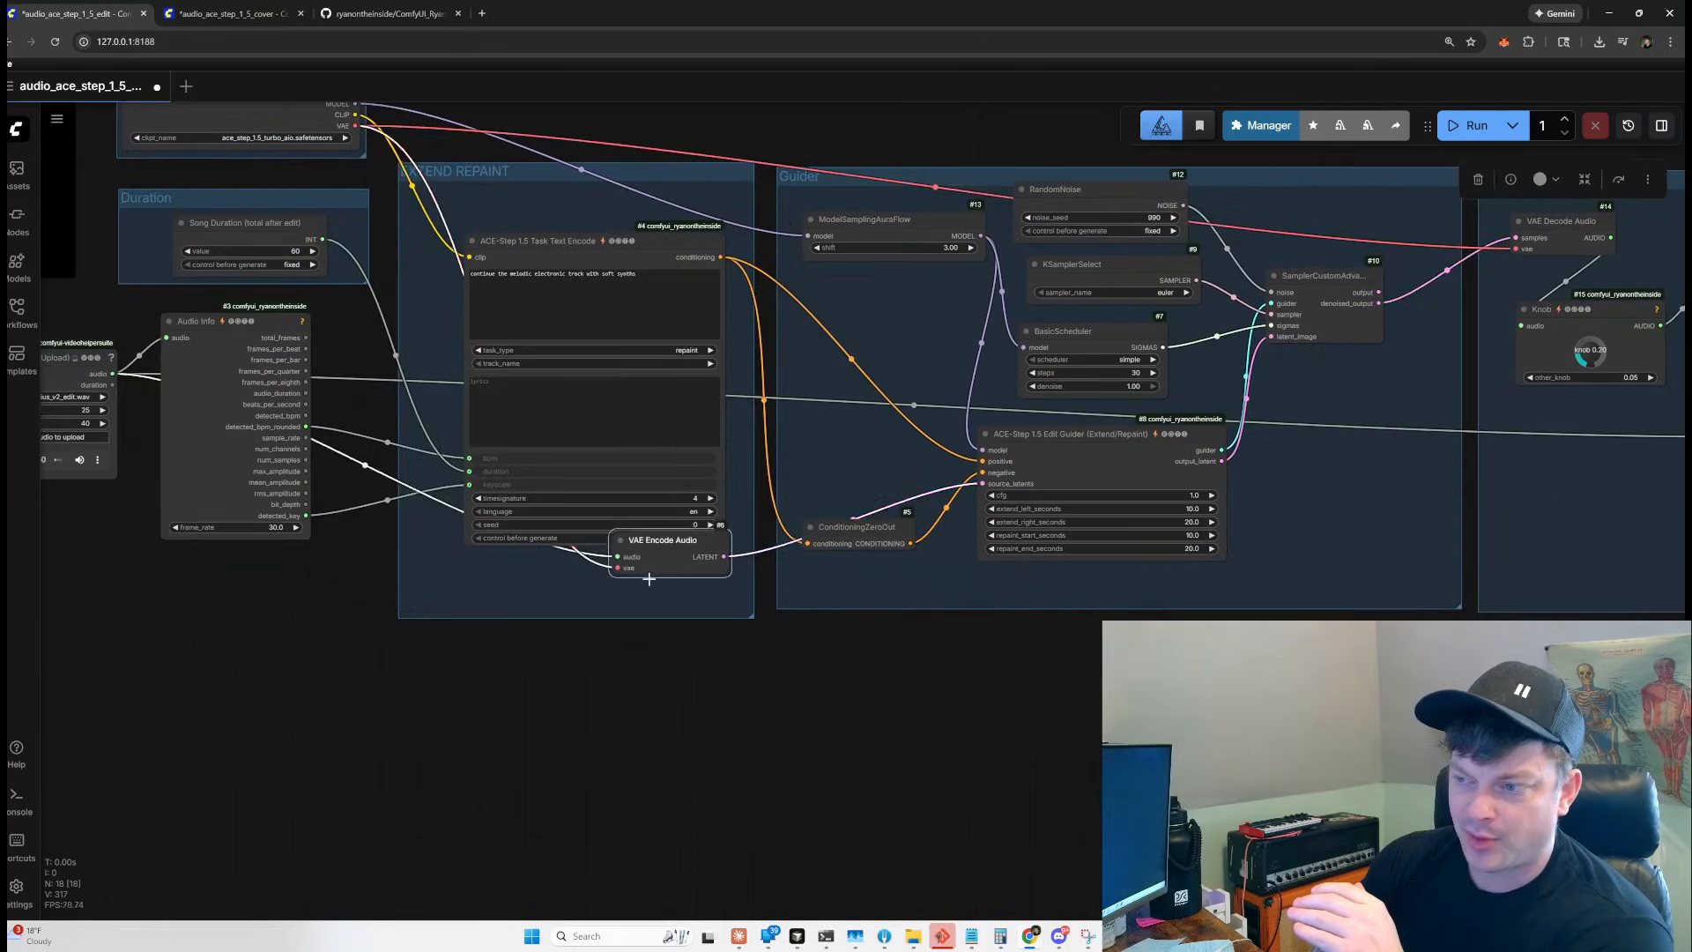
{"action": "left_click", "coordinate": [600, 602]}
{"action": "left_click_drag", "start_coordinate": [601, 602], "coordinate": [559, 611]}
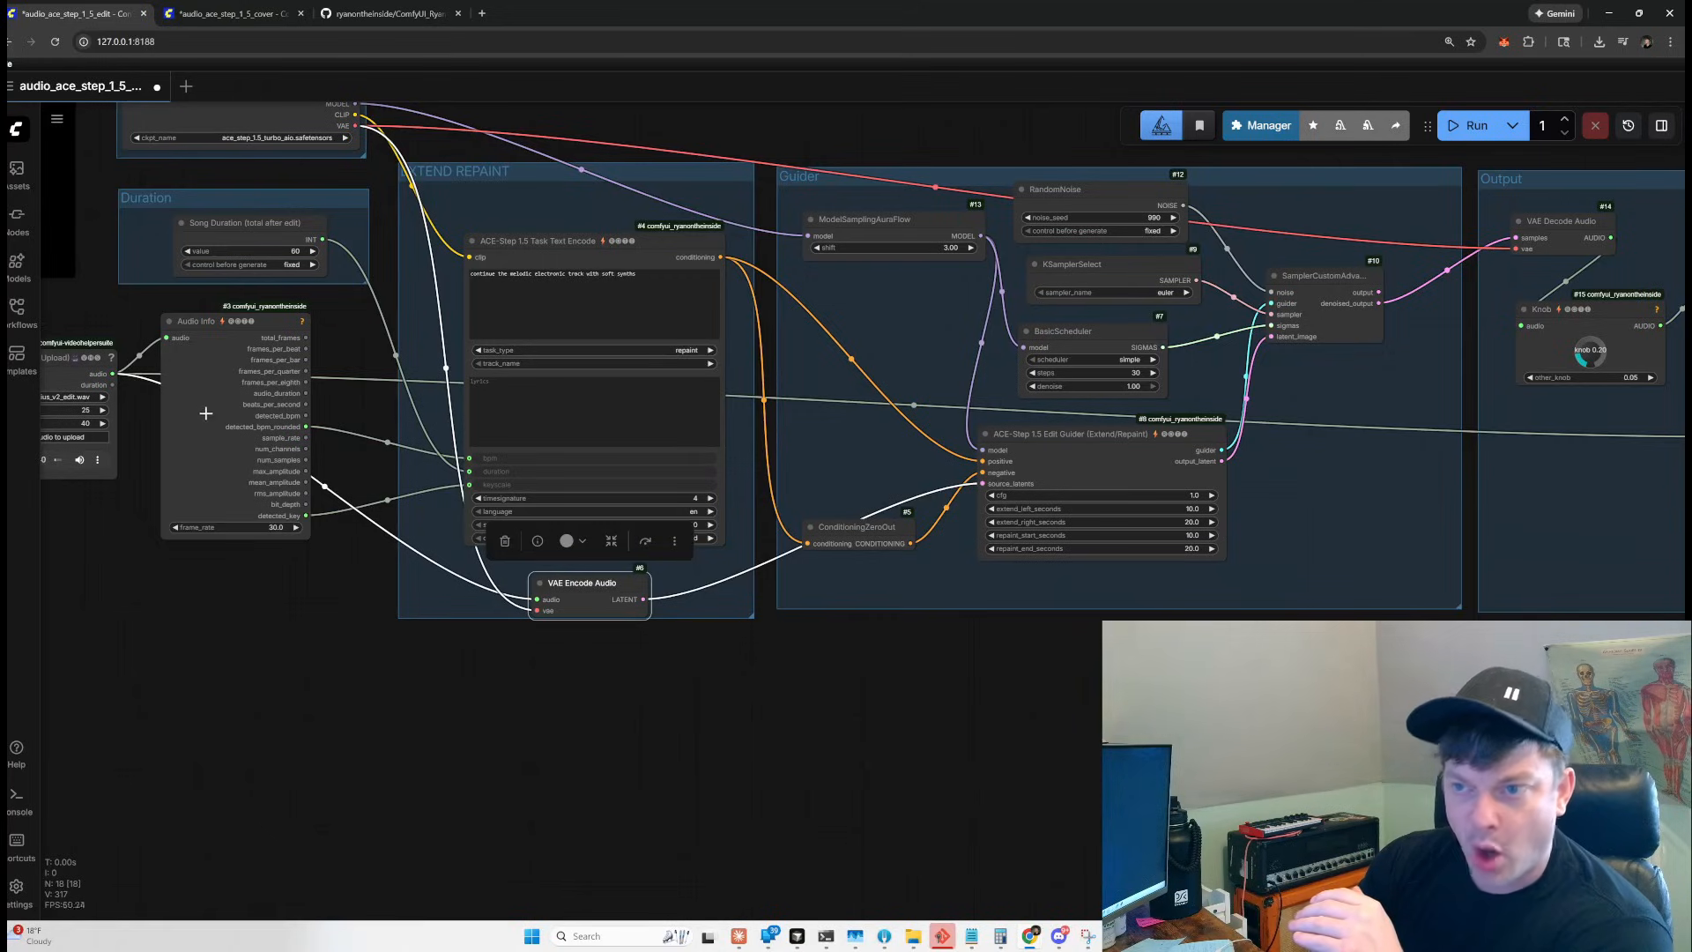
Nudge the VAE Encode Audio, VAE Decode Audio and Knob nodes into slightly neater positions in their groups.
{"action": "left_click_drag", "start_coordinate": [587, 584], "coordinate": [588, 582]}
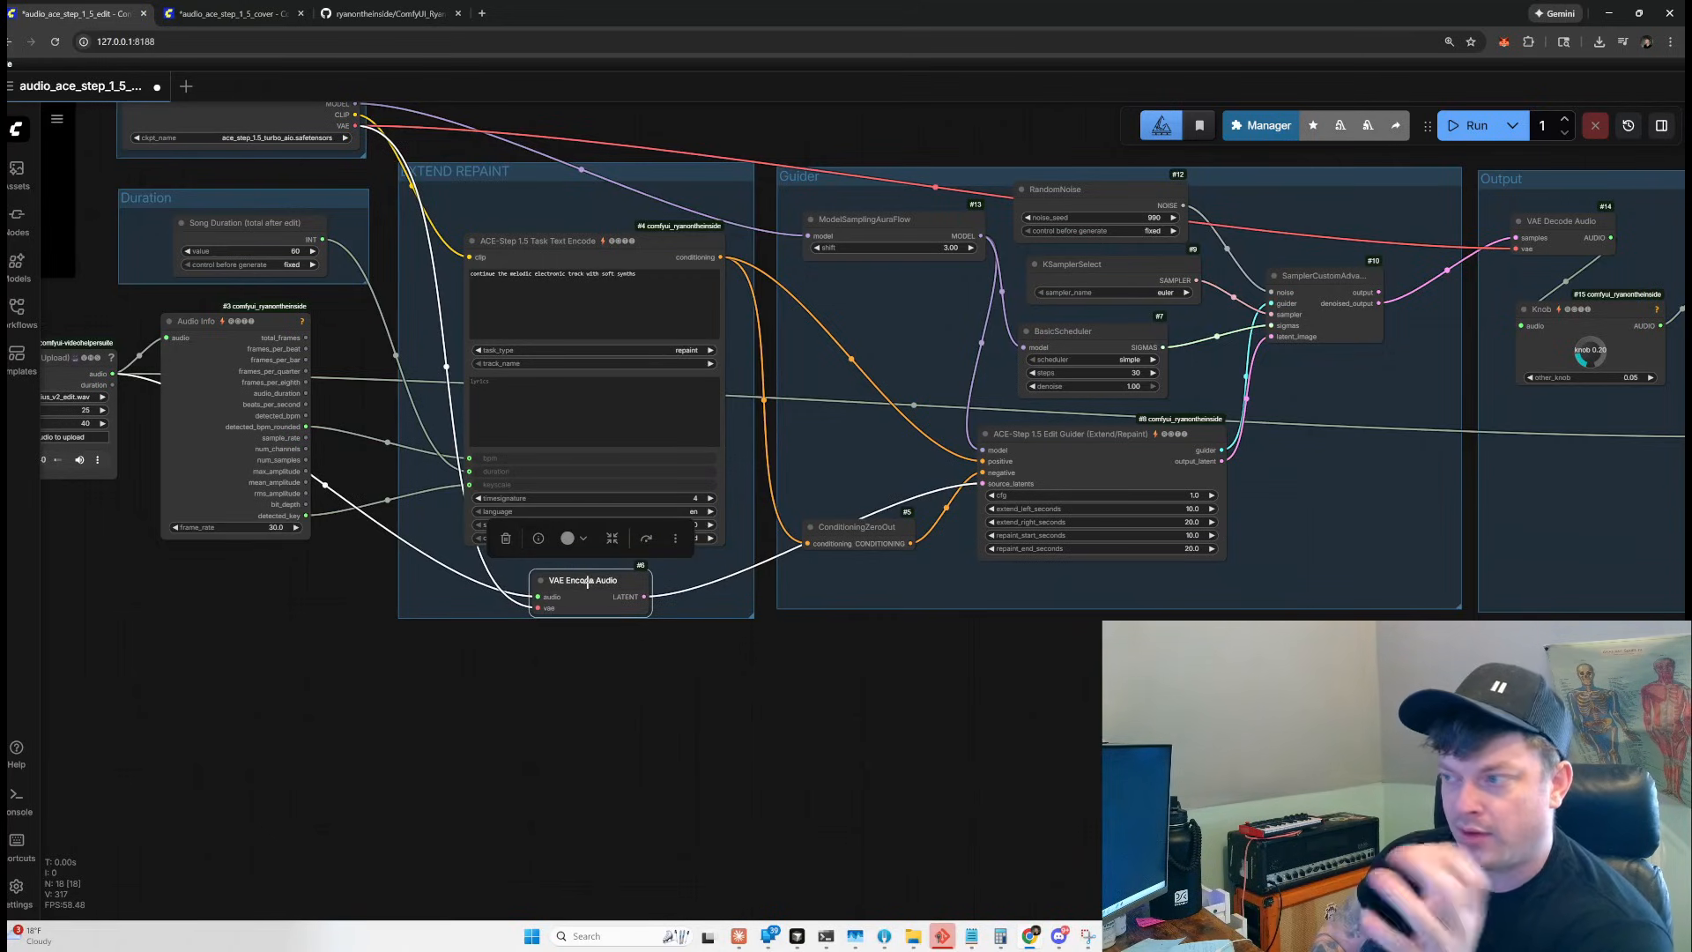
{"action": "left_click_drag", "start_coordinate": [827, 591], "coordinate": [74, 667]}
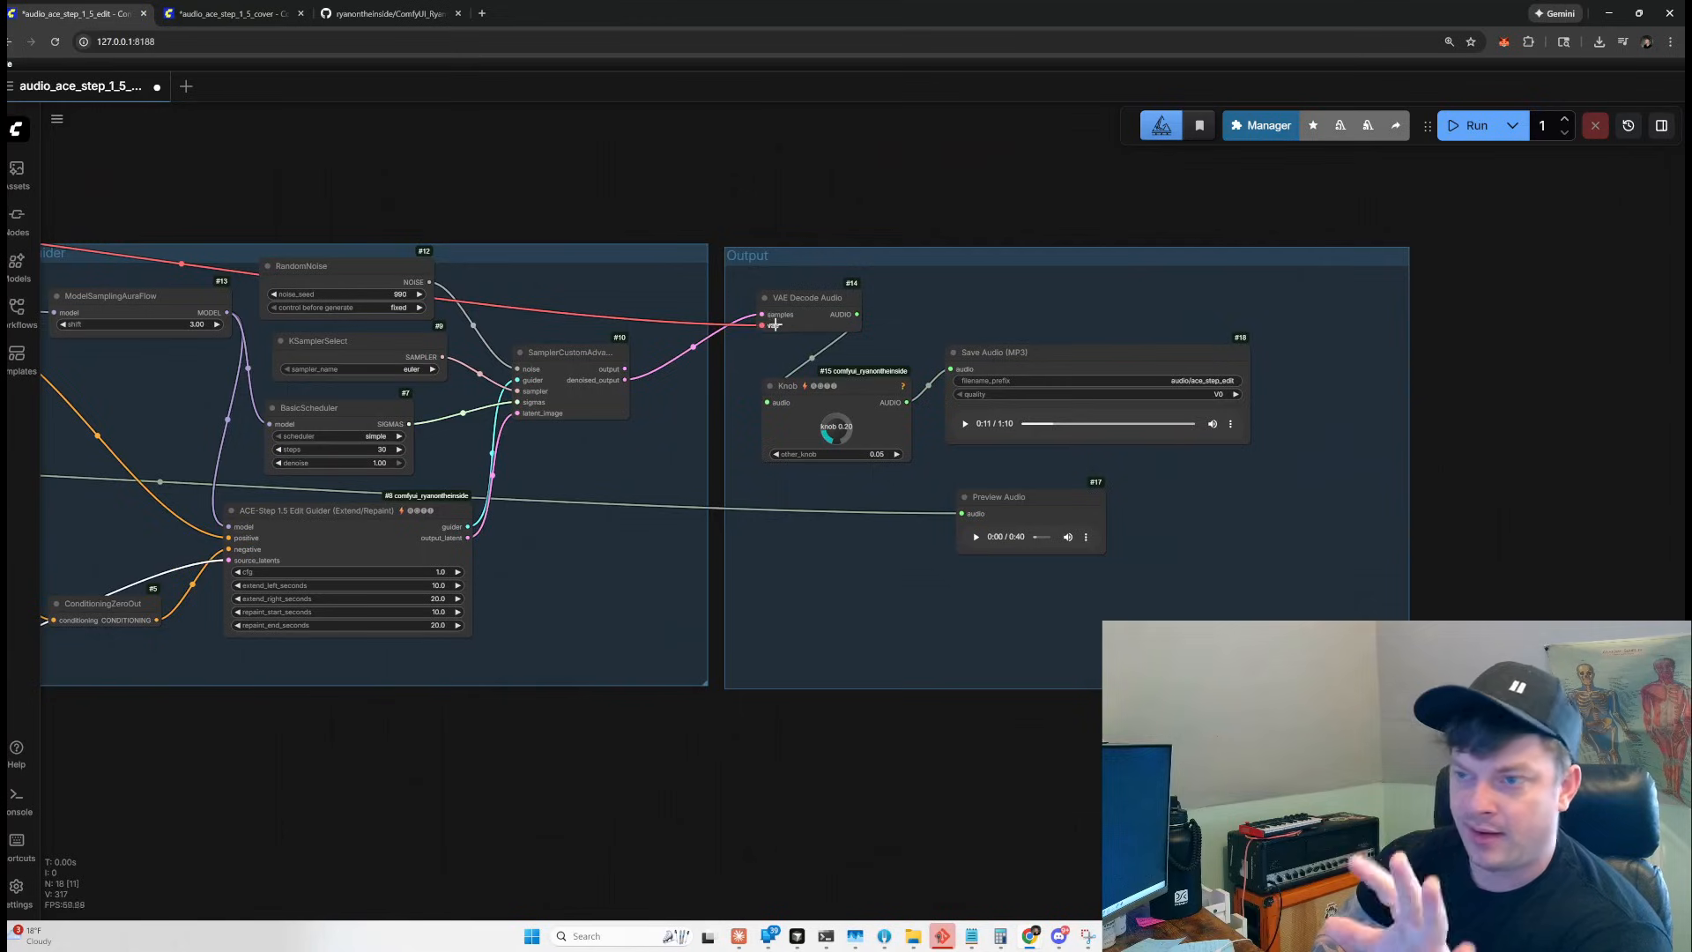
{"action": "left_click_drag", "start_coordinate": [779, 332], "coordinate": [770, 334]}
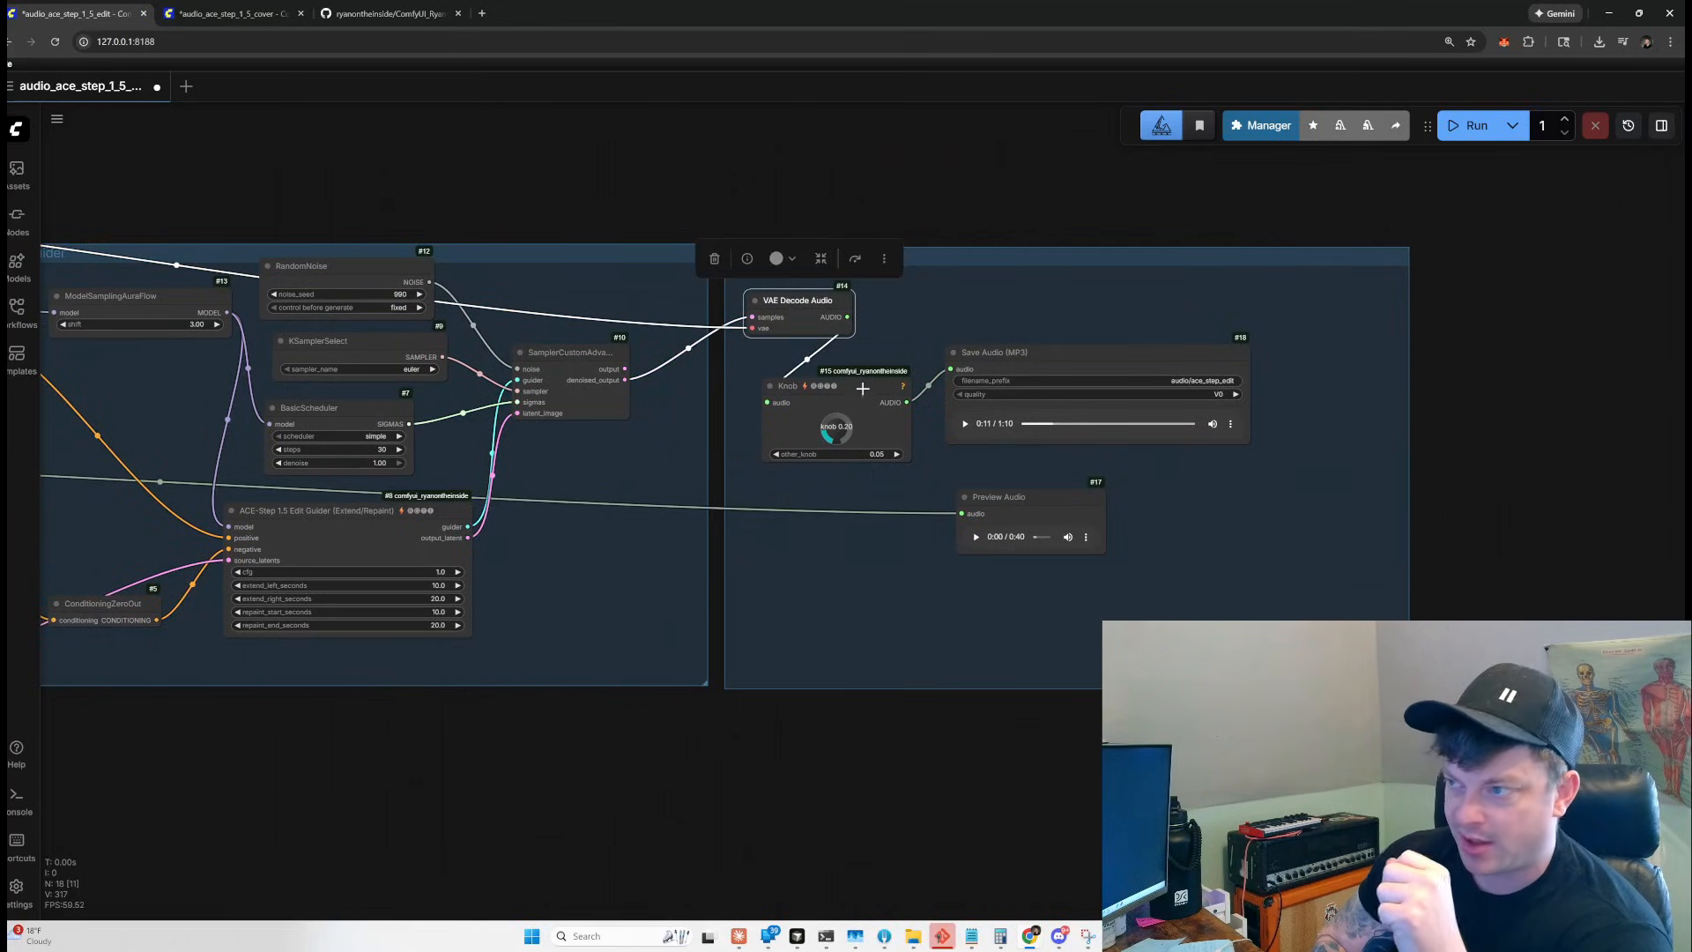
{"action": "left_click_drag", "start_coordinate": [869, 395], "coordinate": [878, 382]}
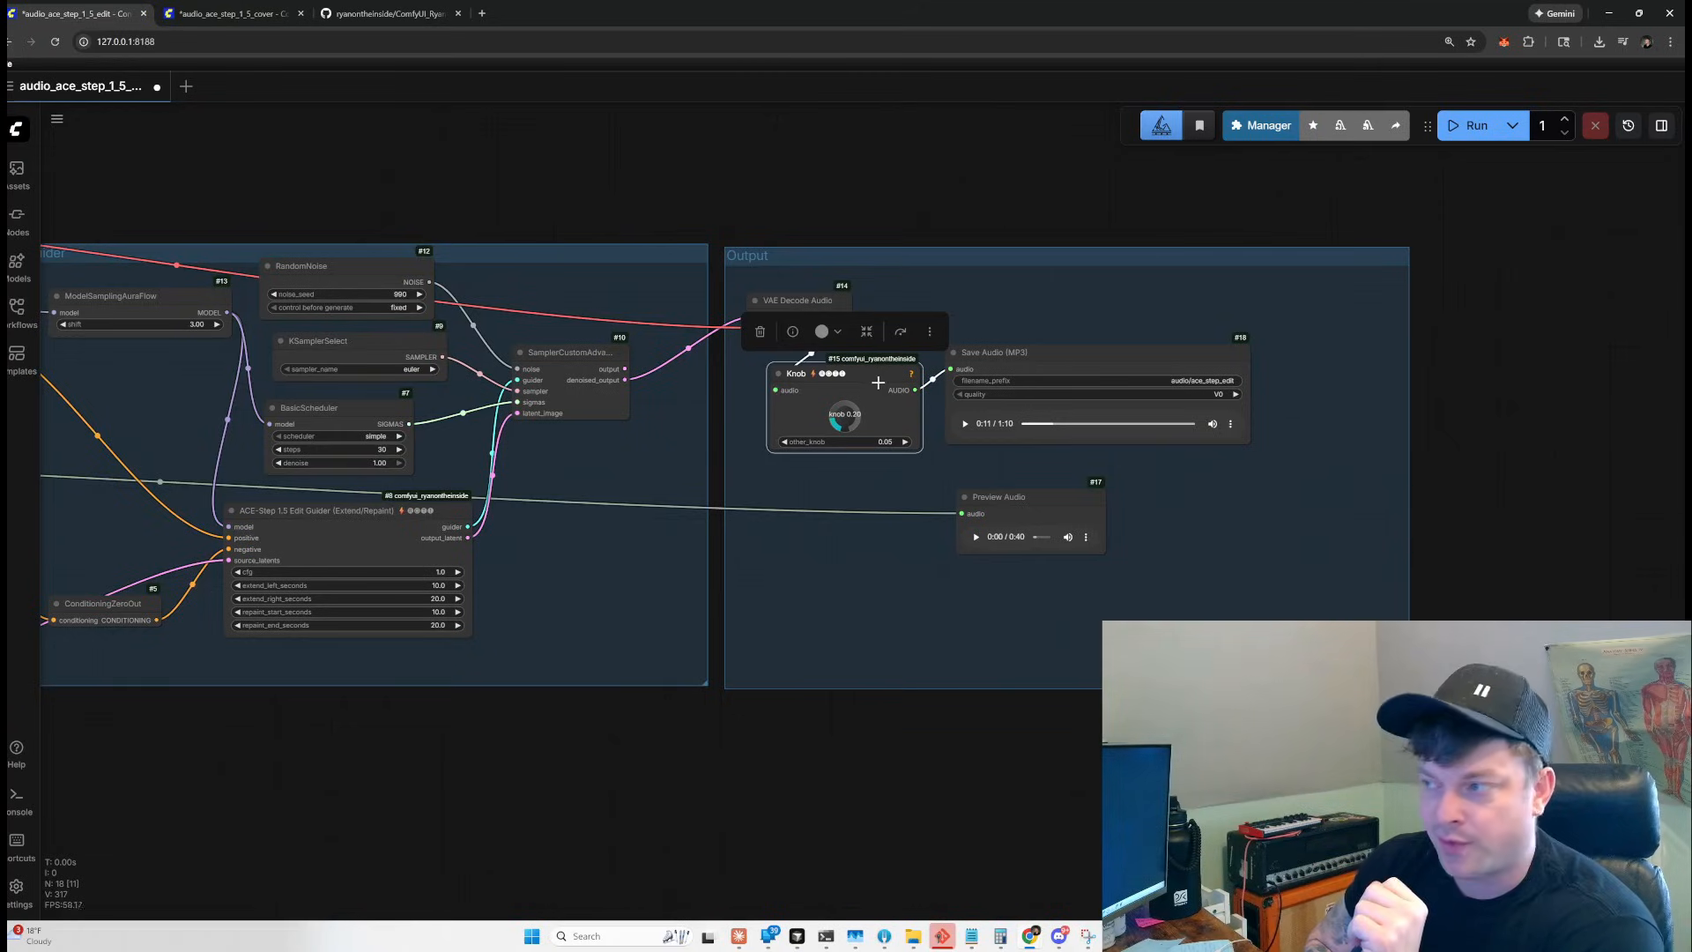
Play the first seconds of the source clip in the Preview Audio node, pause it and rewind it to the start.
{"action": "left_click", "coordinate": [1002, 432]}
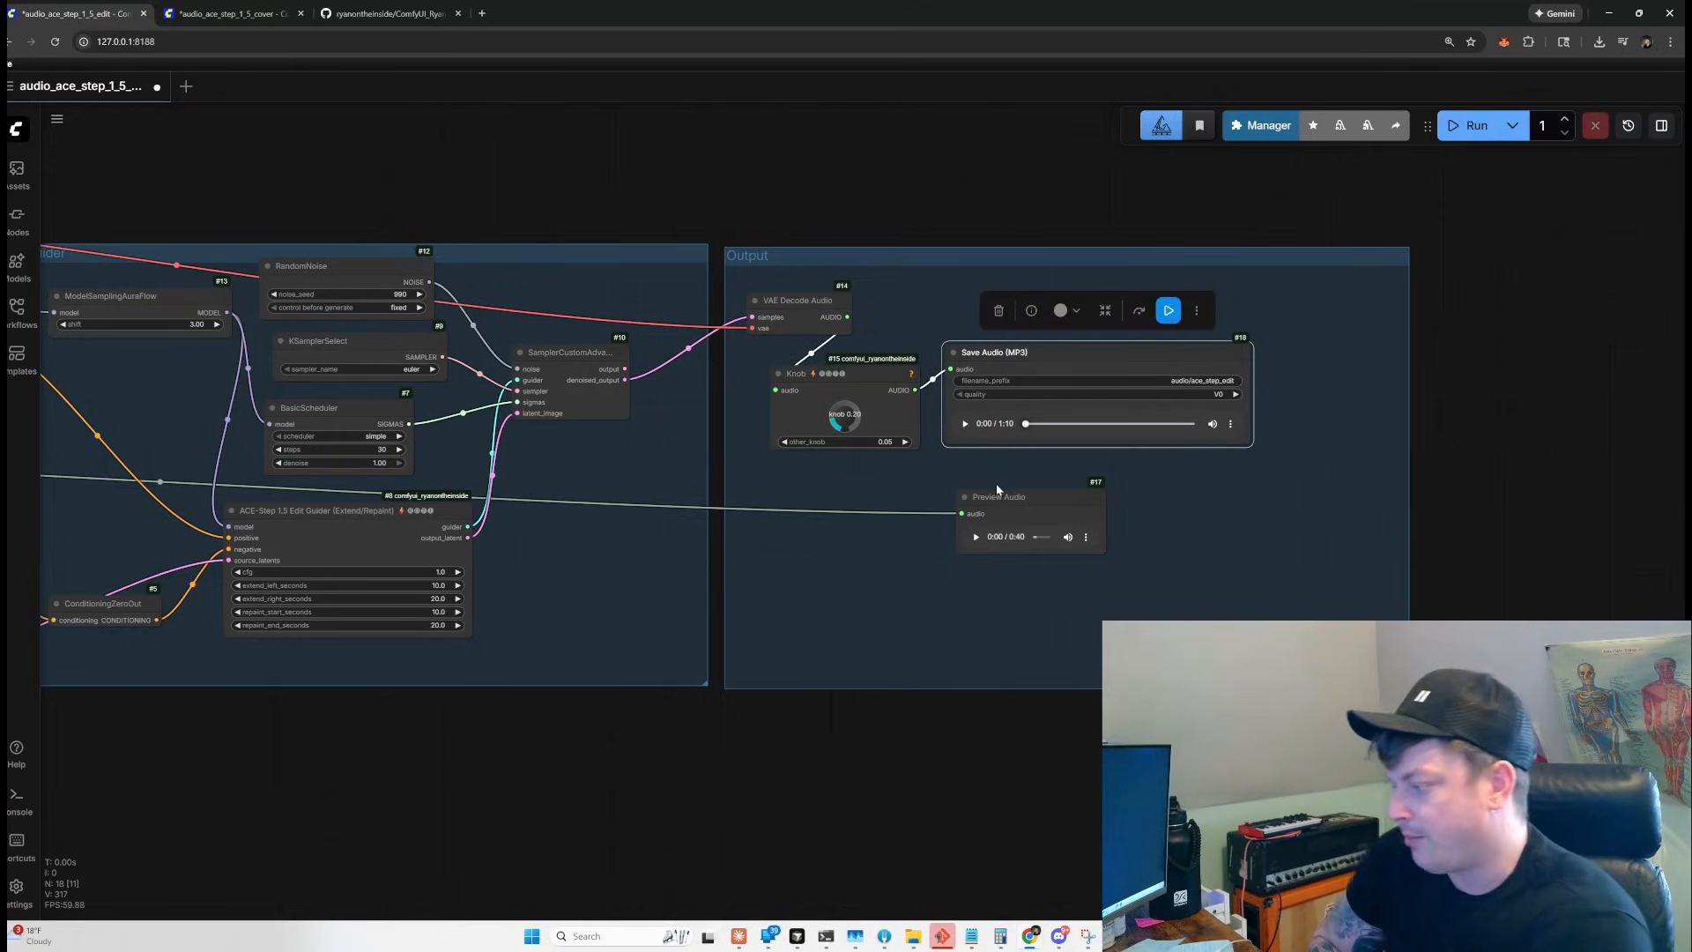
{"action": "left_click", "coordinate": [975, 539]}
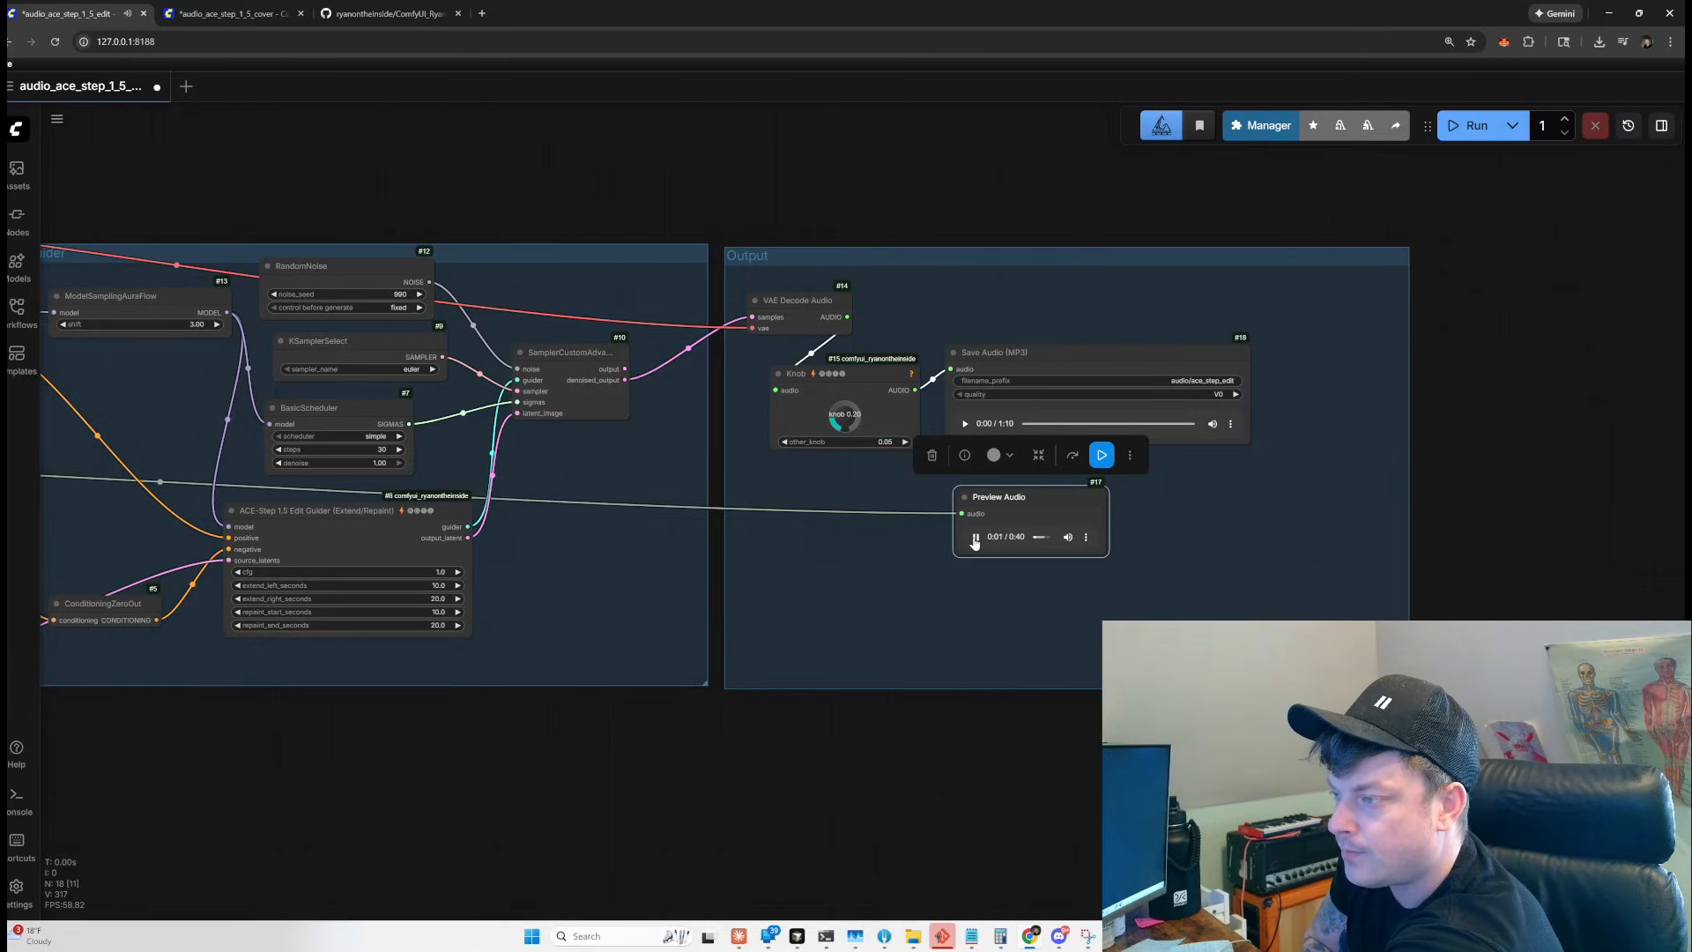
{"action": "left_click", "coordinate": [974, 540]}
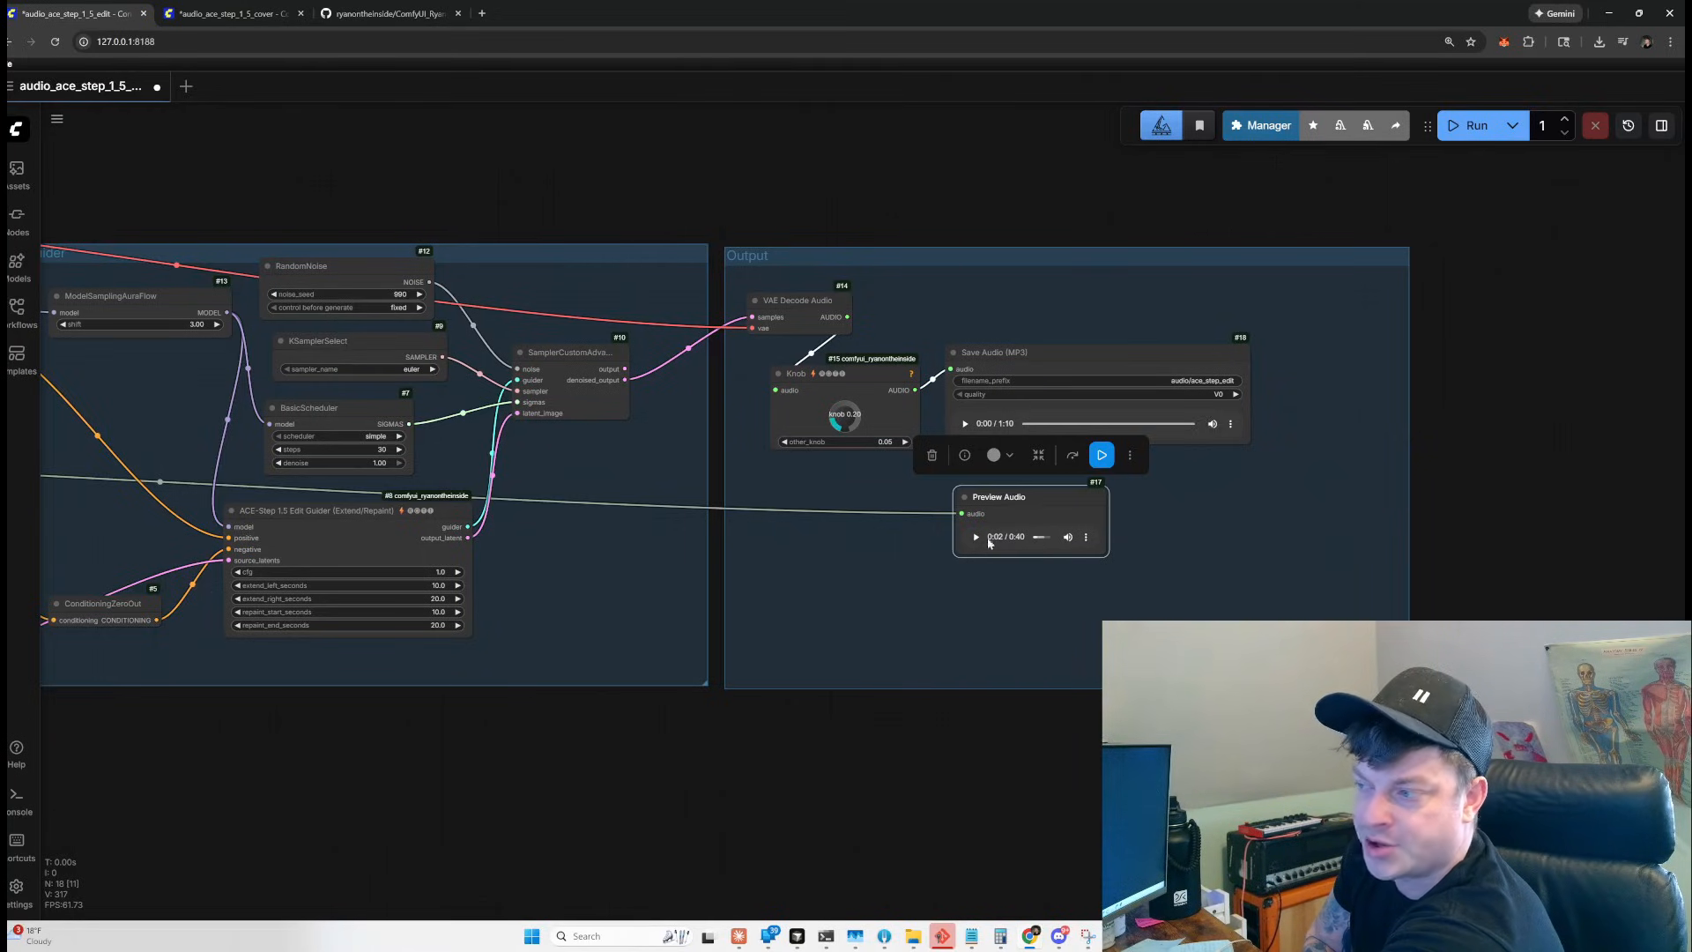
{"action": "left_click", "coordinate": [1047, 539]}
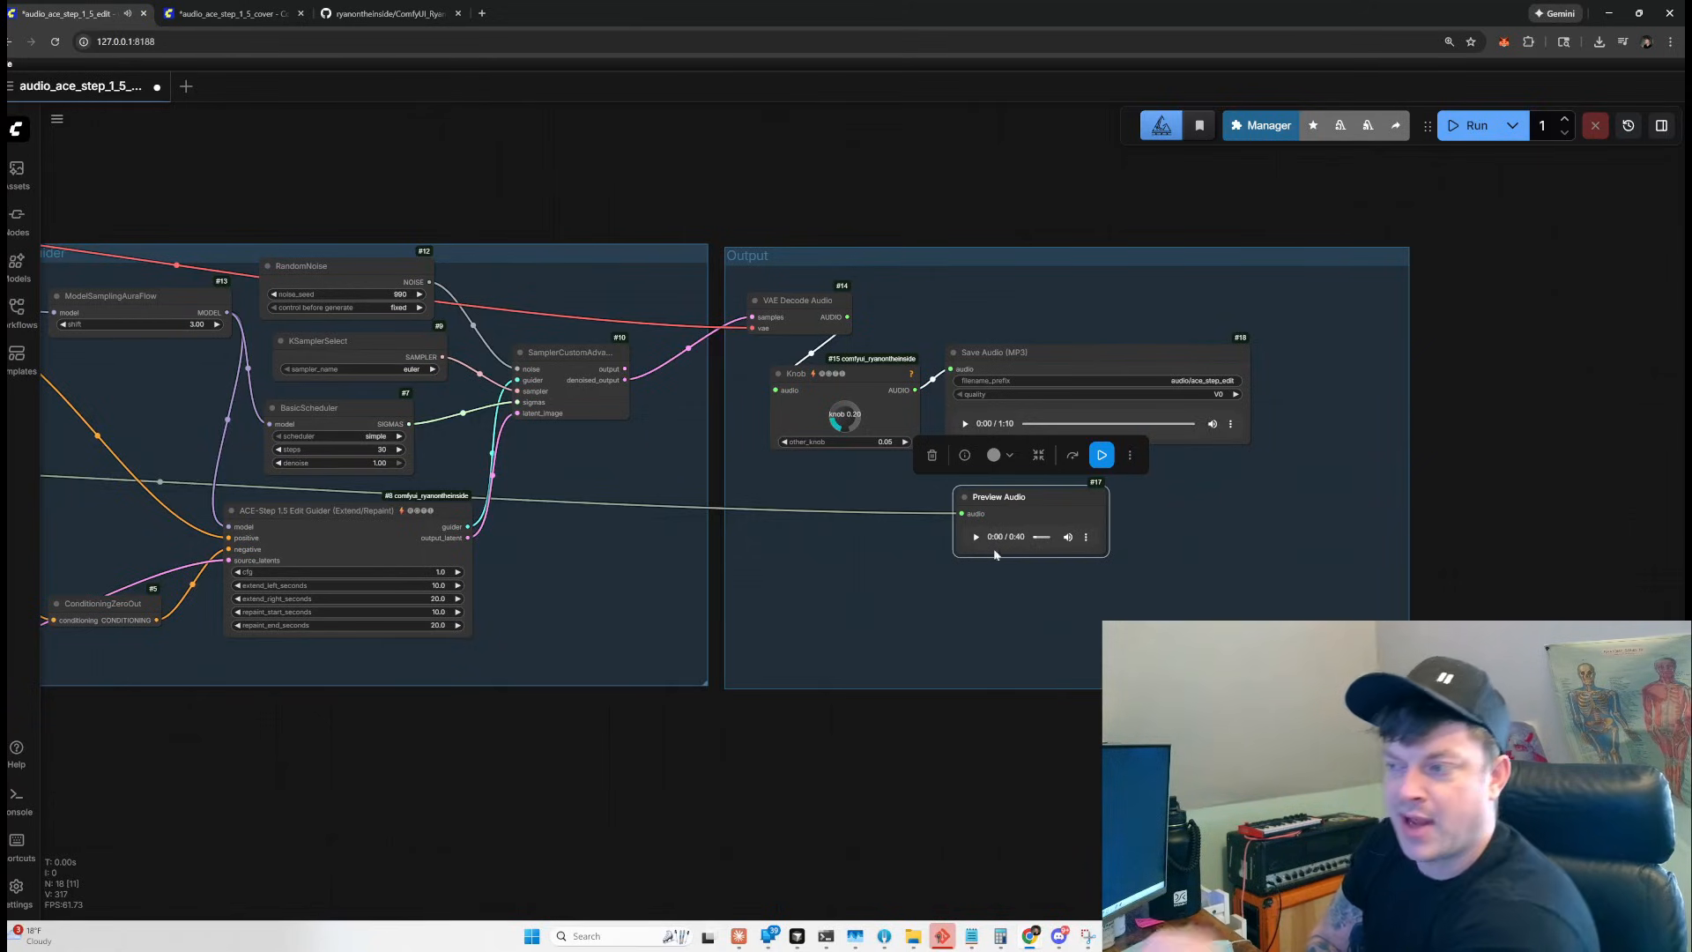
Listen to the opening of the edited result in Save Audio (MP3), pause it and cue it at 0:17.
{"action": "left_click", "coordinate": [967, 424]}
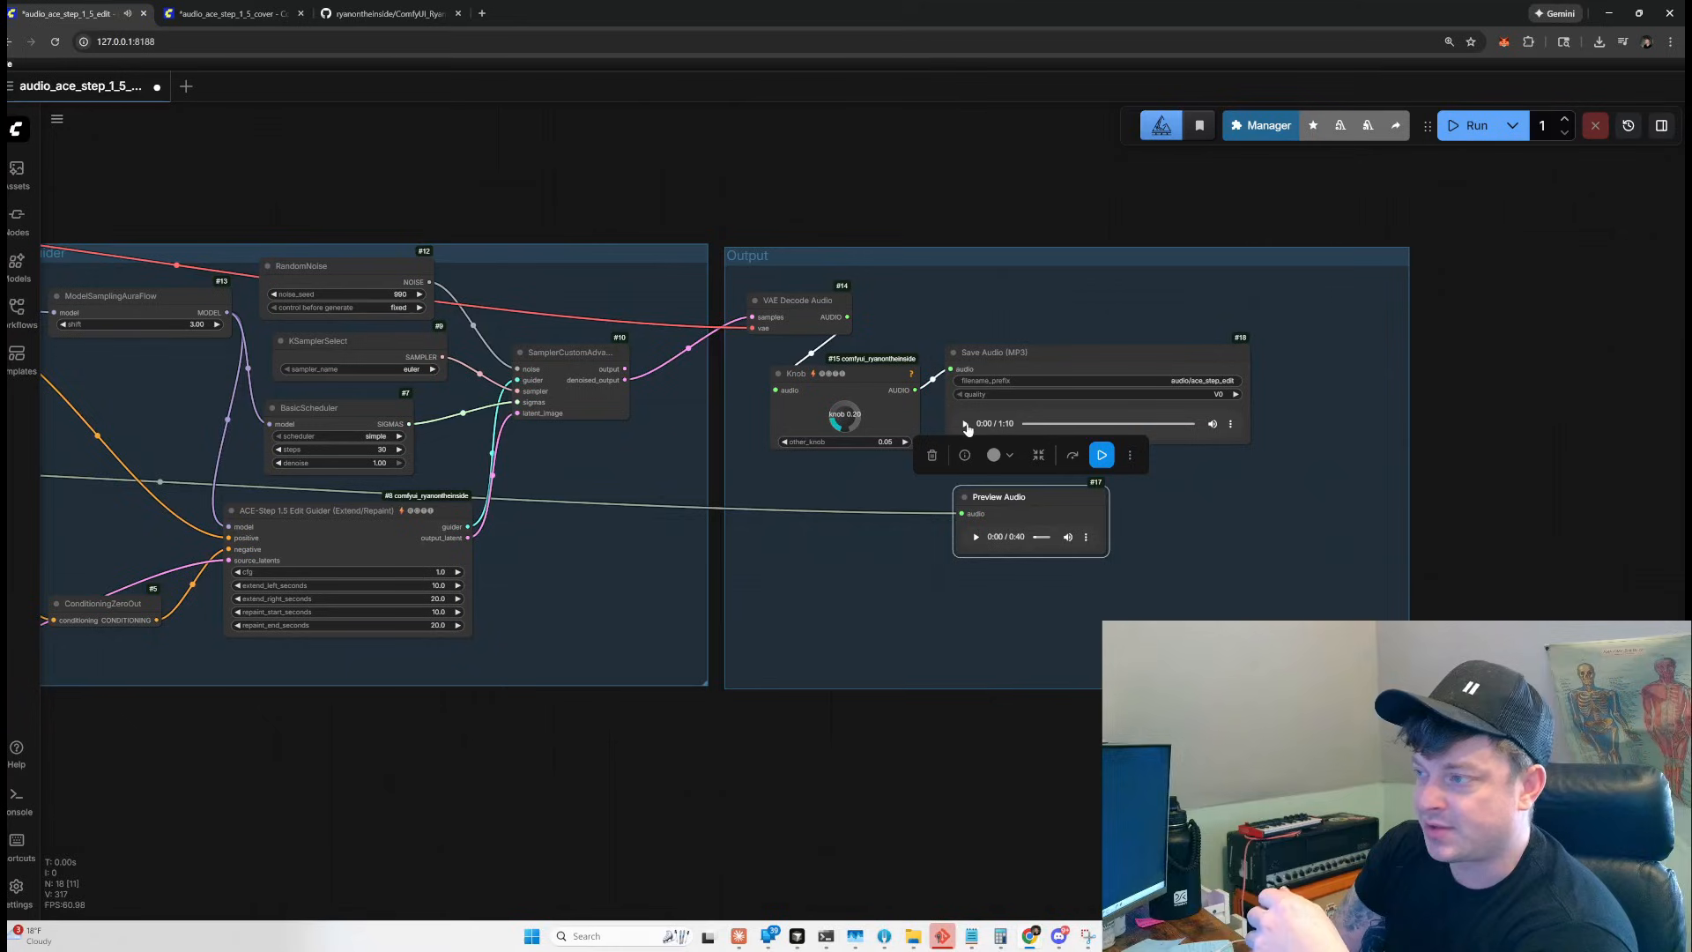
{"action": "left_click", "coordinate": [977, 438]}
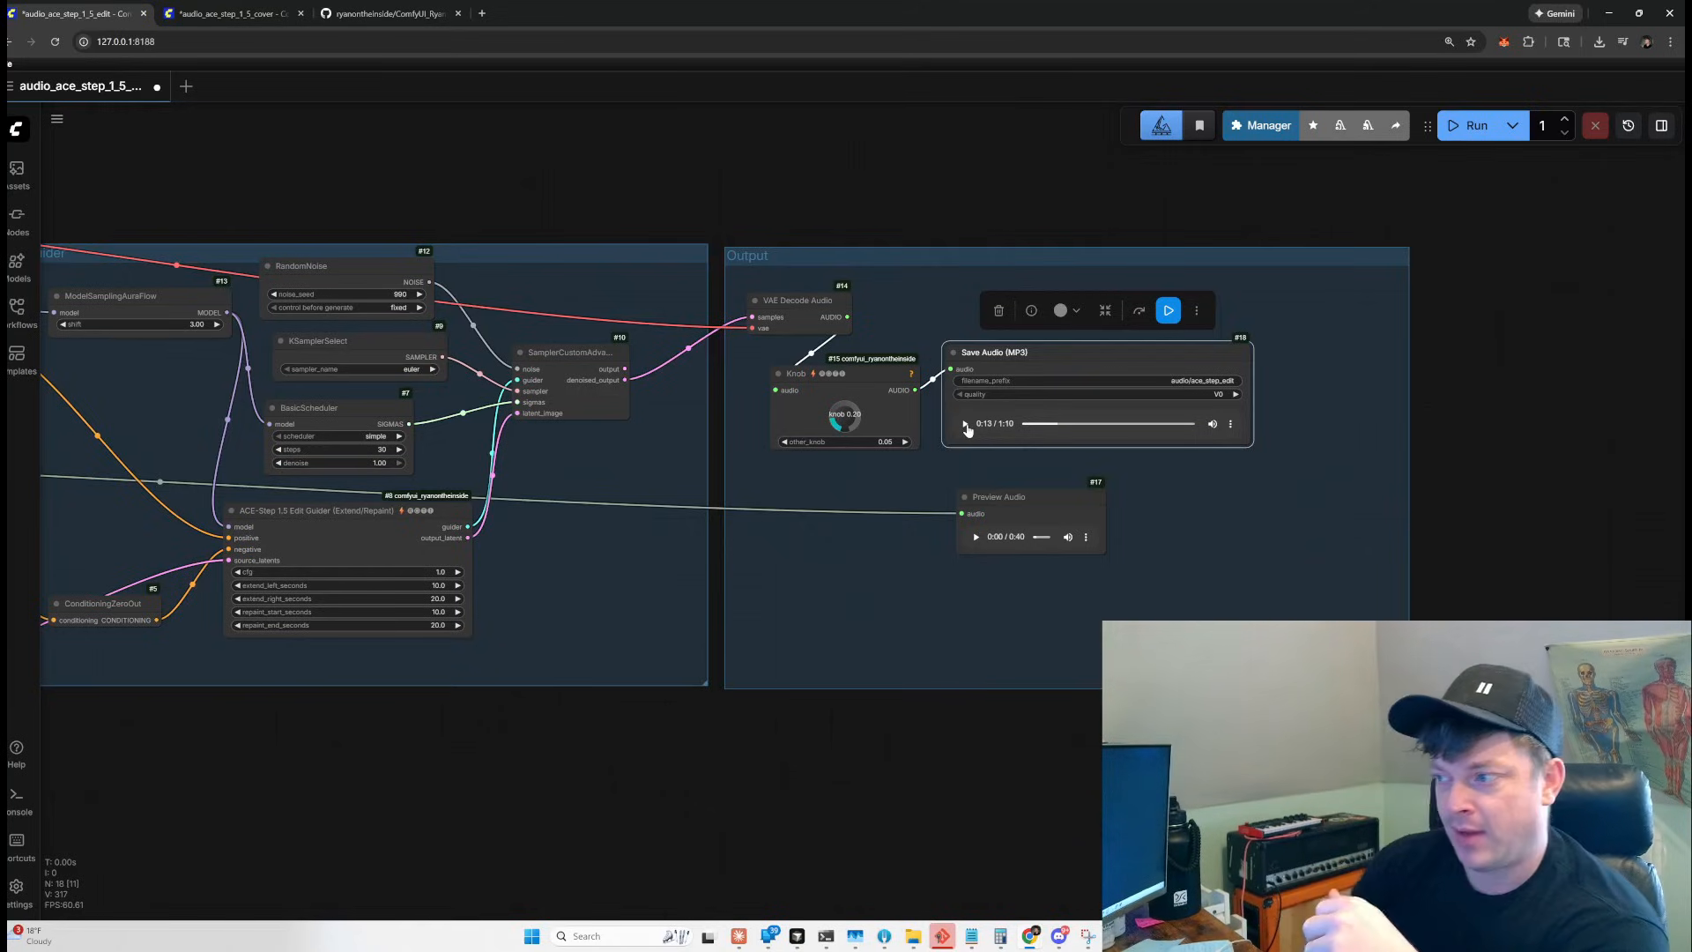
{"action": "left_click_drag", "start_coordinate": [1012, 511], "coordinate": [1018, 515]}
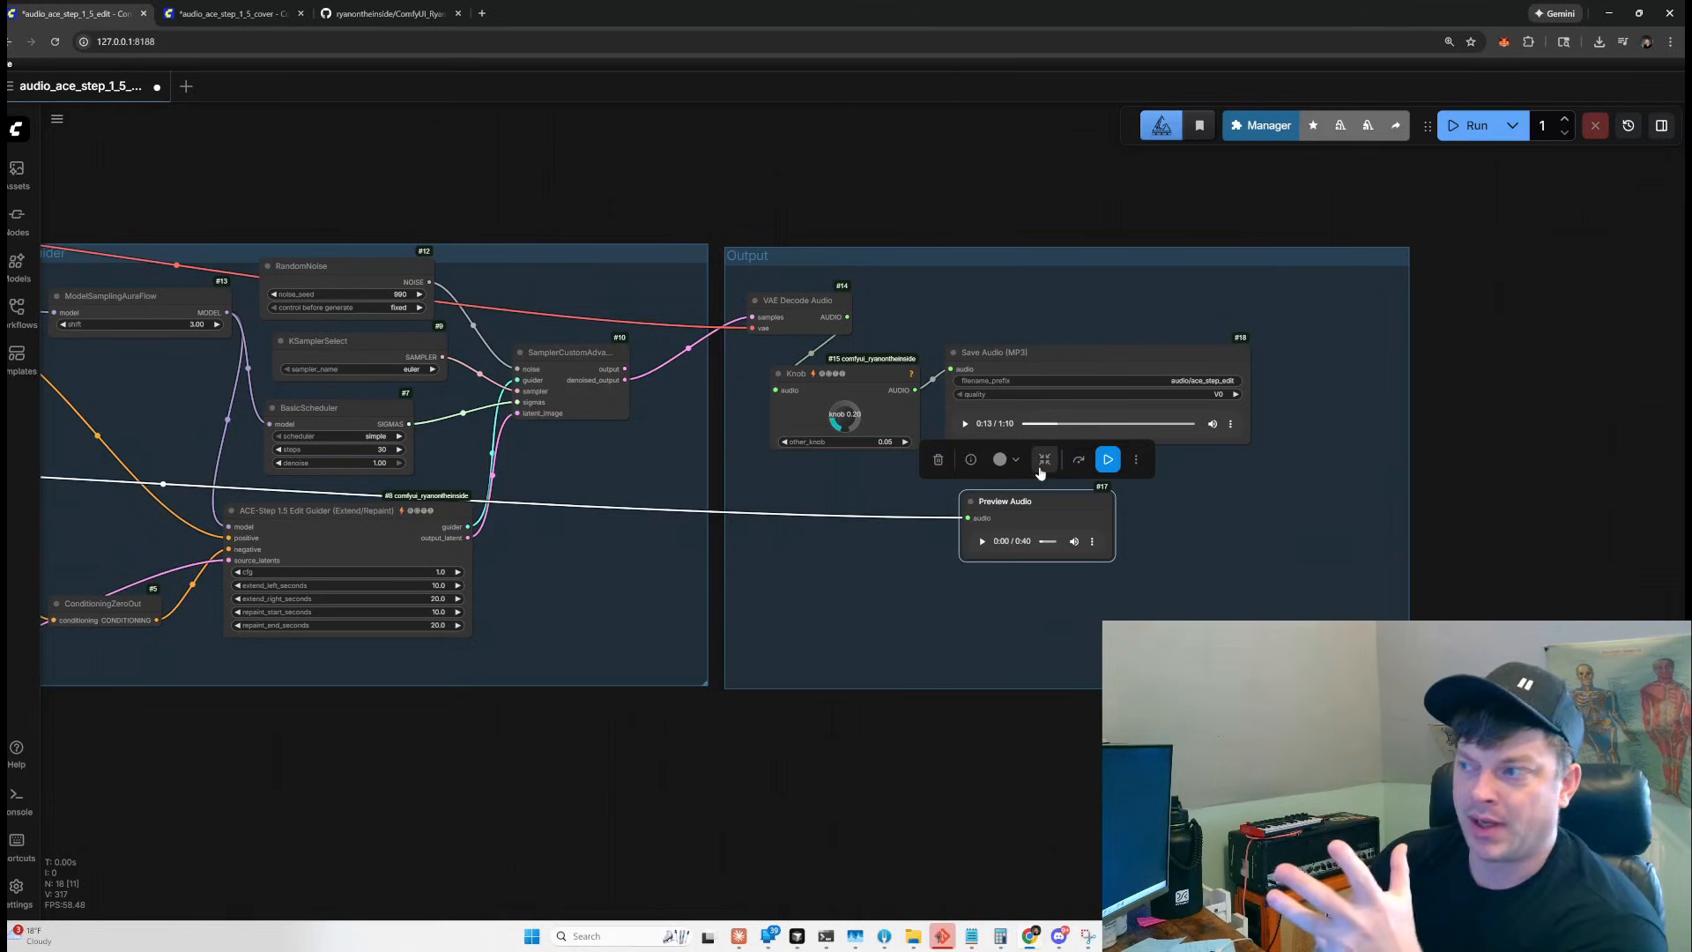
{"action": "left_click", "coordinate": [1084, 428]}
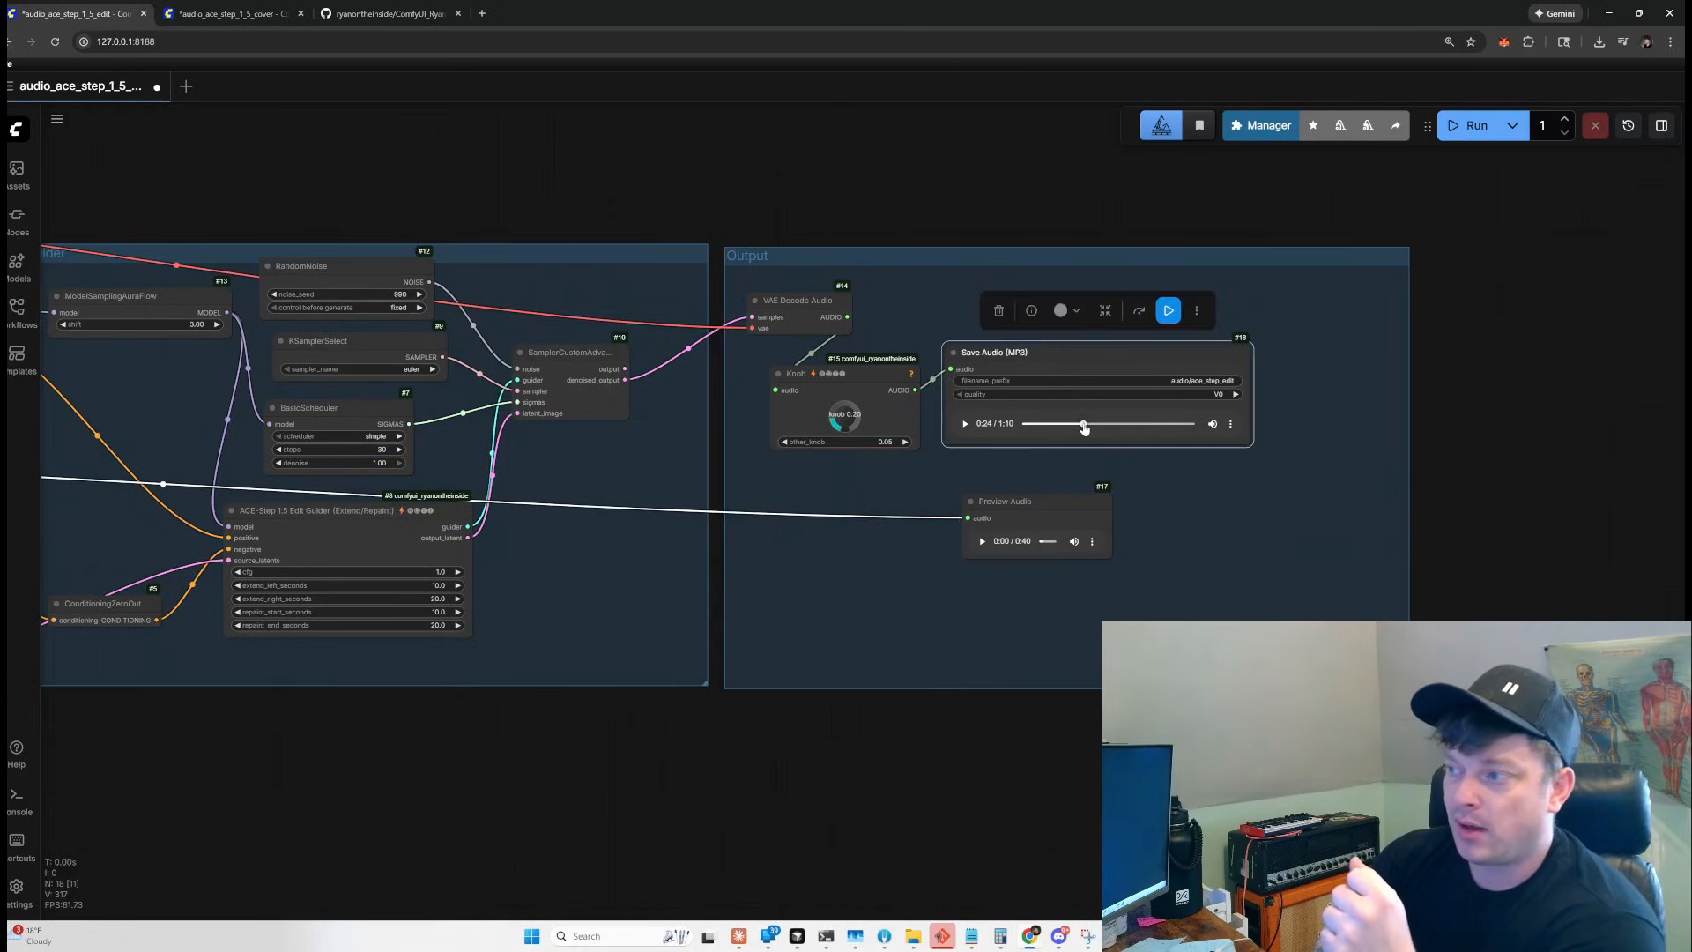
{"action": "left_click_drag", "start_coordinate": [1083, 428], "coordinate": [1068, 427]}
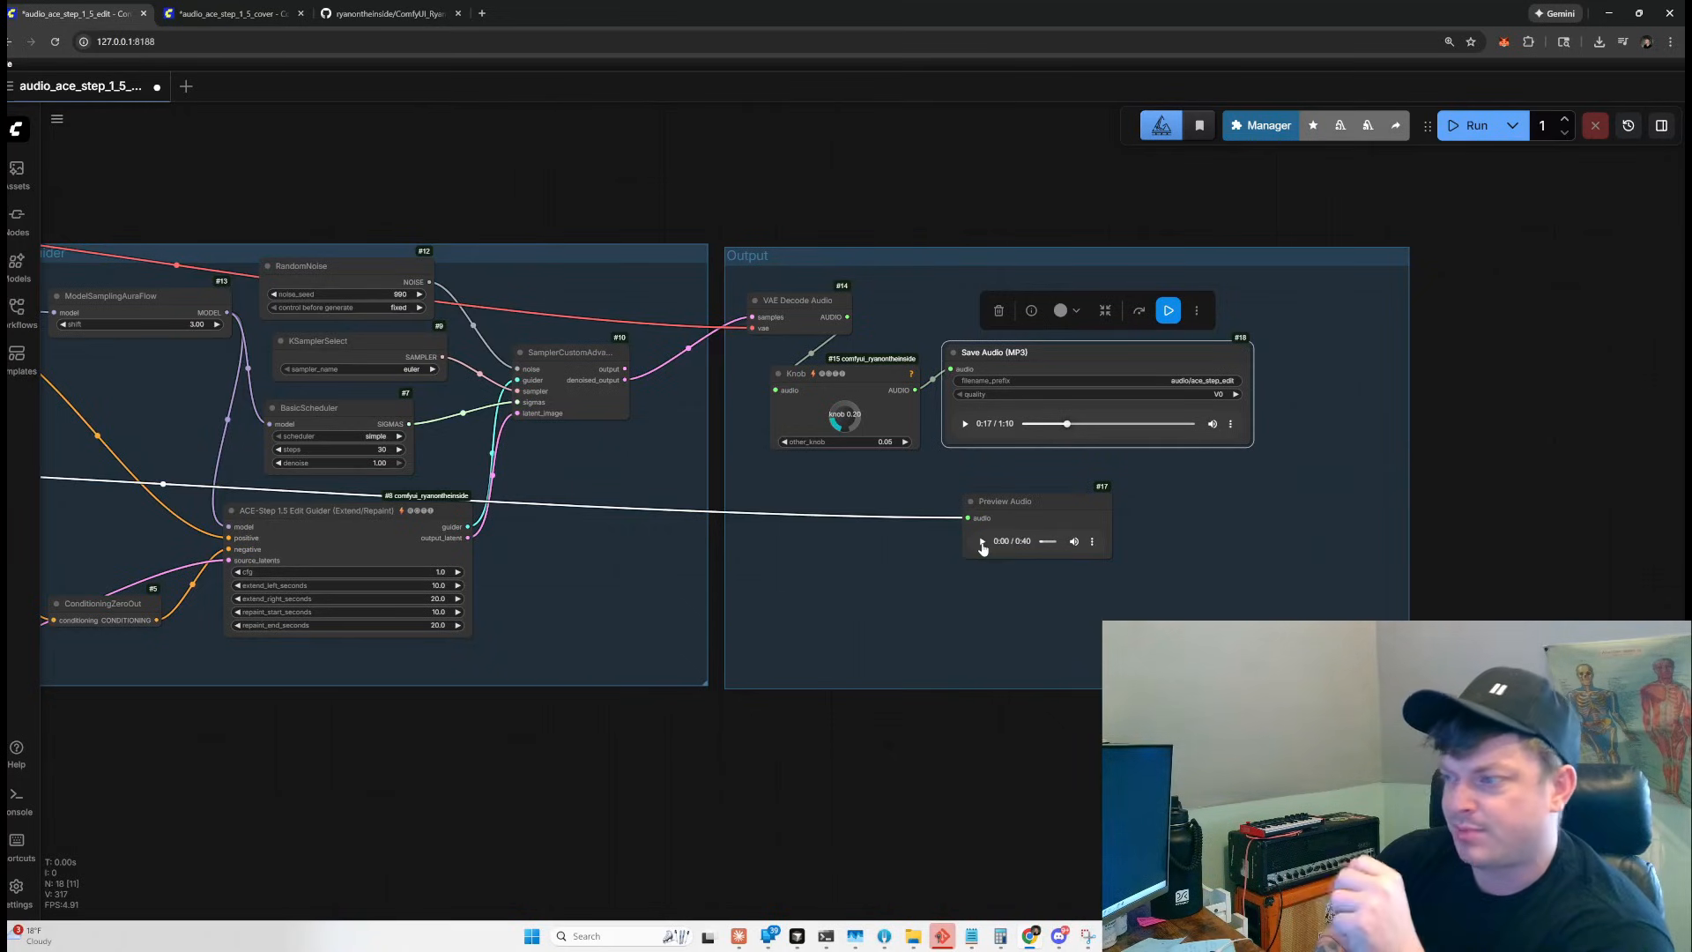
Play the first ten seconds of the source clip in Preview Audio, and cue the Save Audio (MP3) result at 0:30.
{"action": "left_click", "coordinate": [983, 544]}
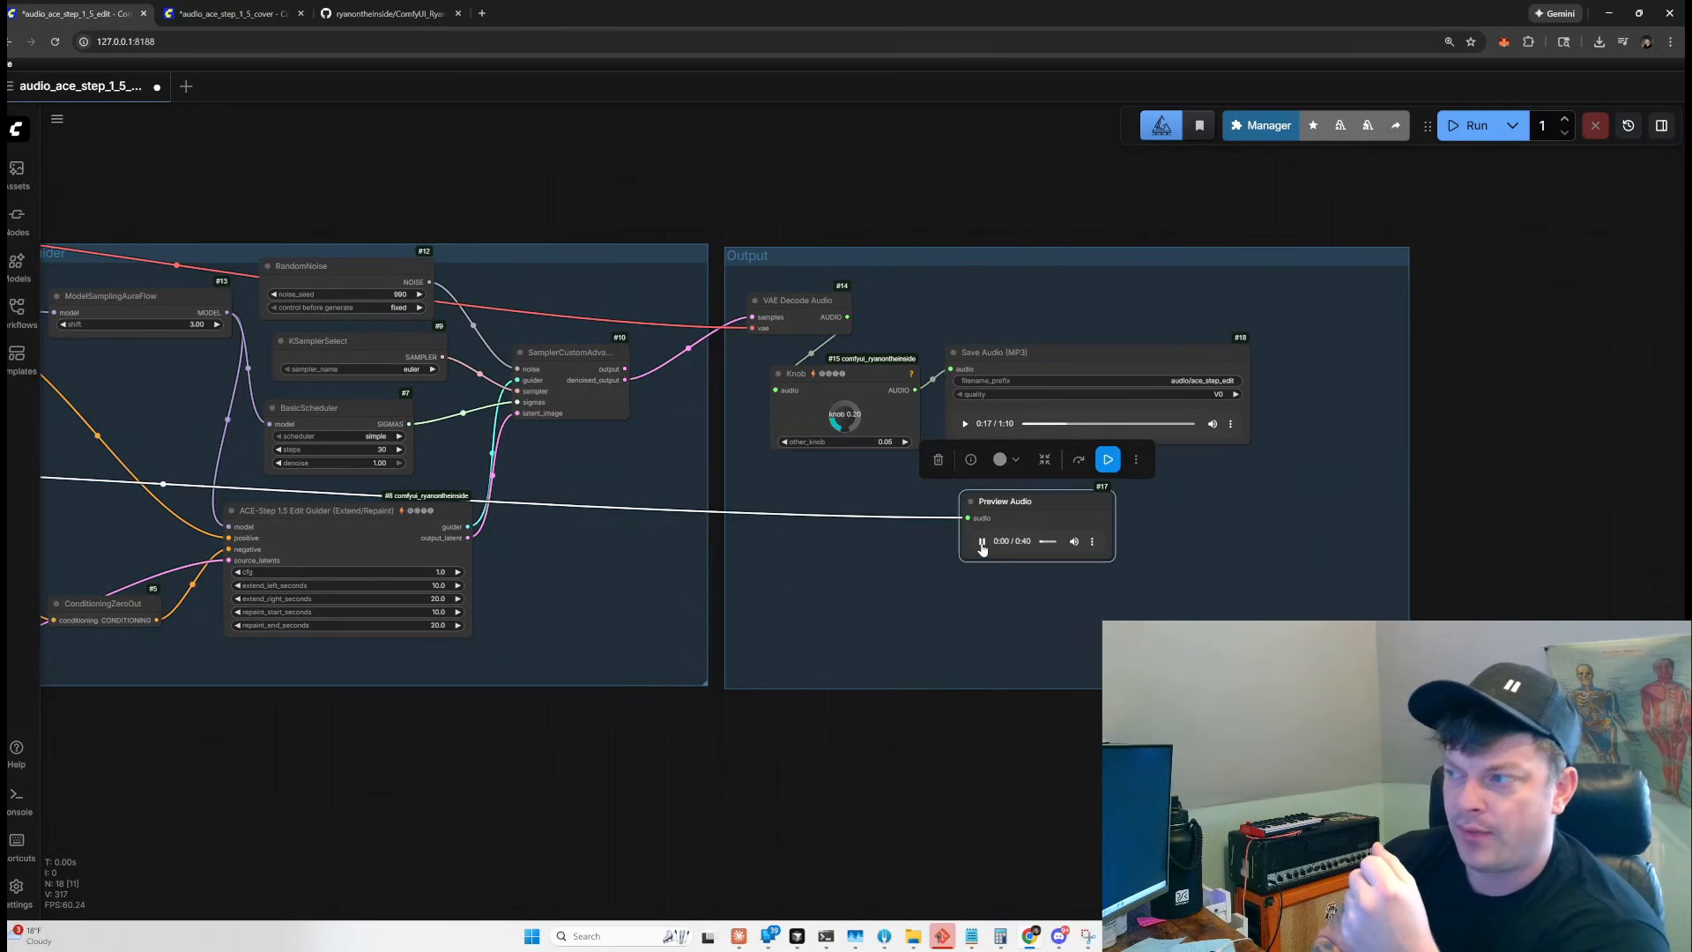
{"action": "left_click", "coordinate": [1079, 425]}
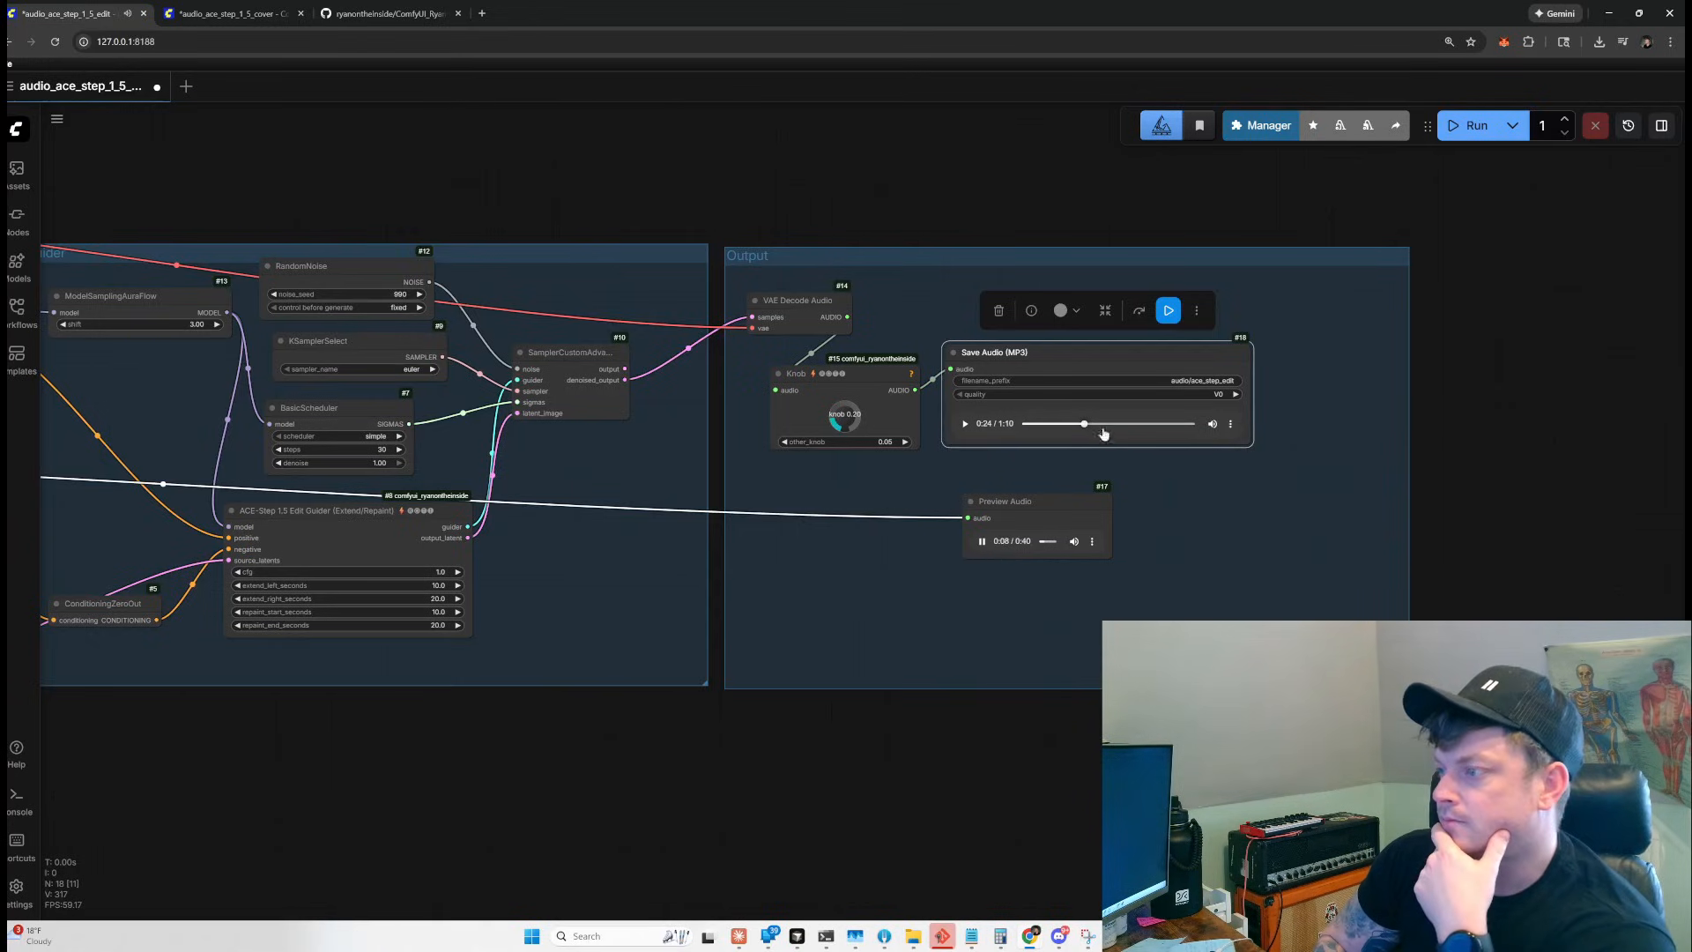
{"action": "left_click", "coordinate": [981, 541]}
{"action": "left_click", "coordinate": [1098, 426]}
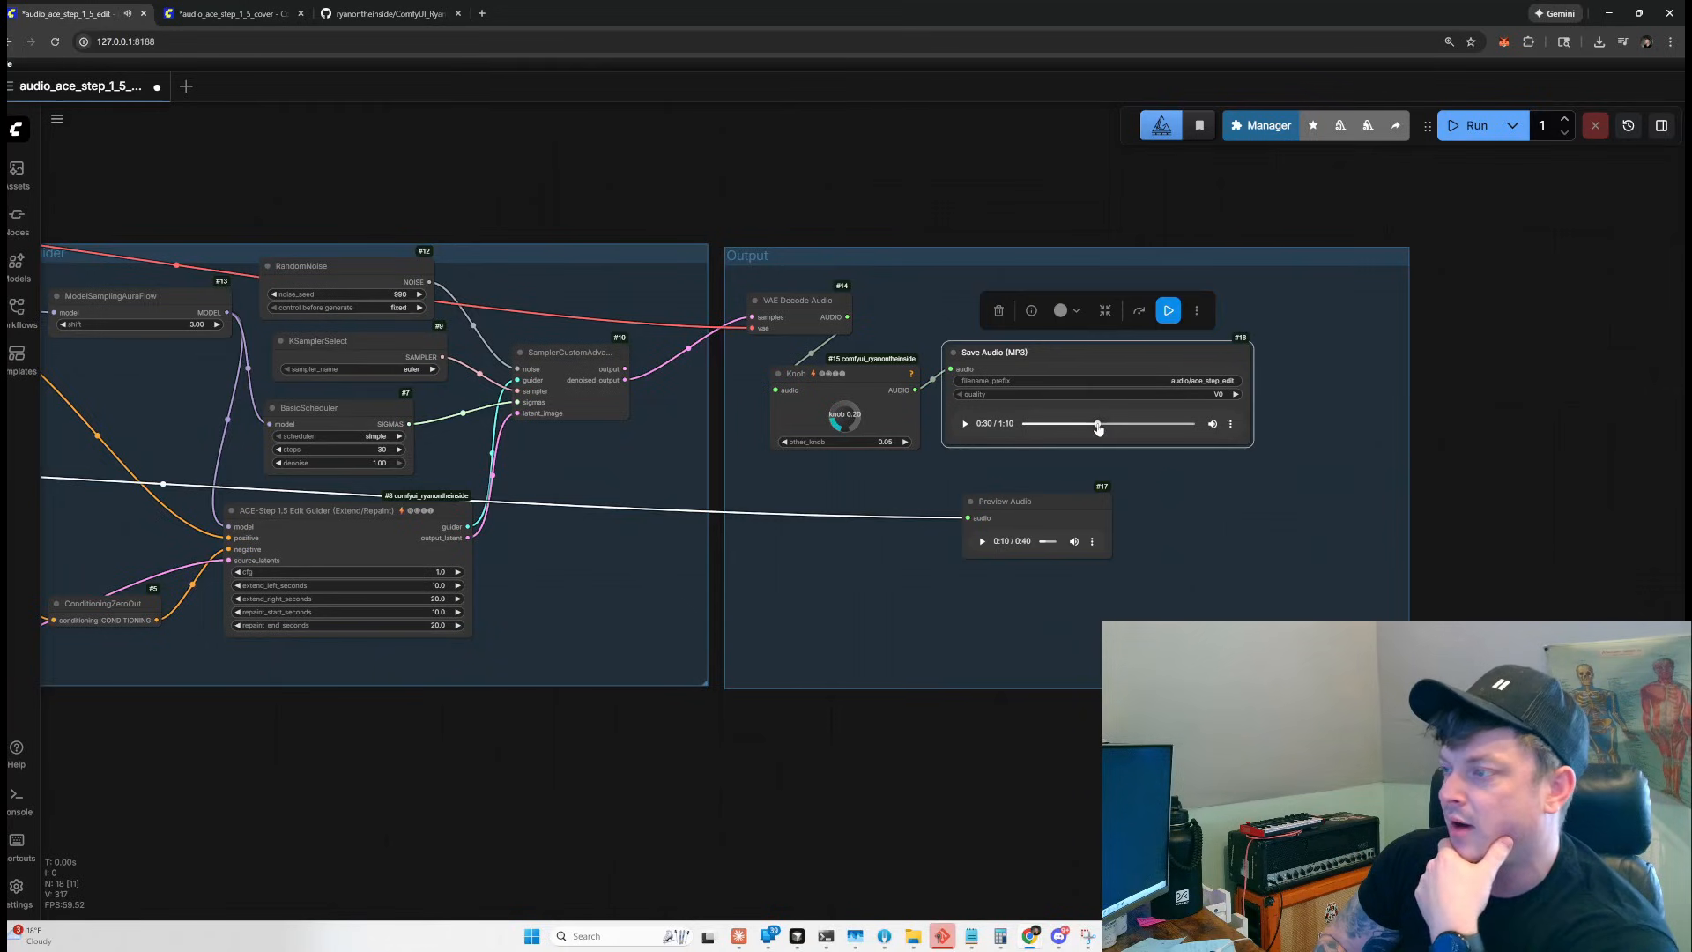
Play the edited result in Save Audio (MP3), return to 0:16 to listen to that passage, and pause playback.
{"action": "left_click", "coordinate": [965, 424]}
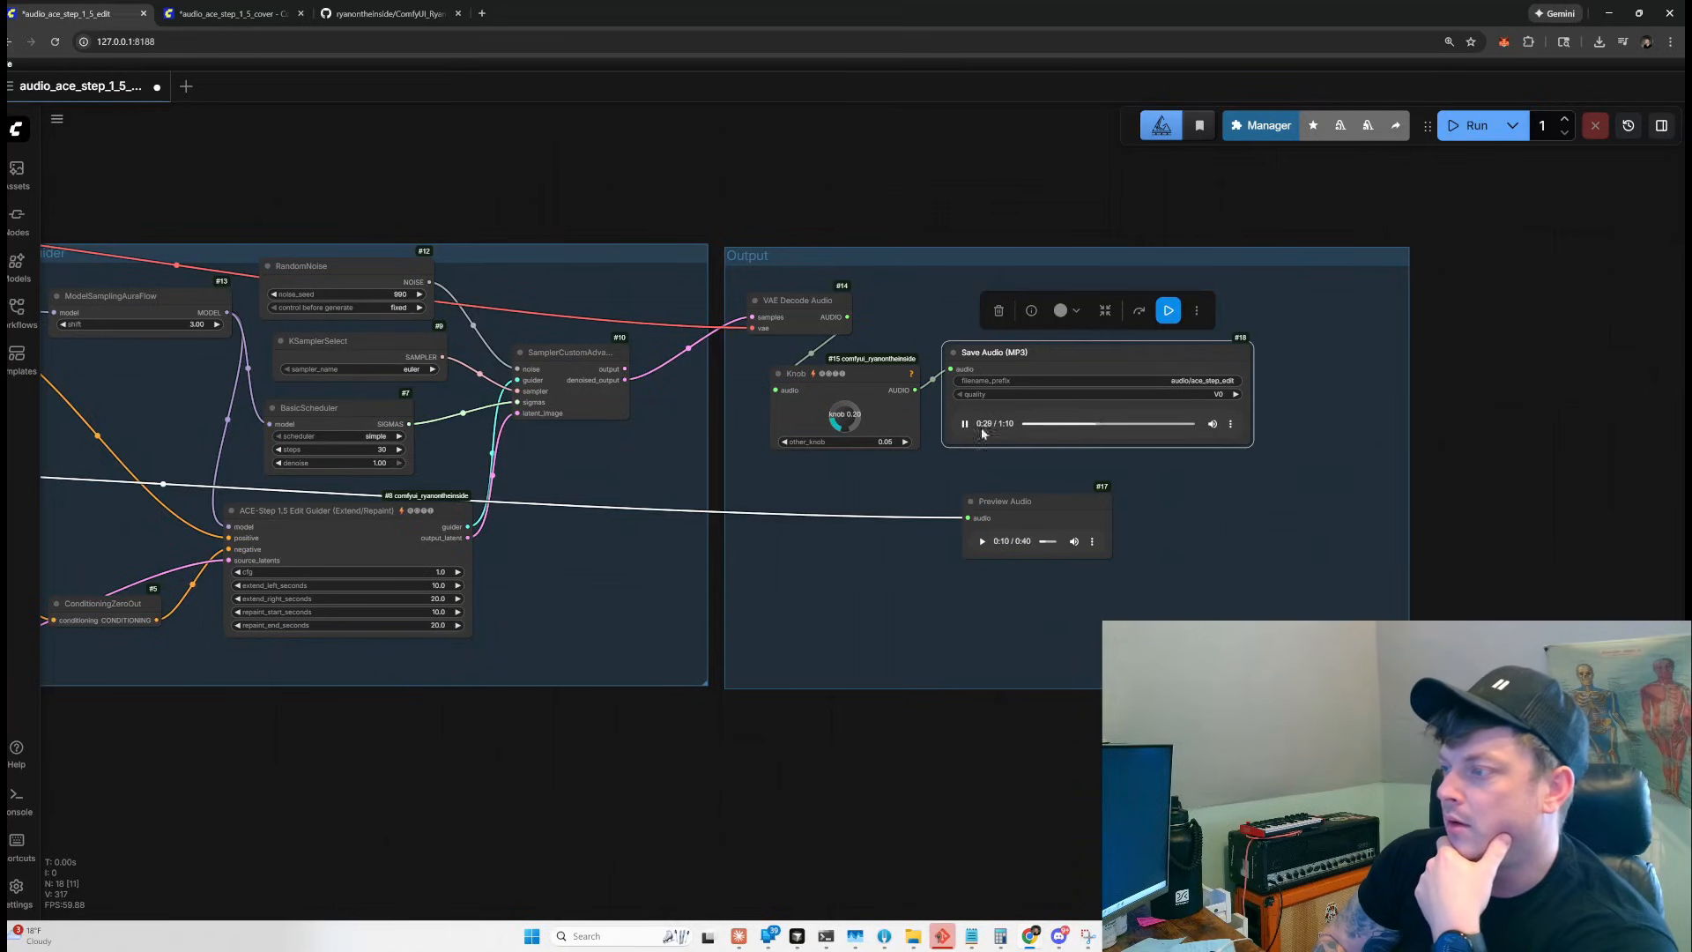
{"action": "left_click_drag", "start_coordinate": [1087, 430], "coordinate": [1090, 429]}
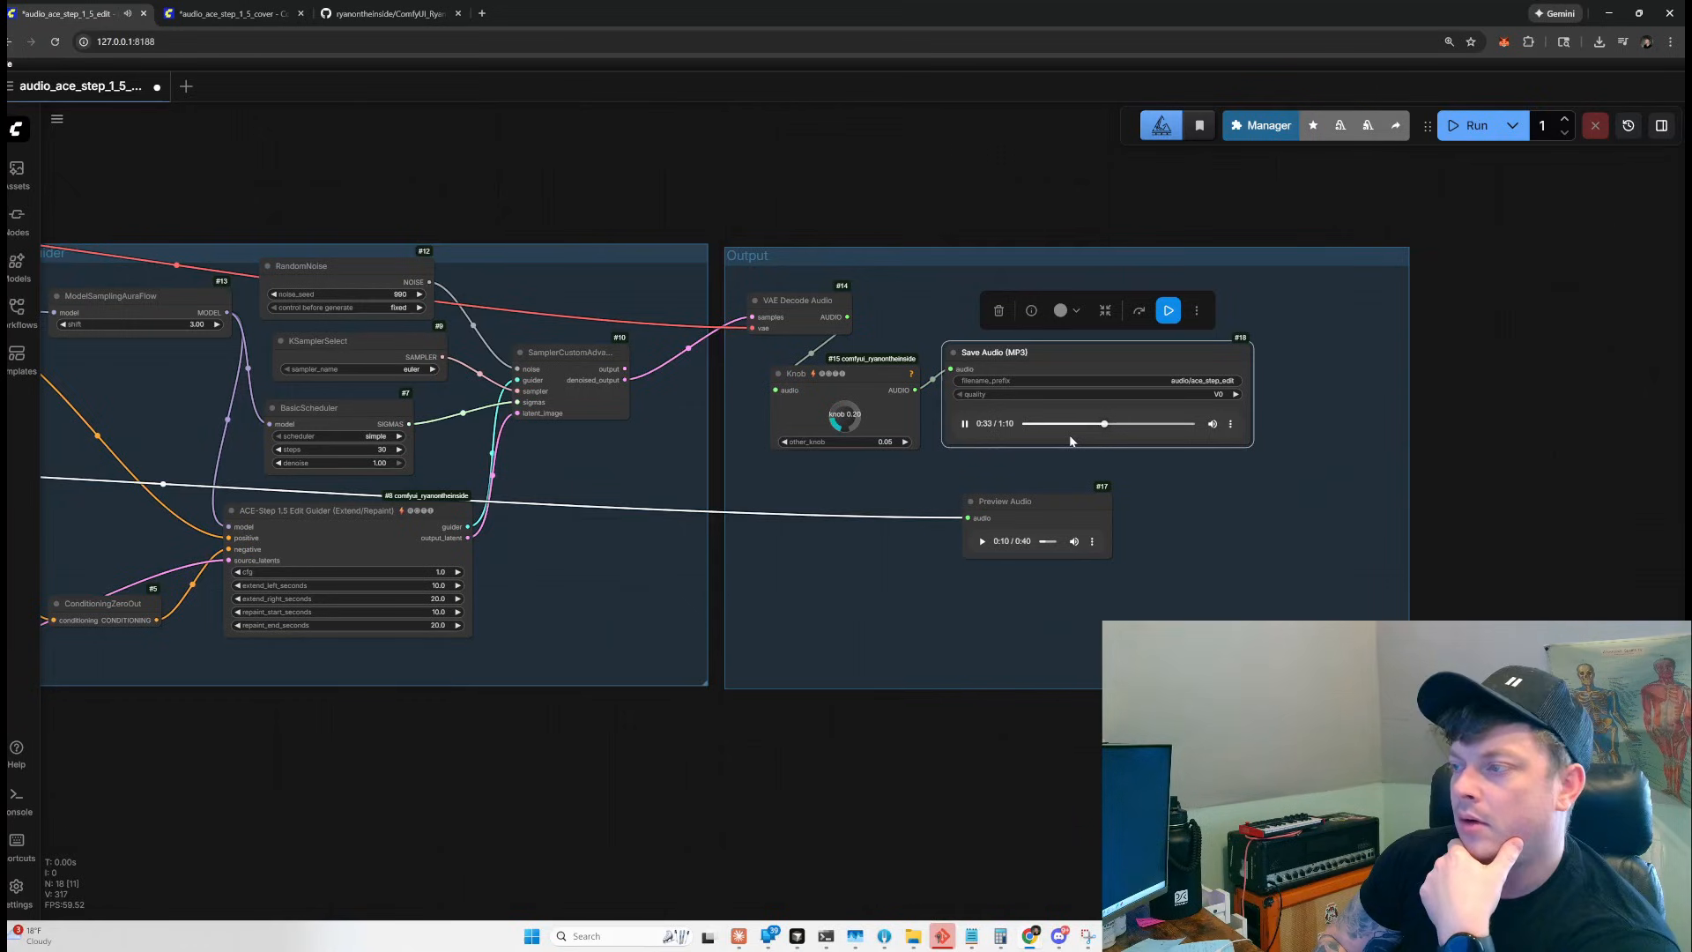
{"action": "left_click", "coordinate": [1066, 424]}
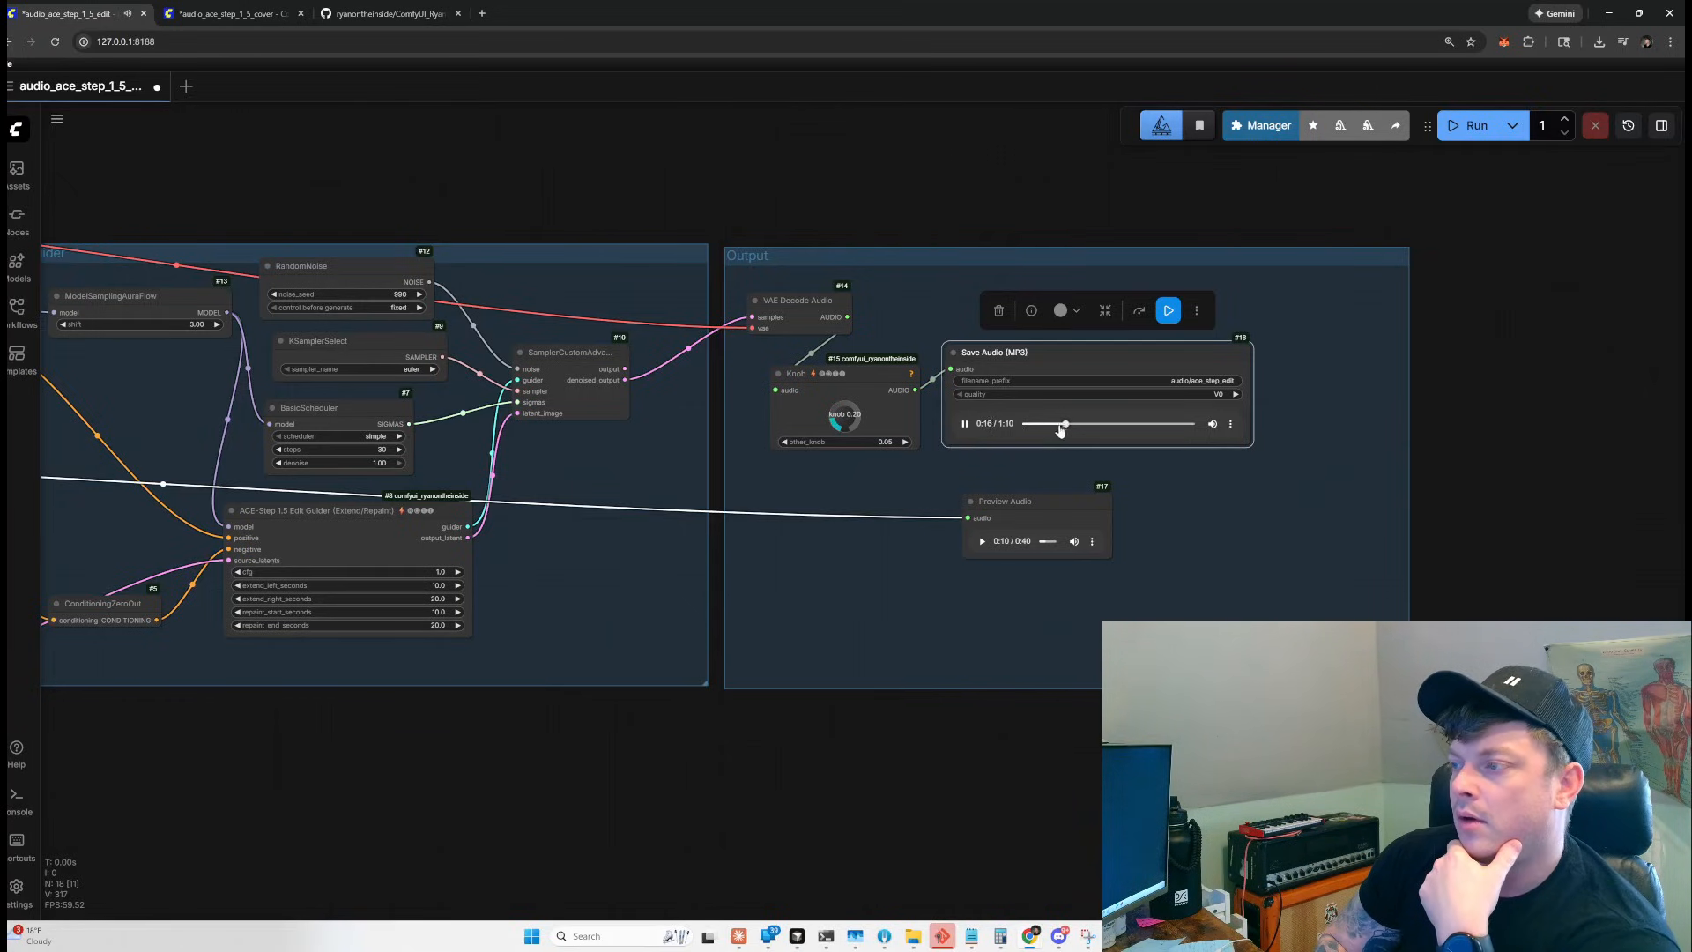
{"action": "left_click", "coordinate": [965, 425]}
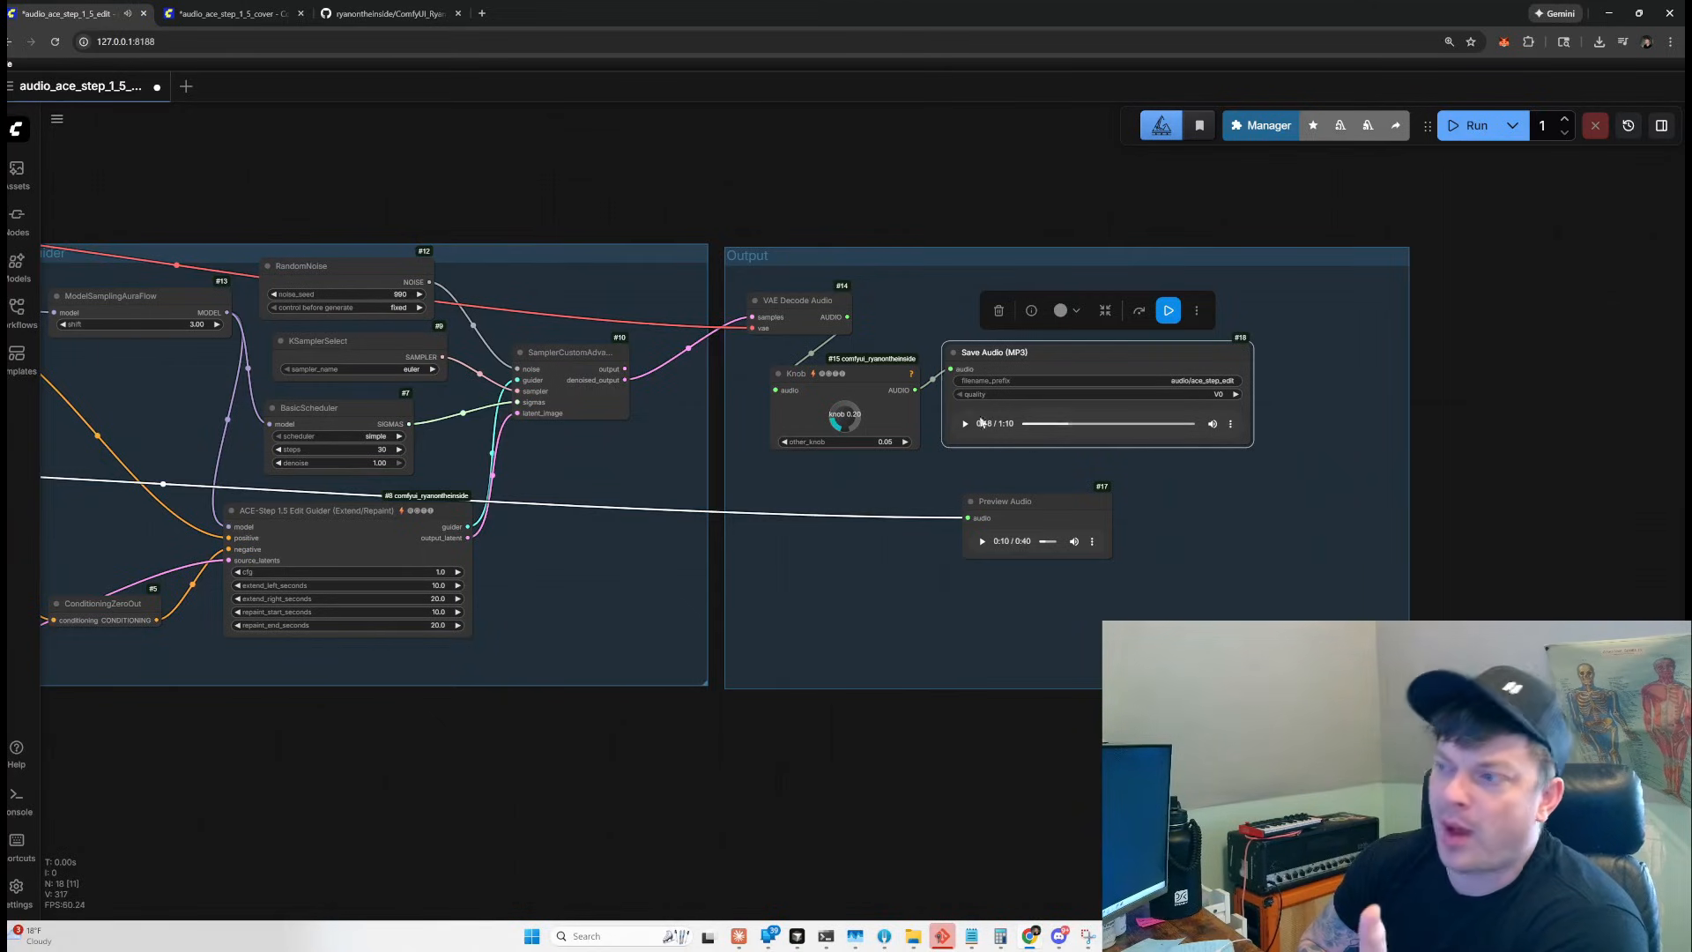
Move the Preview Audio node slightly up and the Save Audio (MP3) node slightly down in the Output group.
{"action": "left_click_drag", "start_coordinate": [1030, 521], "coordinate": [1029, 504]}
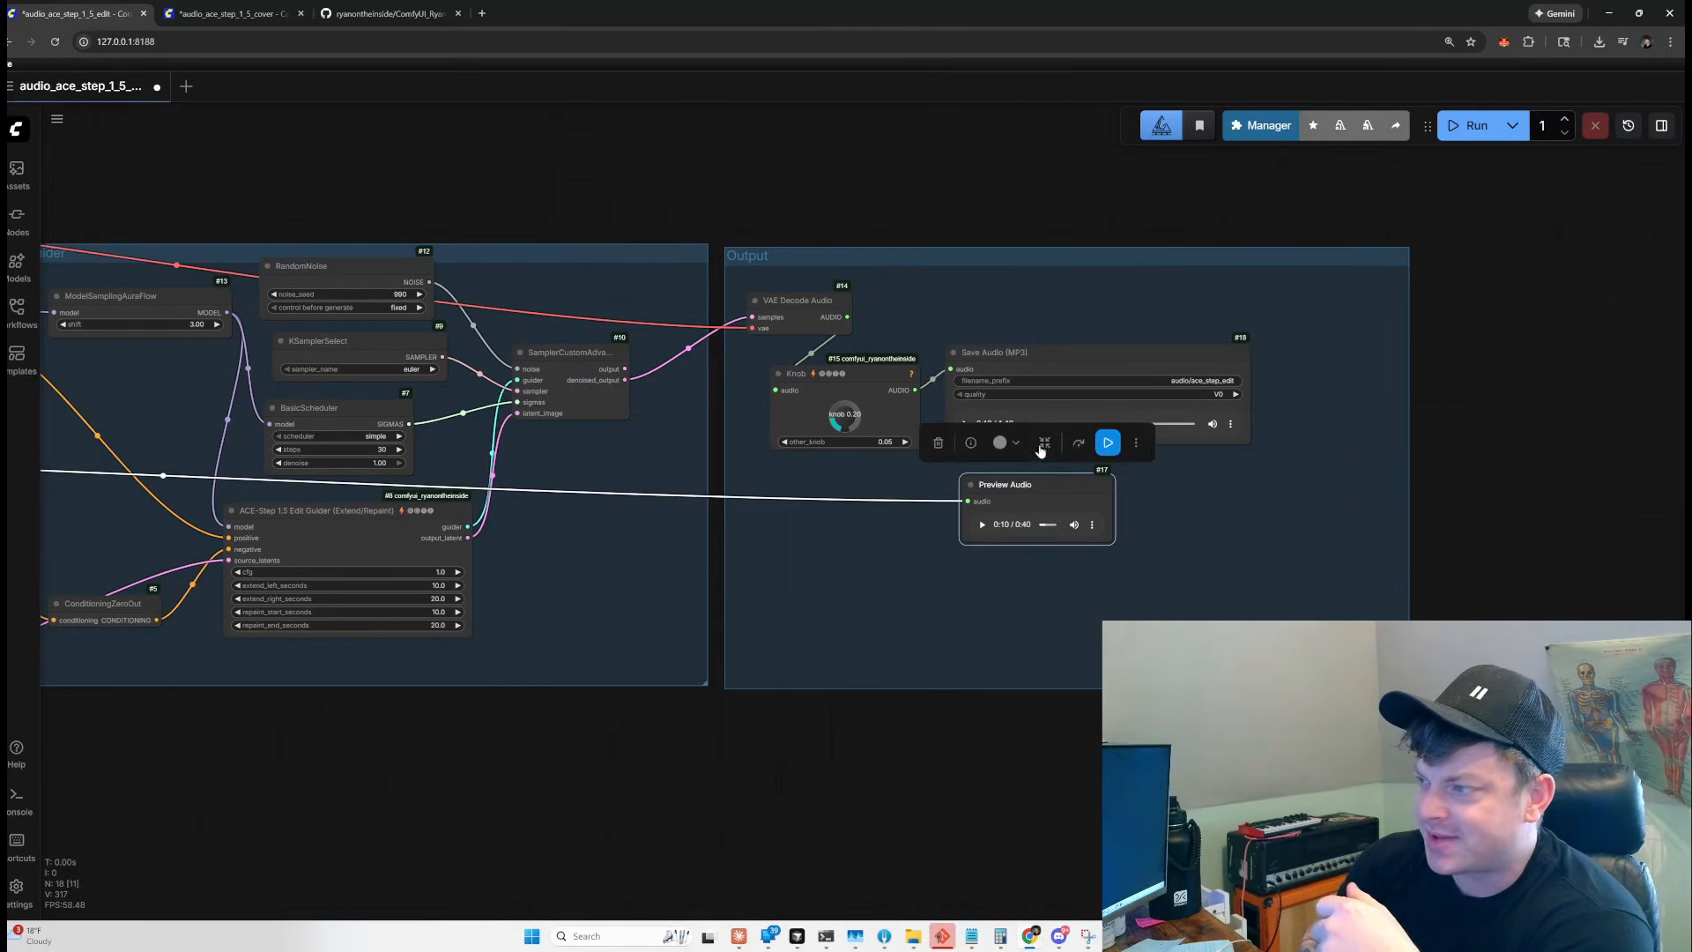
{"action": "left_click", "coordinate": [1064, 351]}
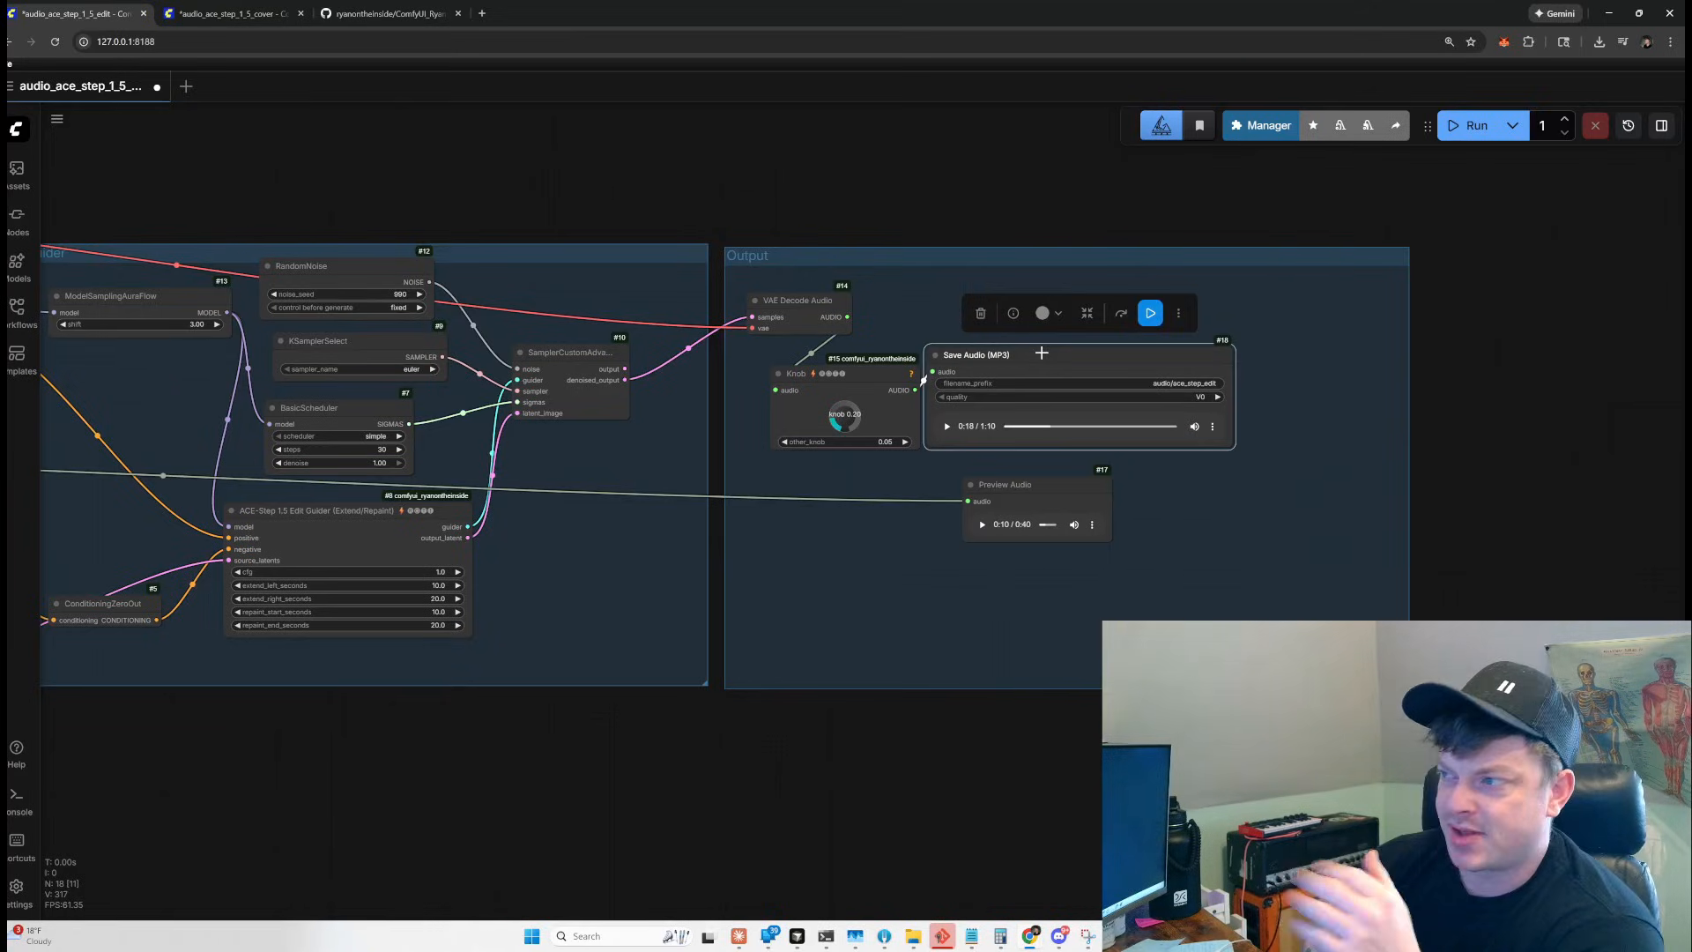
{"action": "left_click_drag", "start_coordinate": [1064, 351], "coordinate": [1062, 358]}
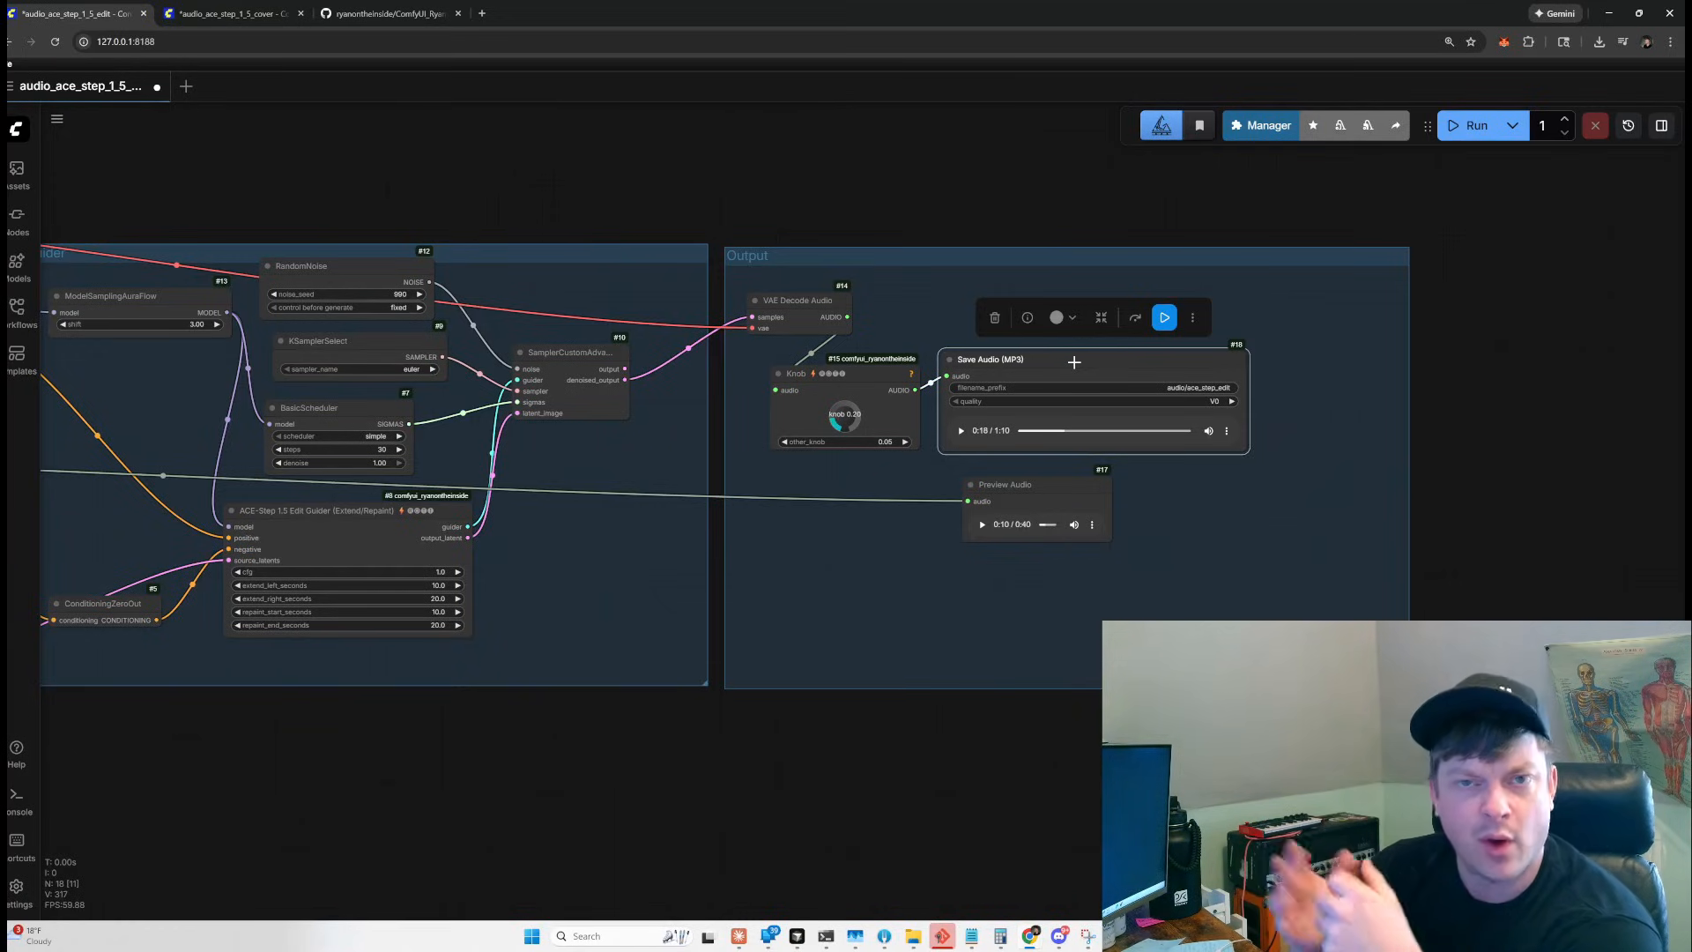
Switch to the open audio_ace_step_1_5_cover workflow and run it.
{"action": "scroll", "coordinate": [615, 789], "scroll_direction": "down", "scroll_amount": 5}
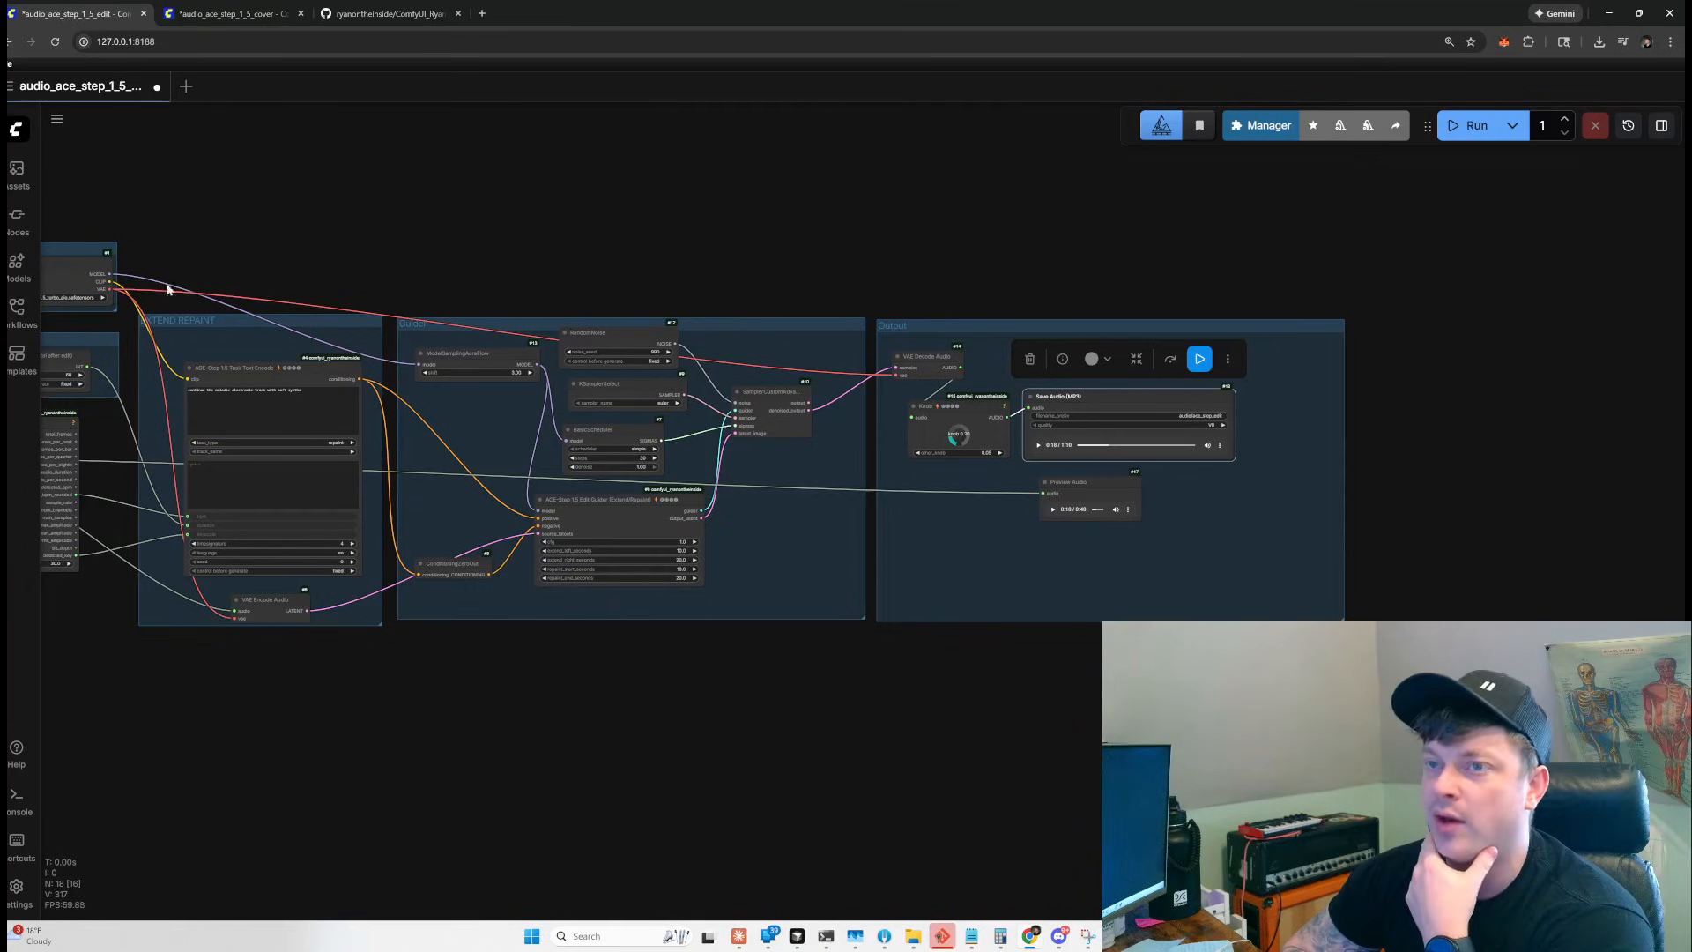
{"action": "left_click", "coordinate": [241, 12]}
{"action": "left_click_drag", "start_coordinate": [886, 325], "coordinate": [743, 275]}
{"action": "left_click", "coordinate": [1470, 125]}
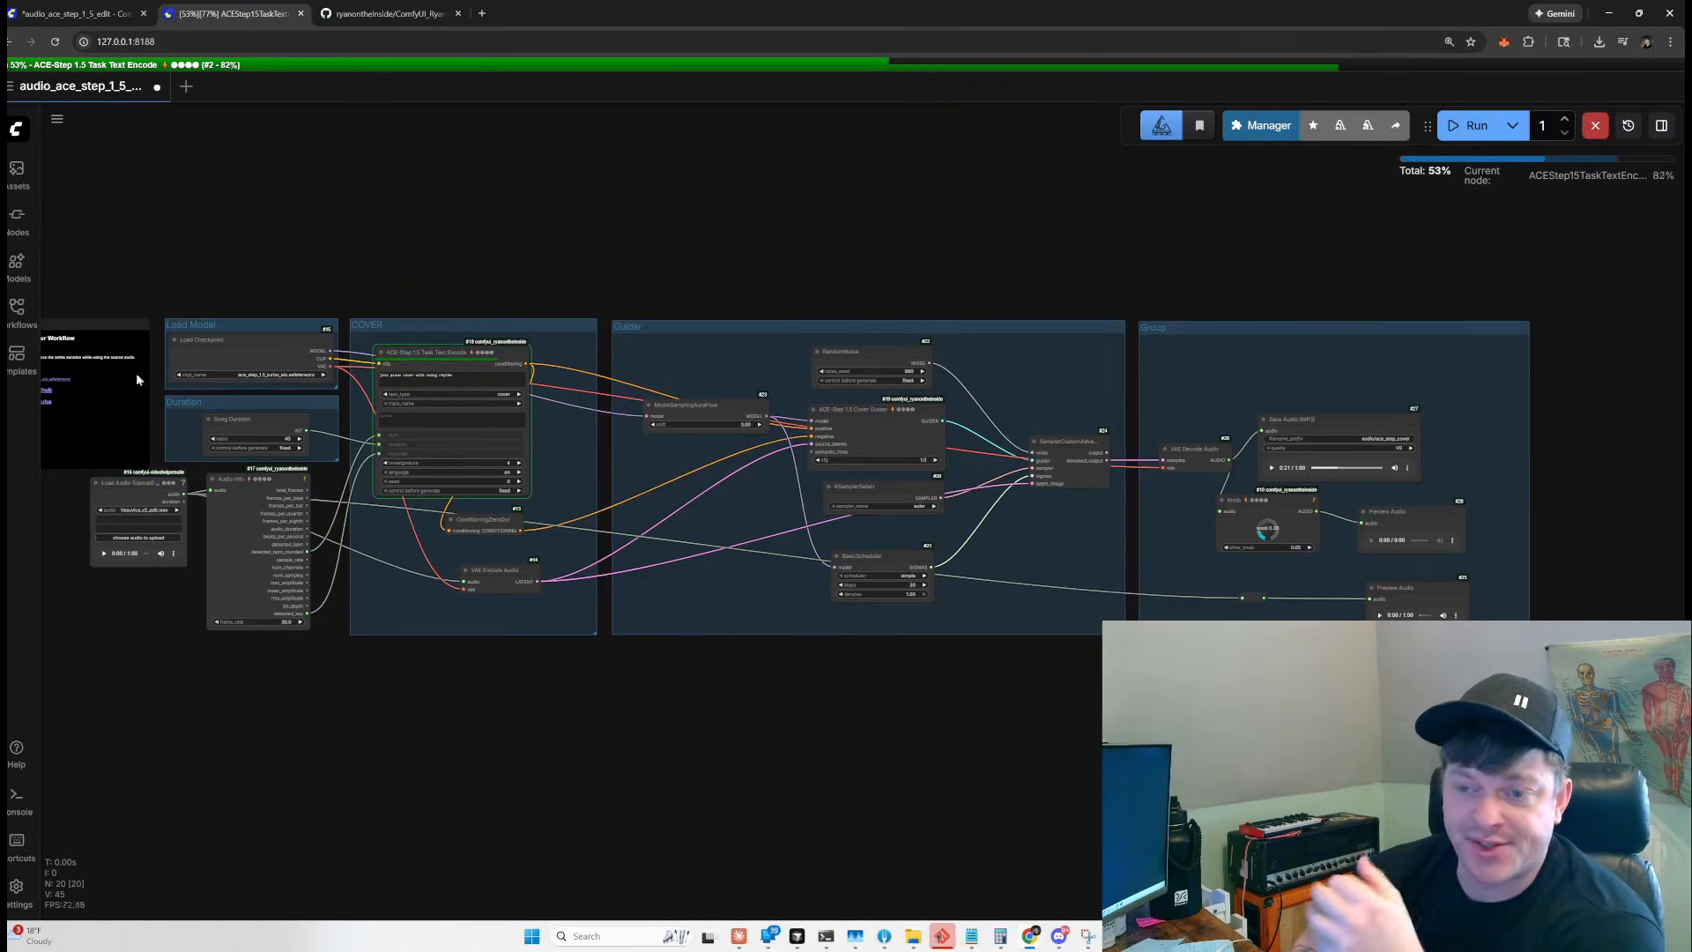
Nudge the Audio Info and ACE-Step 1.5 Task Text Encode nodes, and highlight the whole cover prompt text.
{"action": "scroll", "coordinate": [177, 623], "scroll_direction": "up", "scroll_amount": 5}
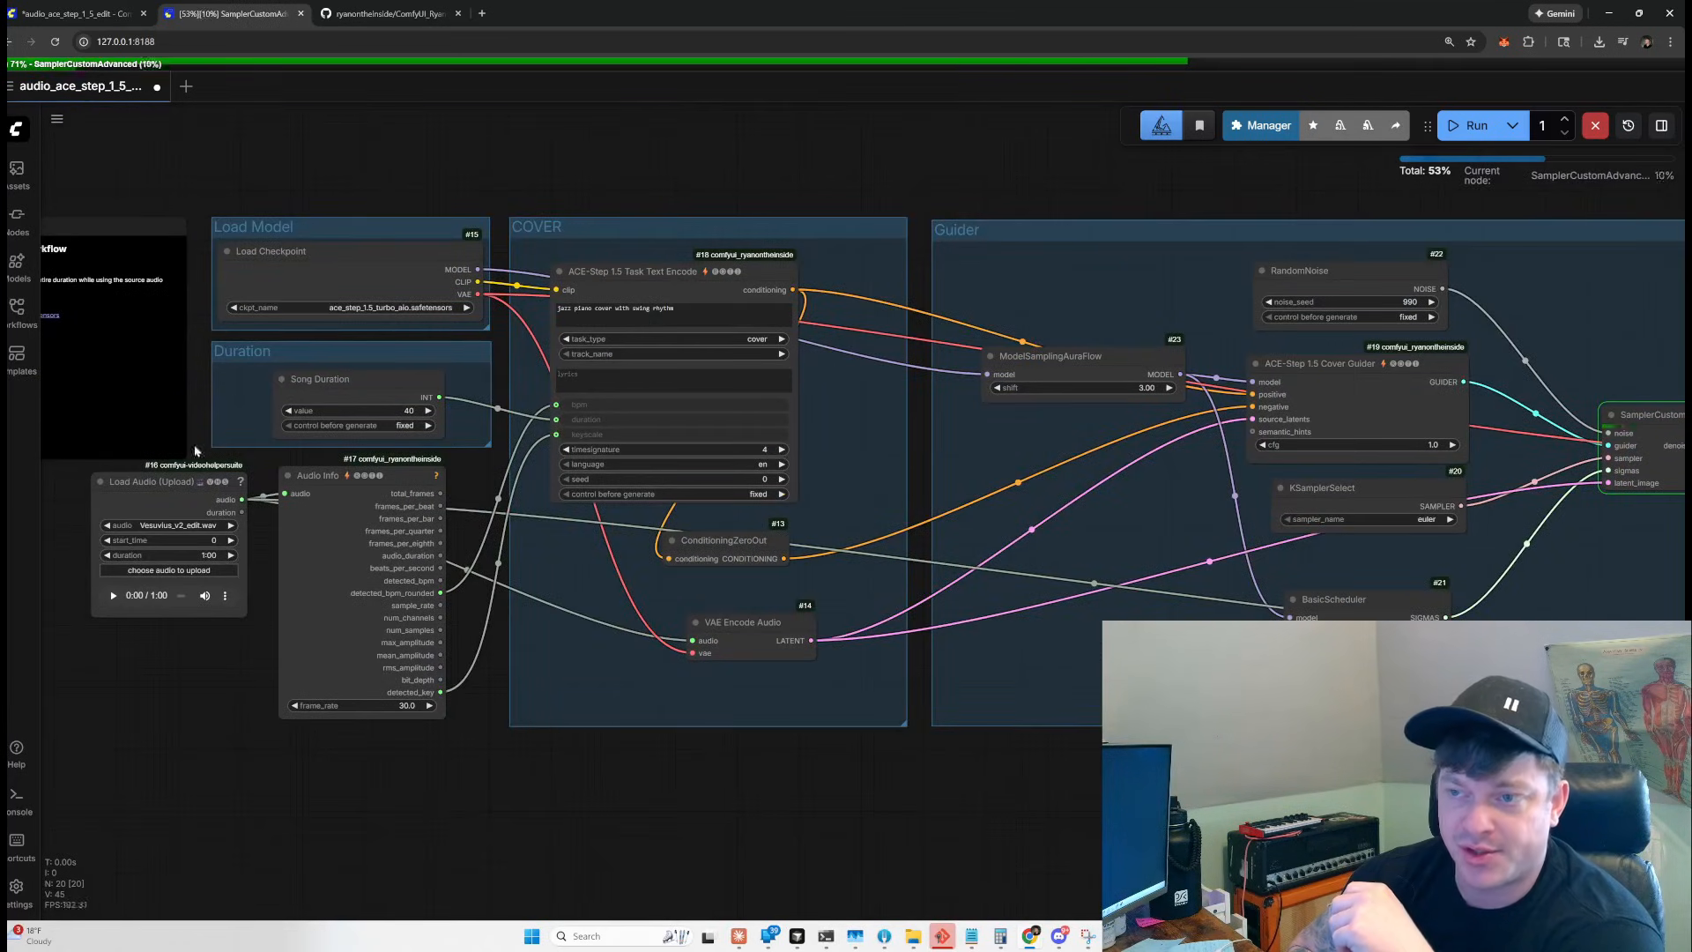
{"action": "left_click_drag", "start_coordinate": [445, 575], "coordinate": [445, 582]}
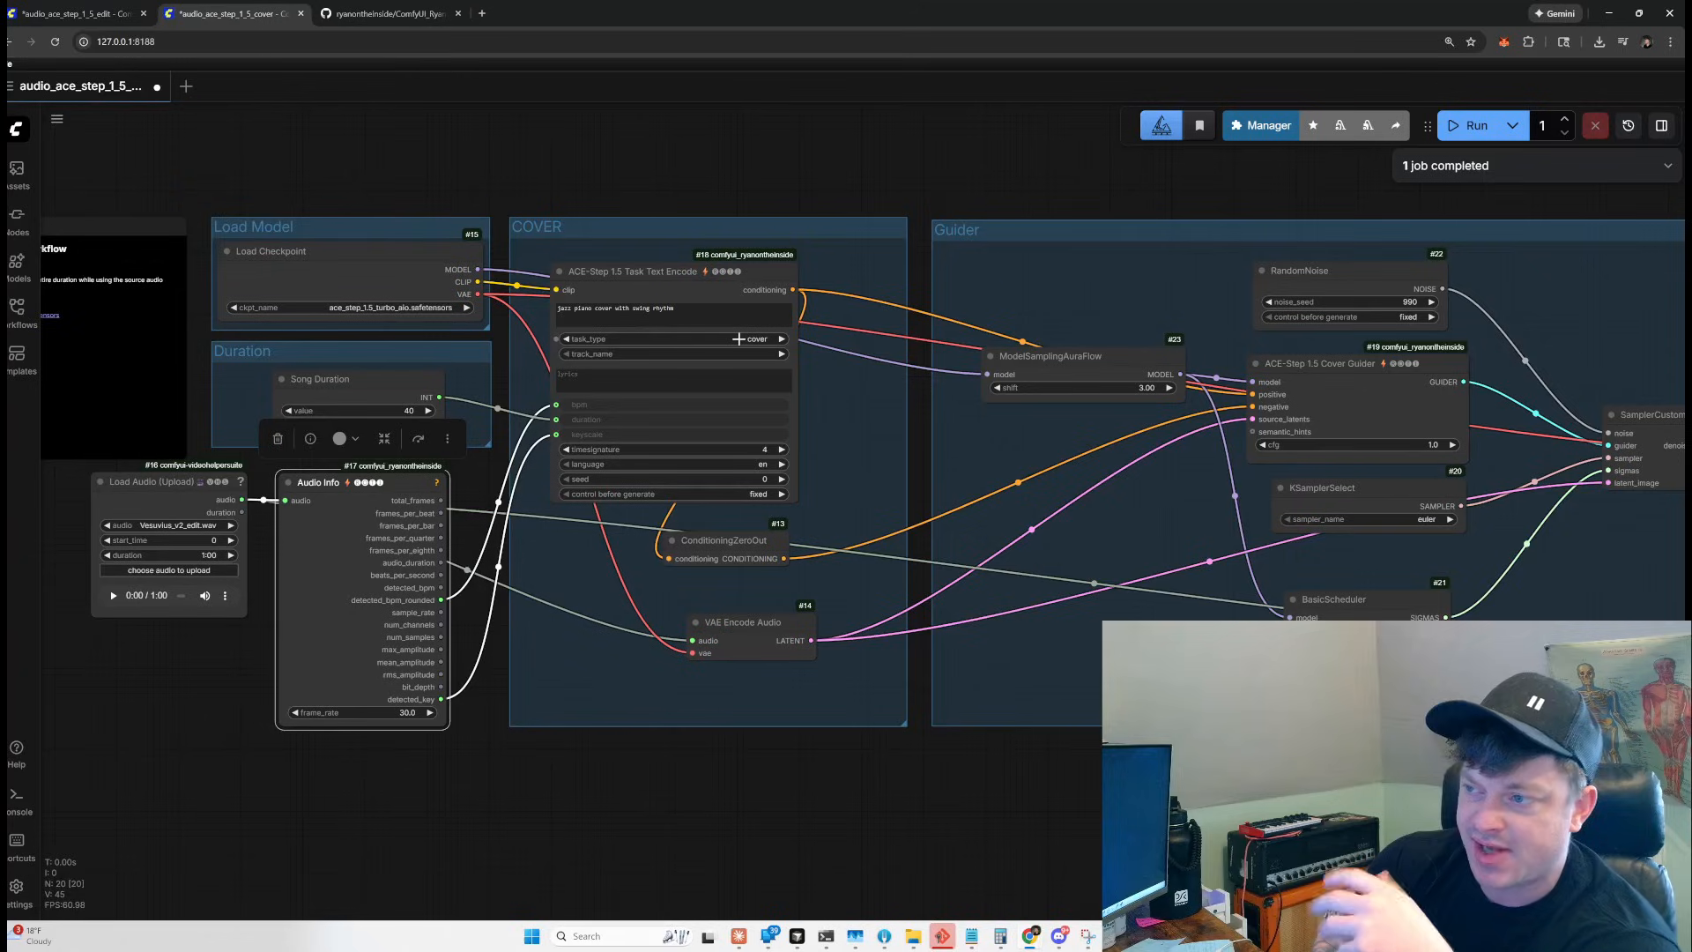
{"action": "mouse_move", "coordinate": [562, 317]}
{"action": "left_mouse_down"}
{"action": "mouse_move", "coordinate": [529, 321]}
{"action": "mouse_move", "coordinate": [573, 322]}
{"action": "left_mouse_up"}
{"action": "left_click", "coordinate": [574, 321]}
{"action": "key", "text": "ctrl+a"}
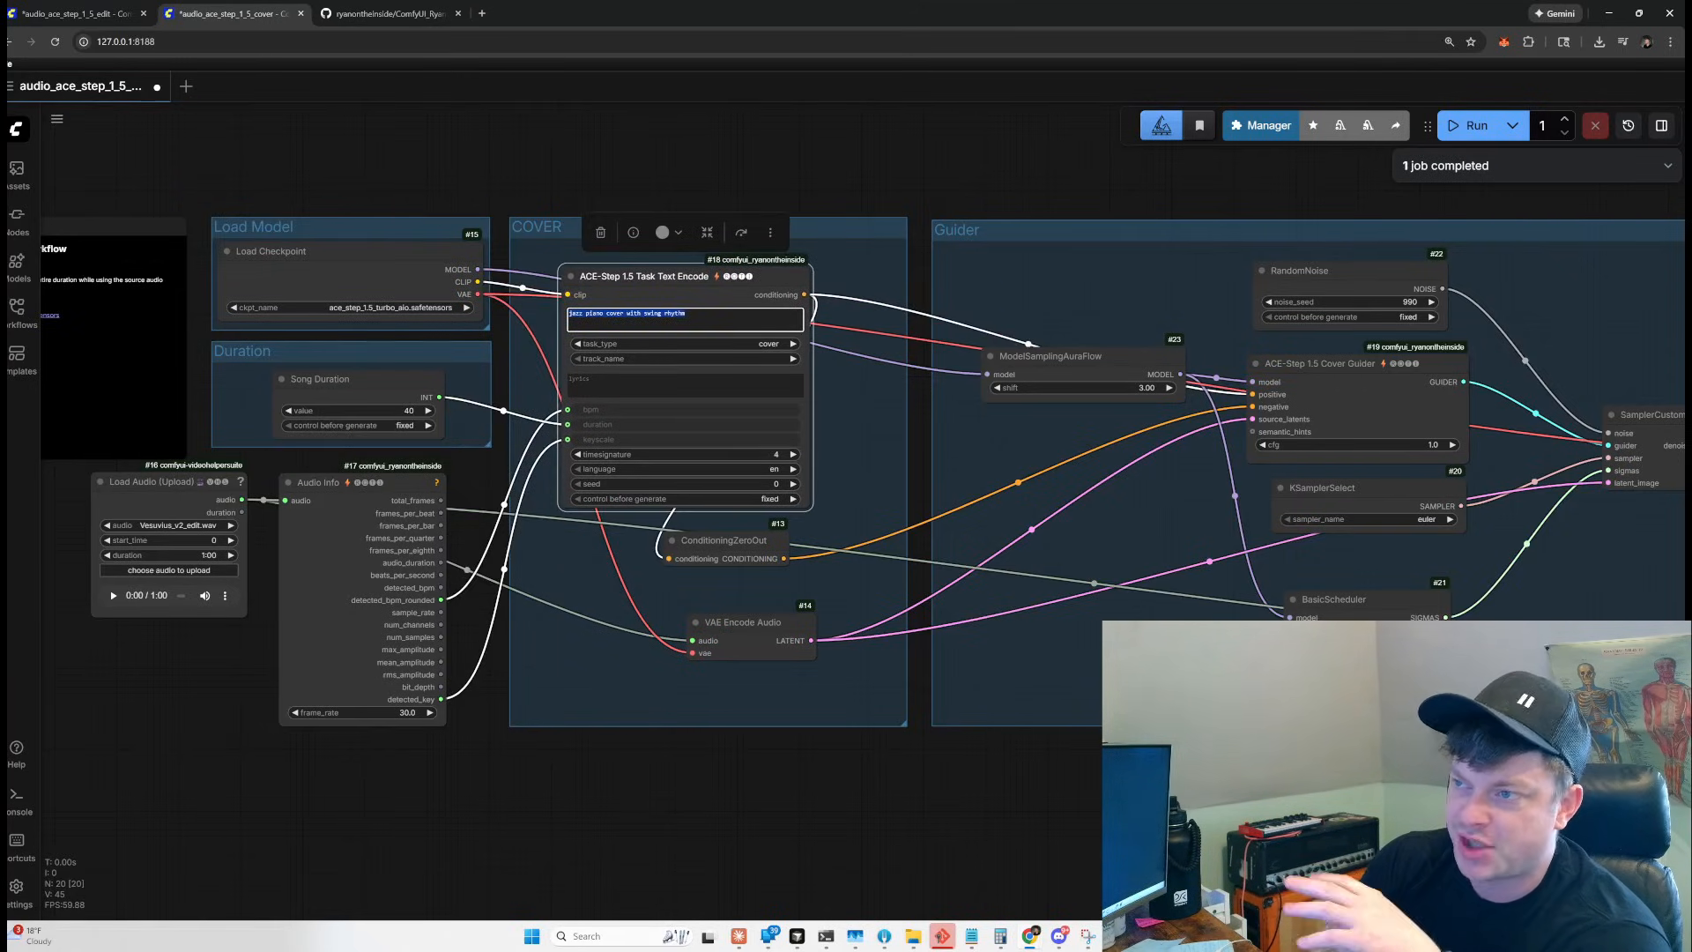
Shift the ACE-Step 1.5 Cover Guider node up and to the right, and raise ModelSamplingAuraFlow in the Guider group.
{"action": "scroll", "coordinate": [796, 631], "scroll_direction": "right", "scroll_amount": 5}
{"action": "scroll", "coordinate": [796, 631], "scroll_direction": "down", "scroll_amount": 1}
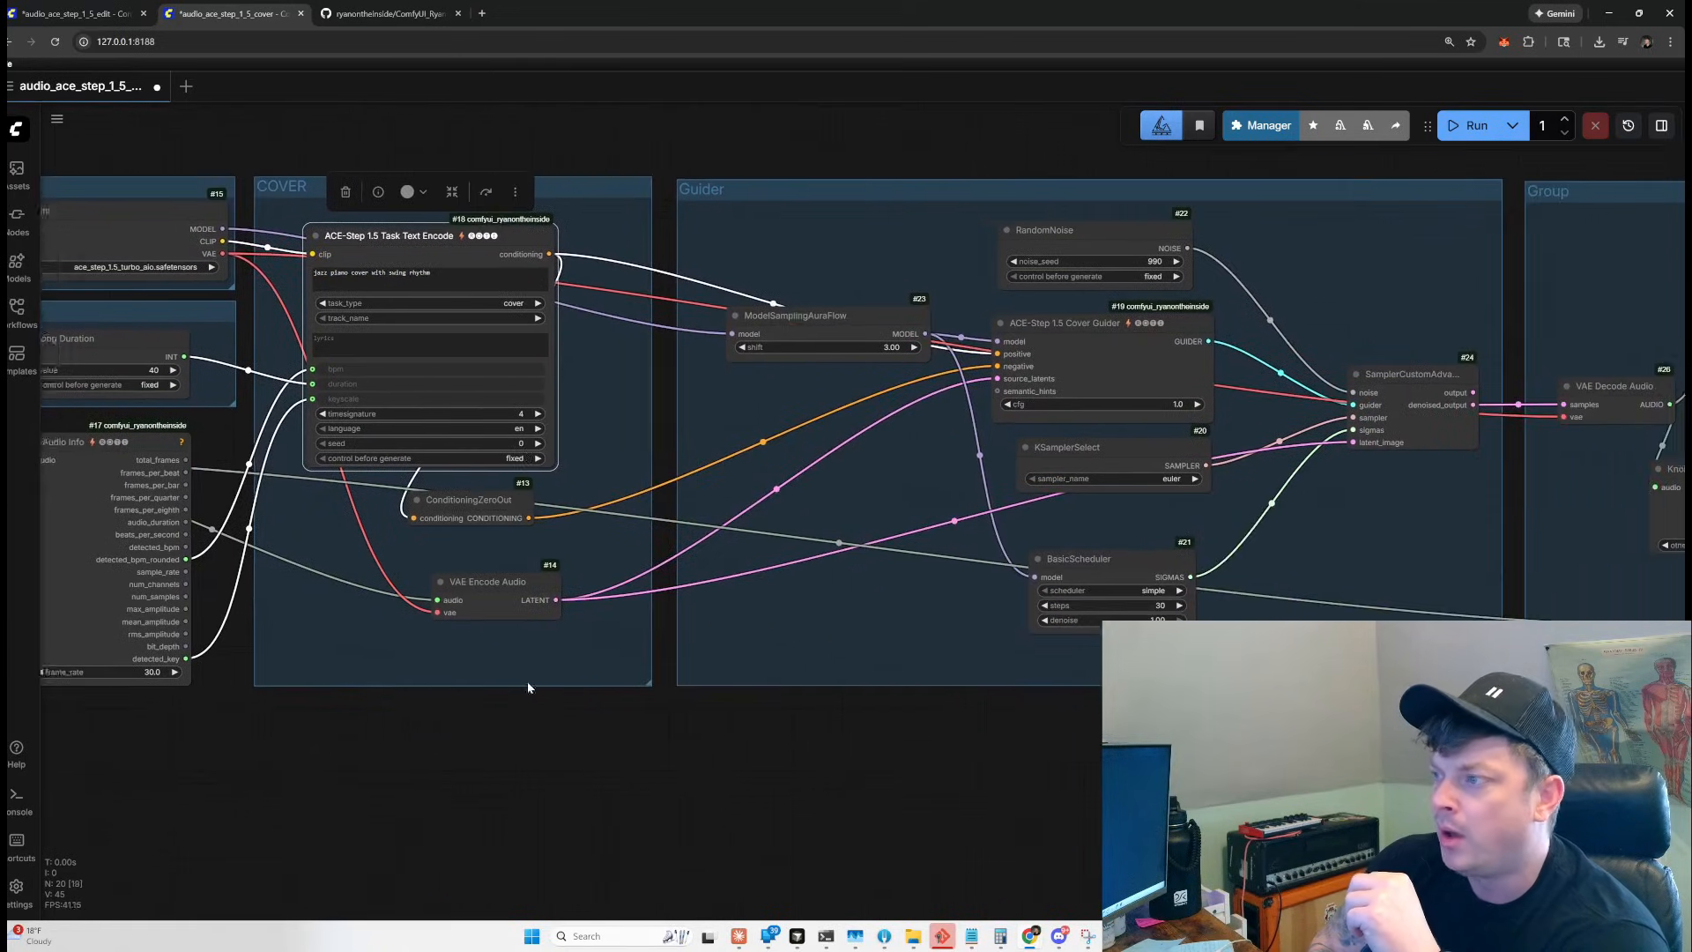
{"action": "left_click_drag", "start_coordinate": [1097, 324], "coordinate": [1107, 319]}
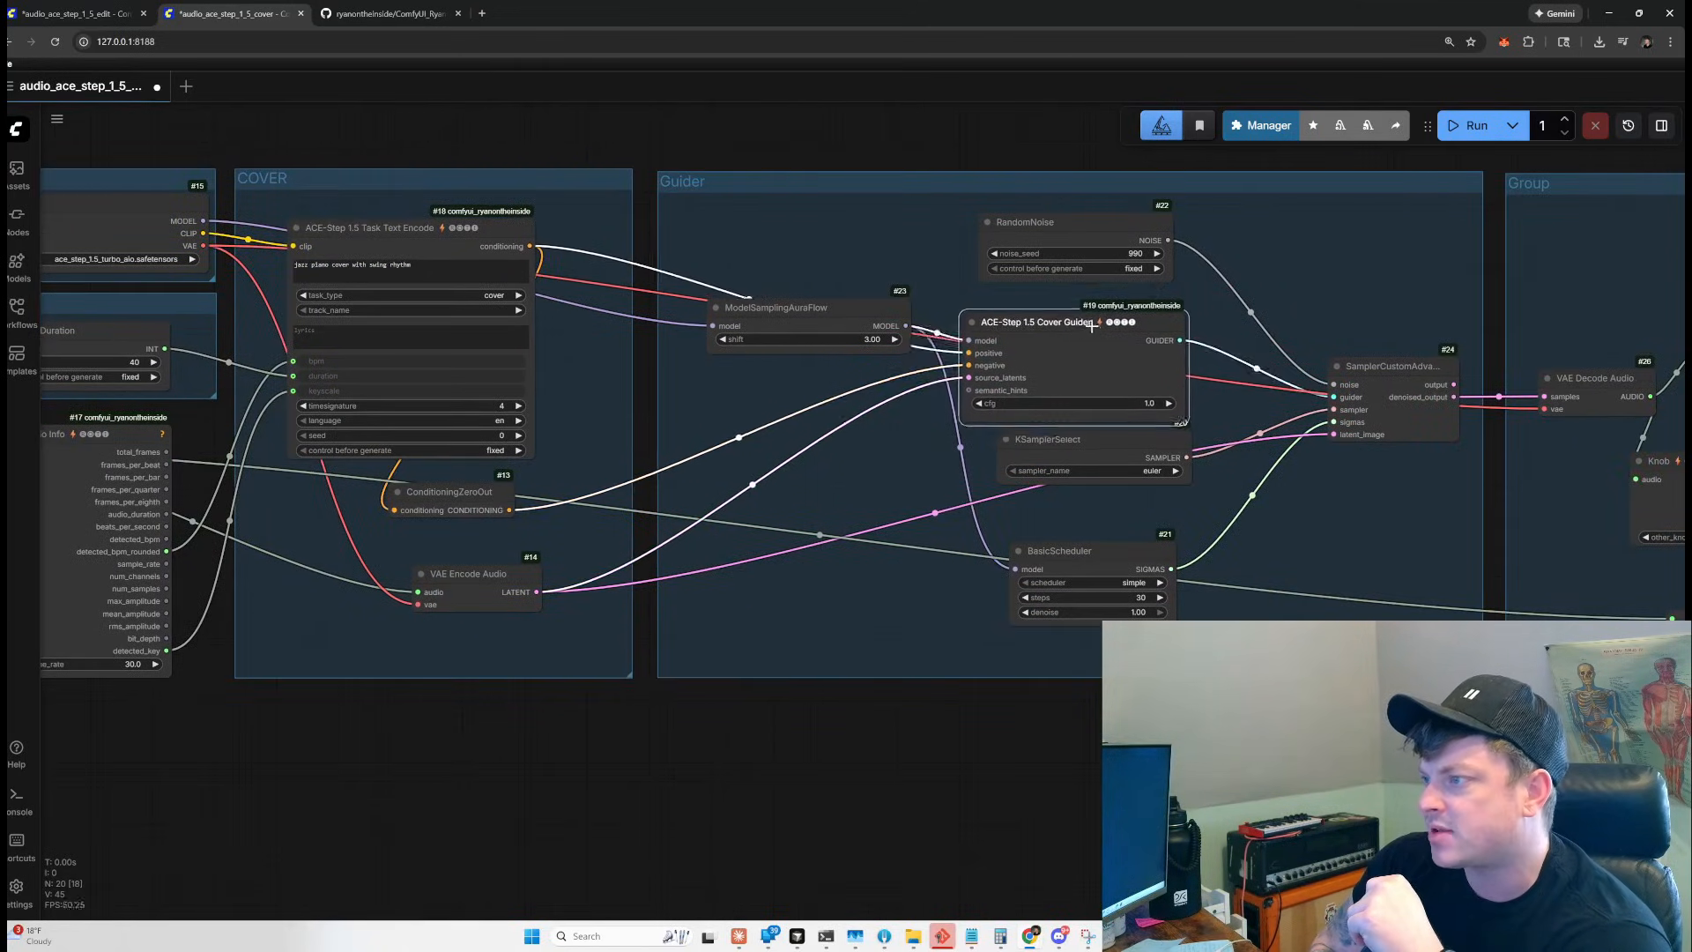
{"action": "left_click_drag", "start_coordinate": [809, 308], "coordinate": [810, 248]}
{"action": "mouse_move", "coordinate": [987, 379]}
{"action": "left_mouse_down"}
{"action": "mouse_move", "coordinate": [827, 479]}
{"action": "mouse_move", "coordinate": [1004, 384]}
{"action": "left_mouse_up"}
{"action": "left_click", "coordinate": [1007, 386]}
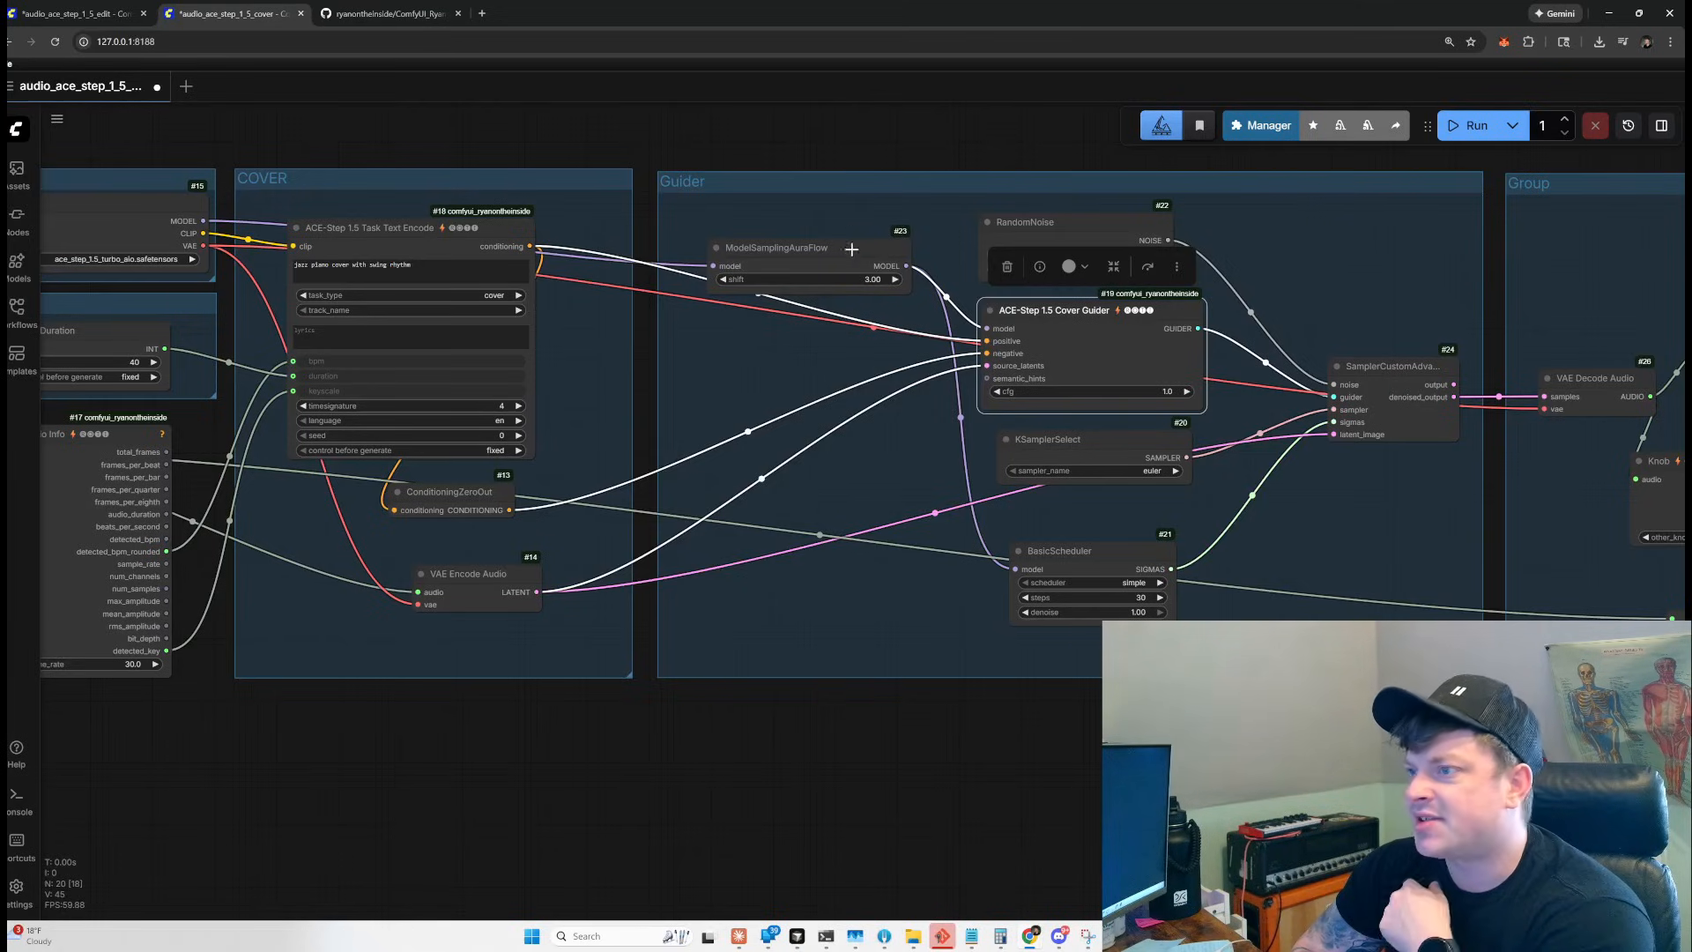
Spread out the ModelSamplingAuraFlow, BasicScheduler and RandomNoise nodes in the Guider group, and select the KSamplerSelect node.
{"action": "left_click_drag", "start_coordinate": [837, 248], "coordinate": [798, 232]}
{"action": "left_click_drag", "start_coordinate": [1084, 551], "coordinate": [1085, 544]}
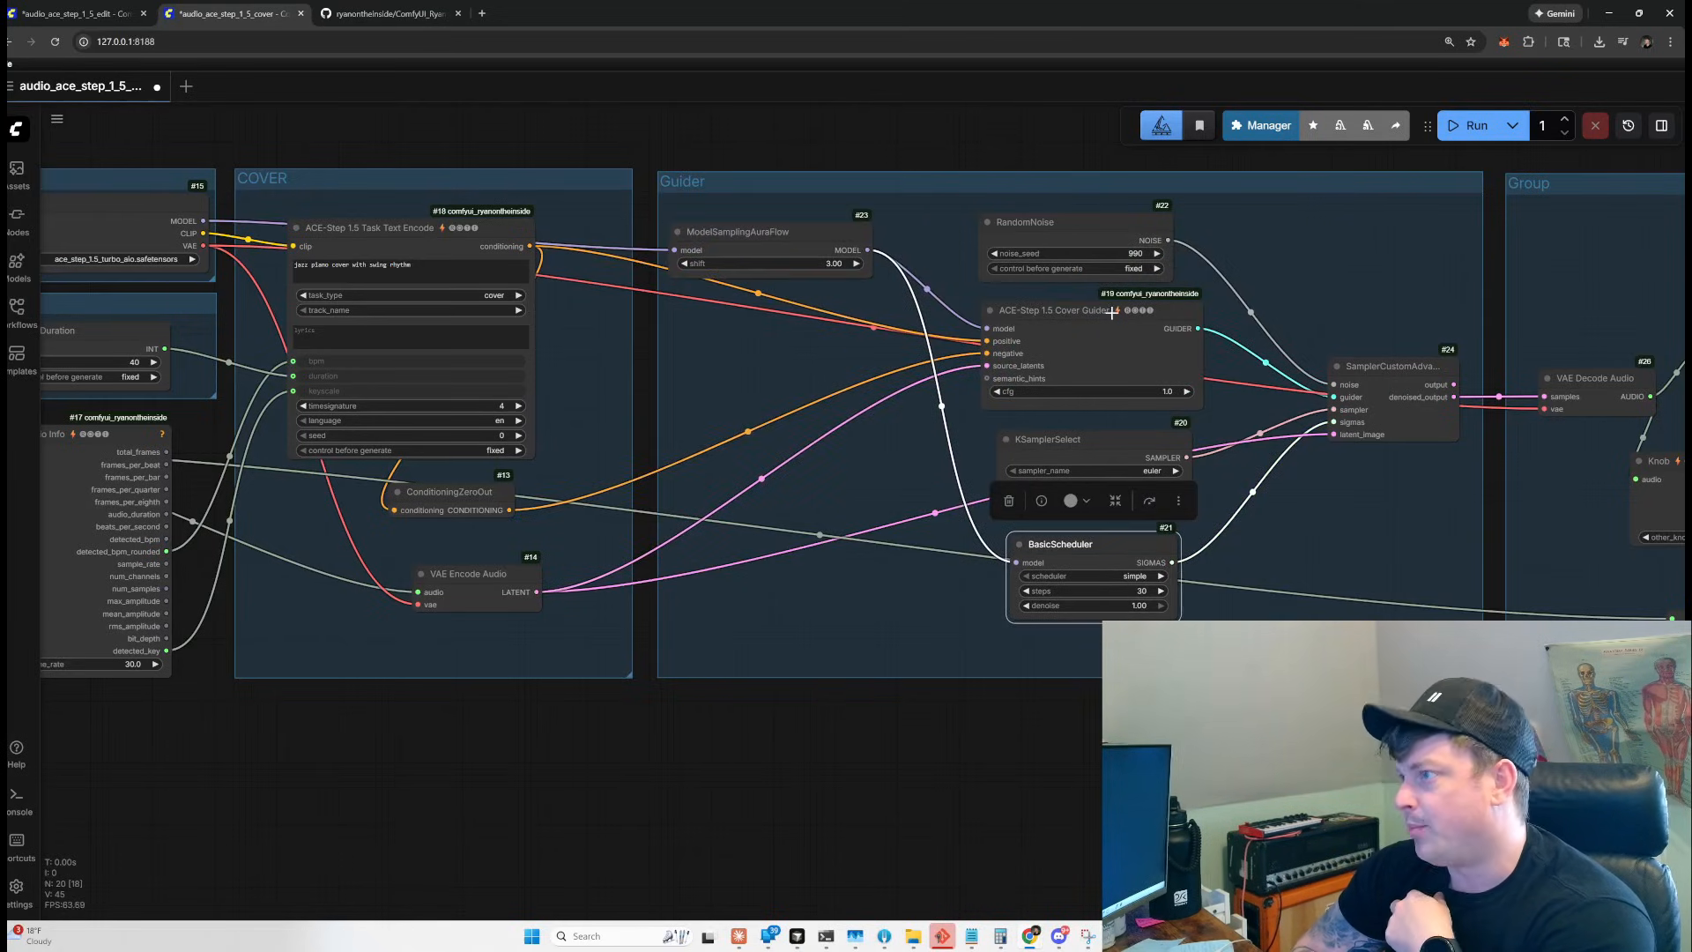
{"action": "left_click_drag", "start_coordinate": [1075, 230], "coordinate": [1101, 216]}
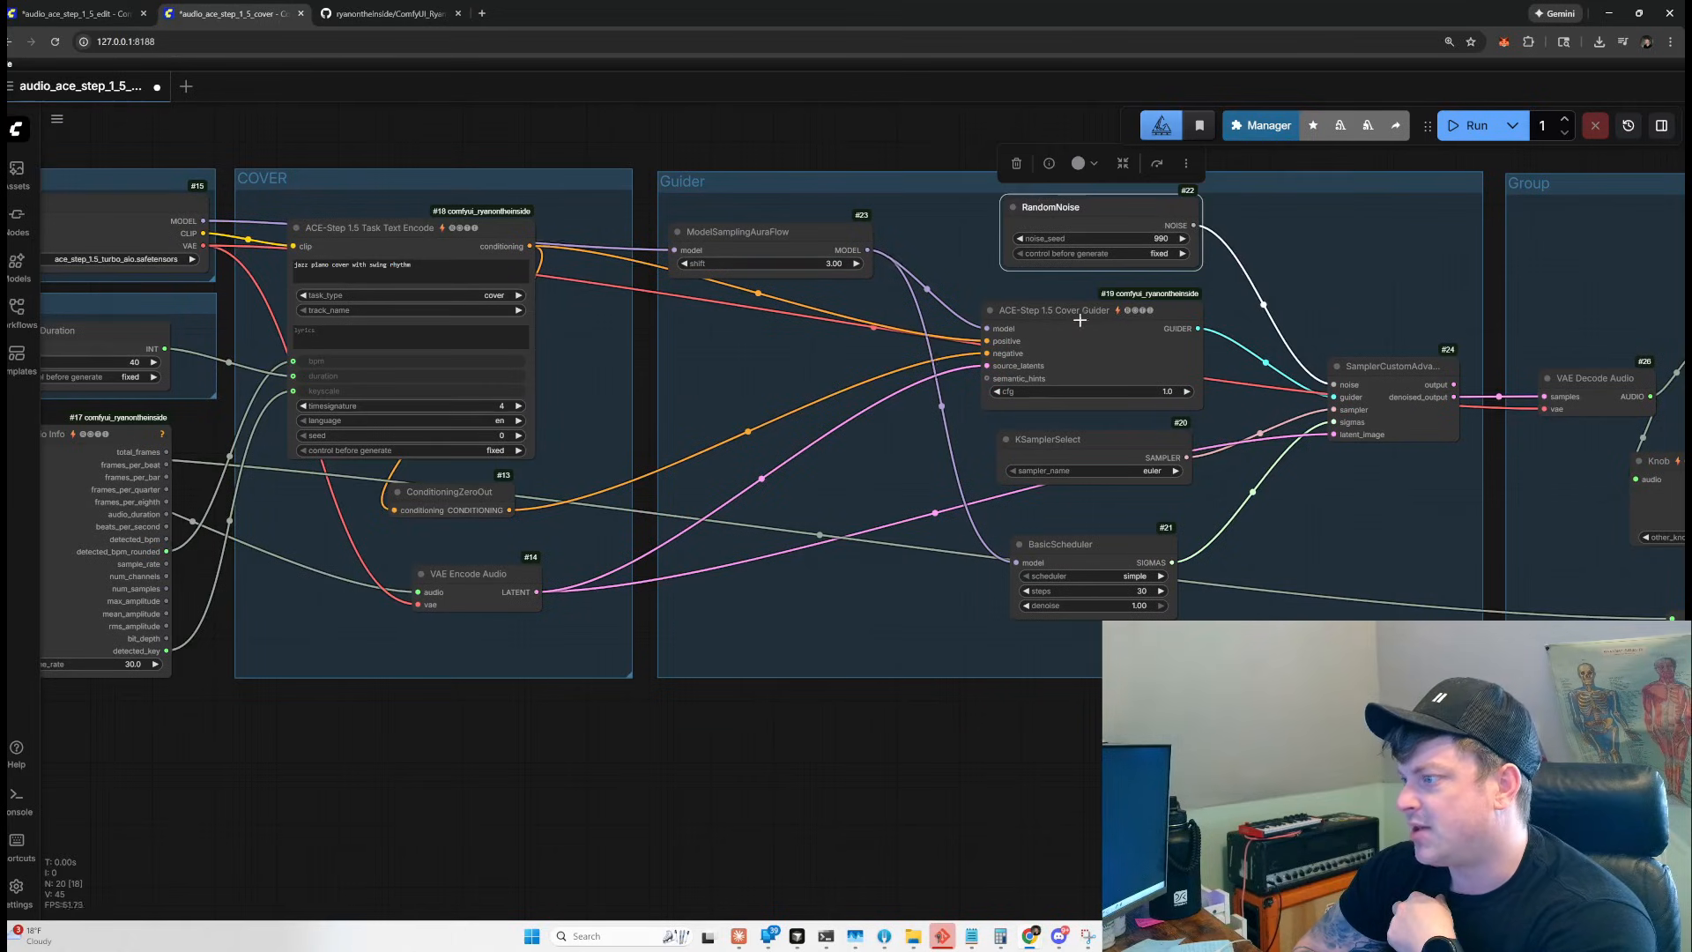
{"action": "left_click", "coordinate": [1089, 406]}
{"action": "left_click", "coordinate": [1121, 438]}
Run the cover workflow again and play its result in the Save Audio (MP3) node, skipping ahead to about 0:05.
{"action": "scroll", "coordinate": [1303, 529], "scroll_direction": "right", "scroll_amount": 5}
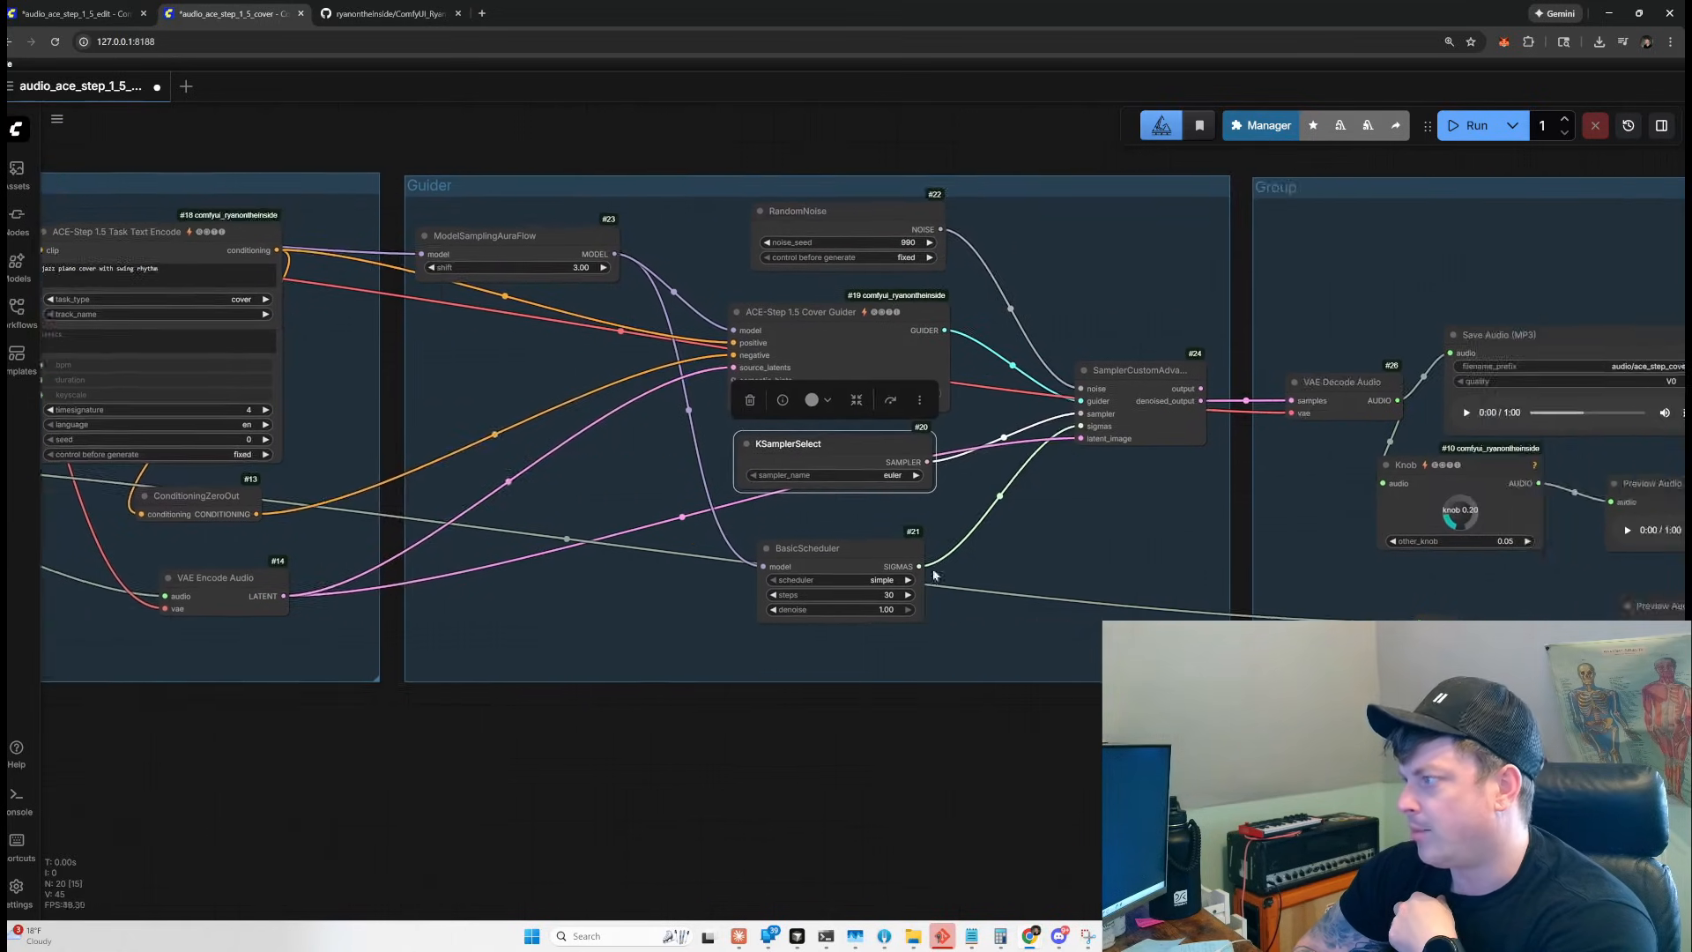
{"action": "scroll", "coordinate": [1301, 511], "scroll_direction": "right", "scroll_amount": 2}
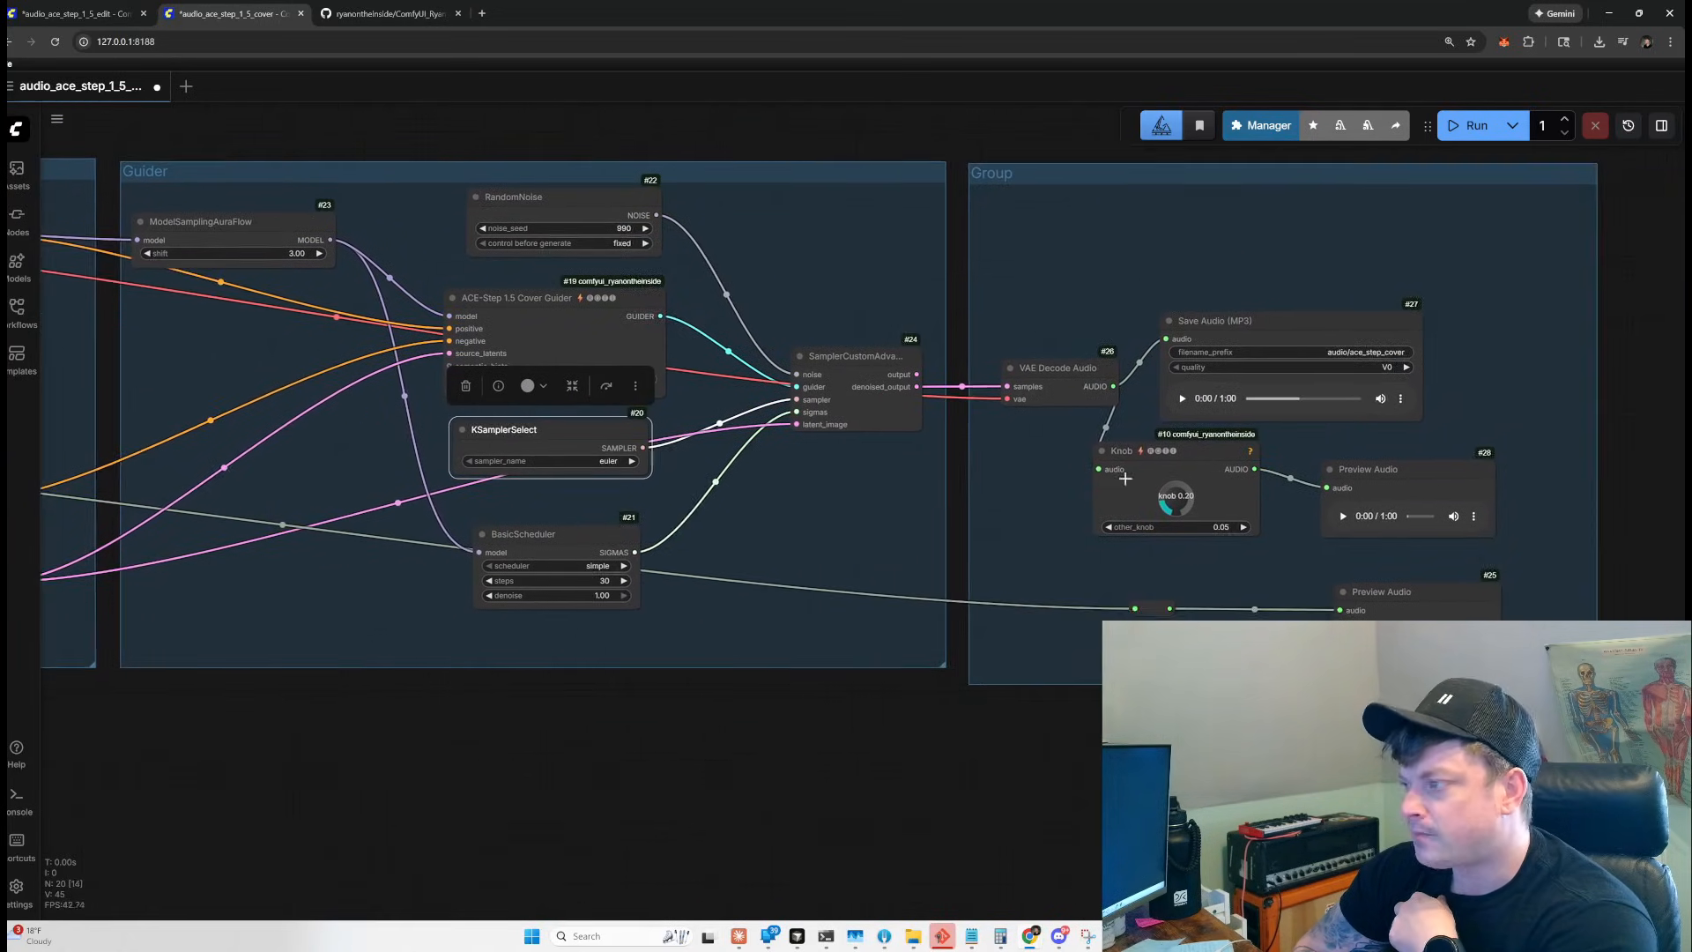
{"action": "left_click", "coordinate": [1183, 399]}
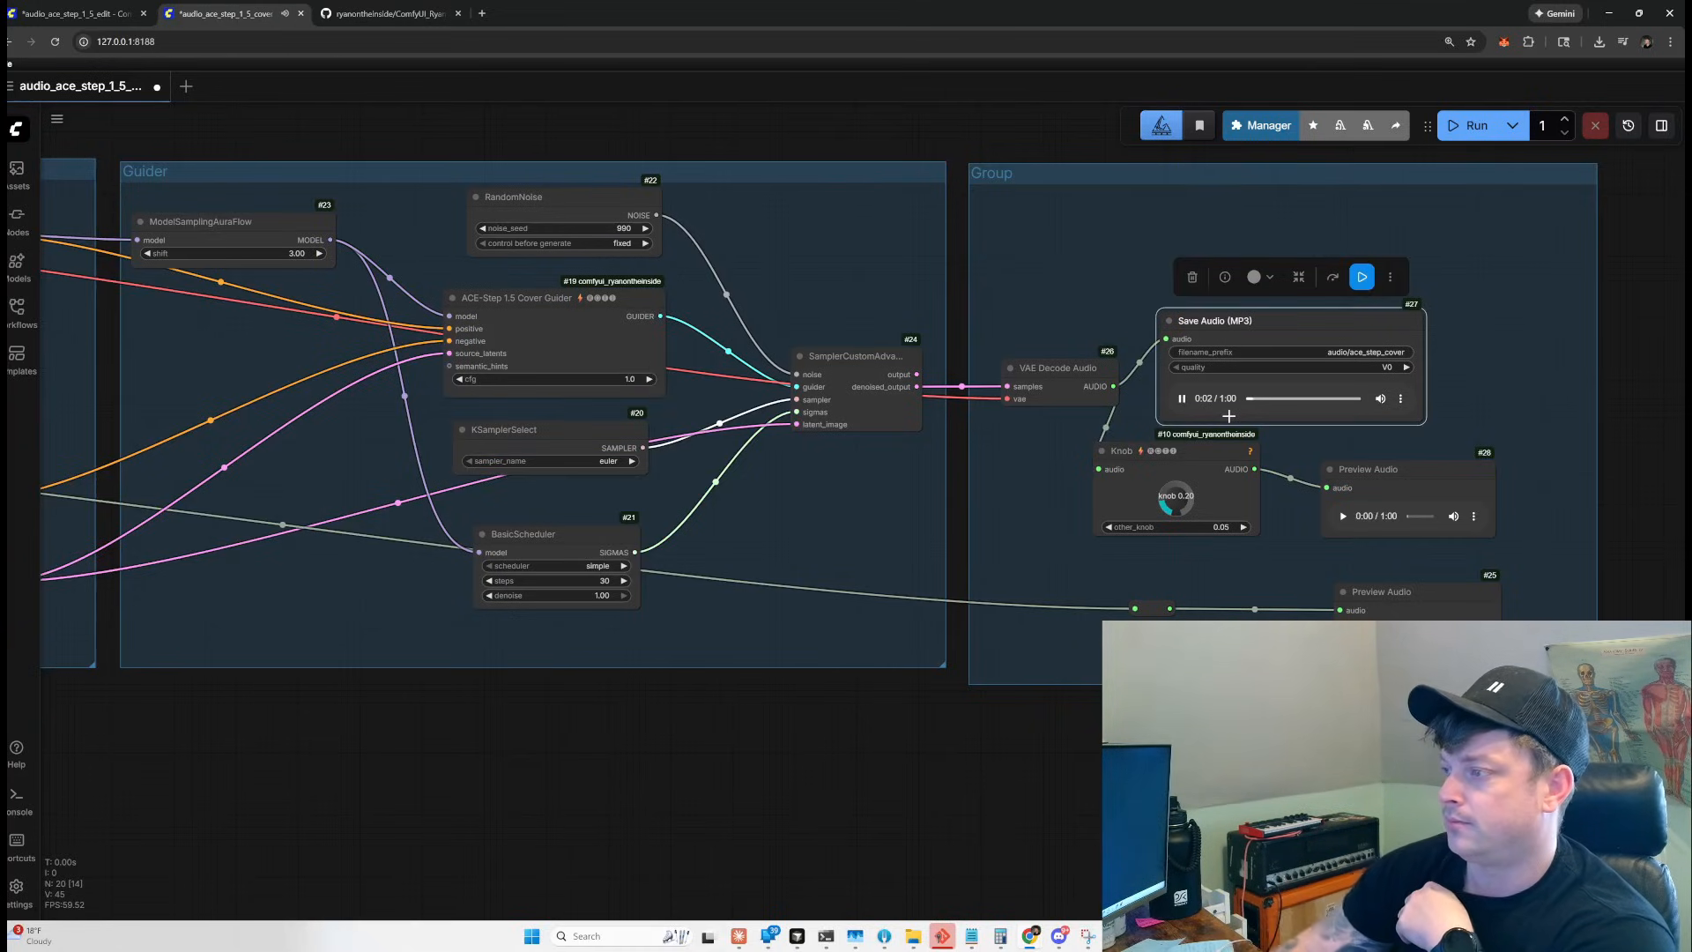
{"action": "left_click", "coordinate": [1468, 131]}
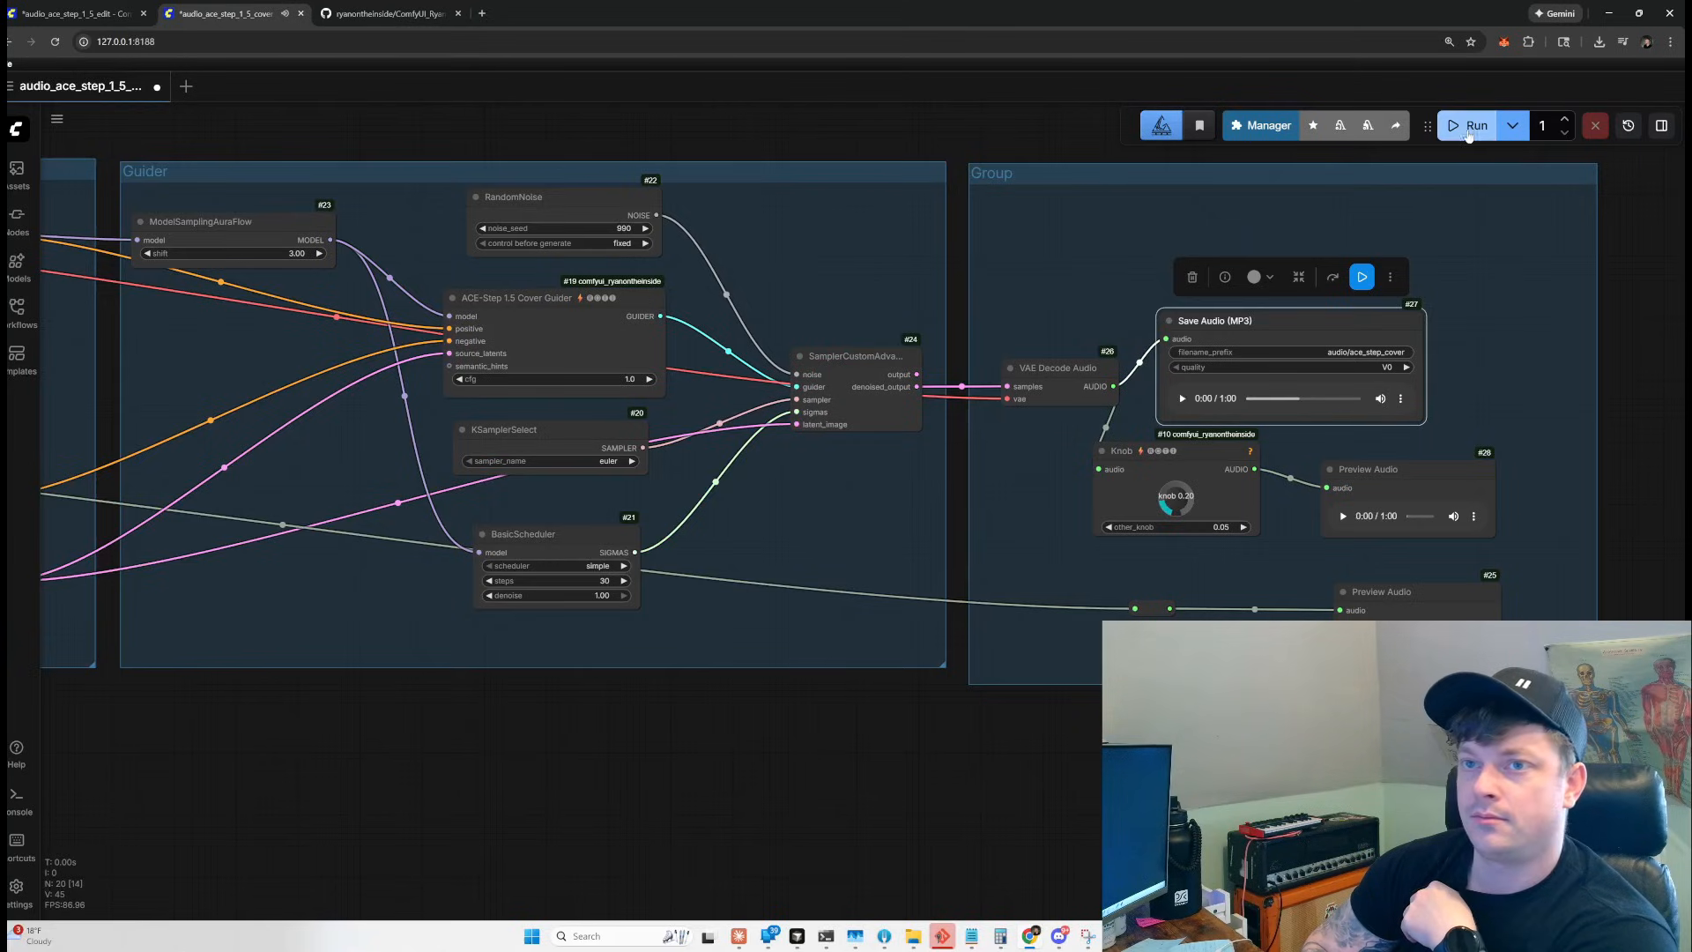
{"action": "left_click", "coordinate": [1182, 399]}
{"action": "left_click", "coordinate": [1261, 400]}
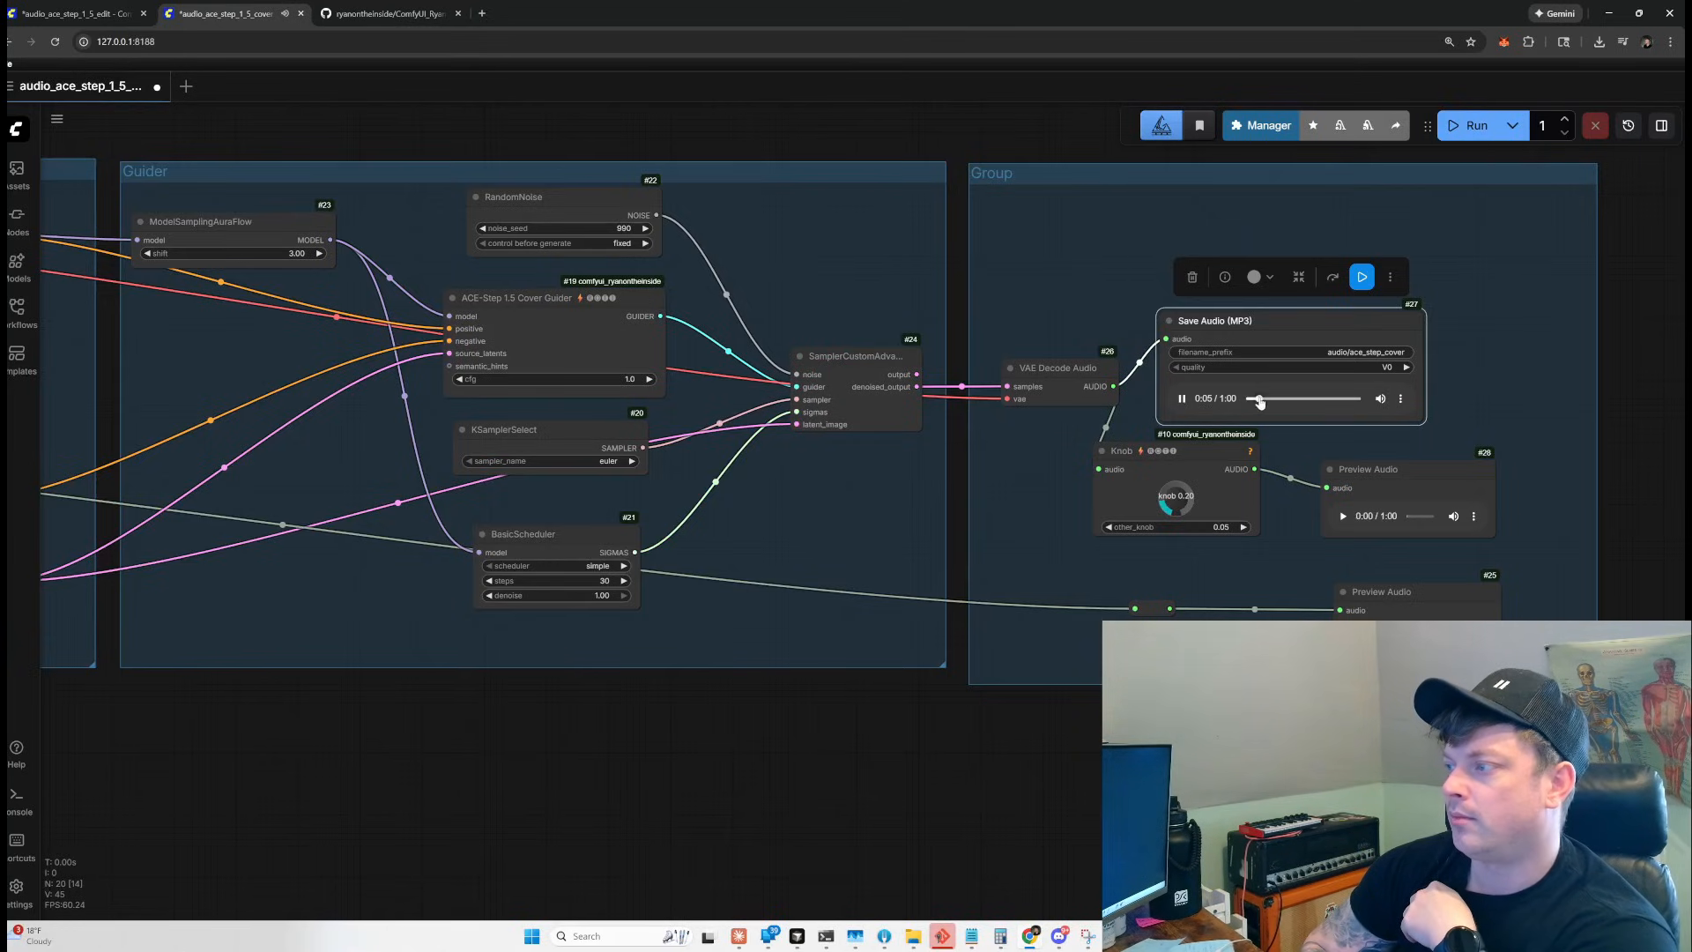